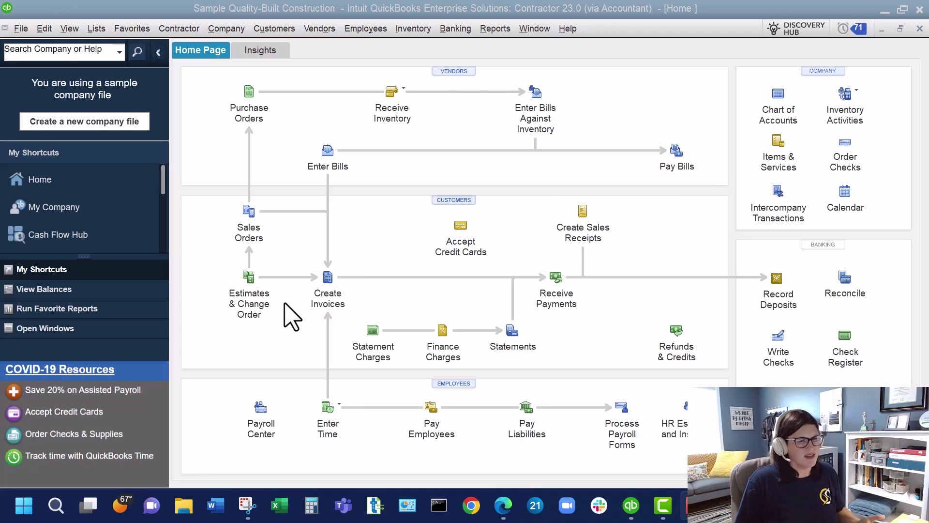
Open the Preferences window and show the company-wide Accounting preferences.
click(214, 214)
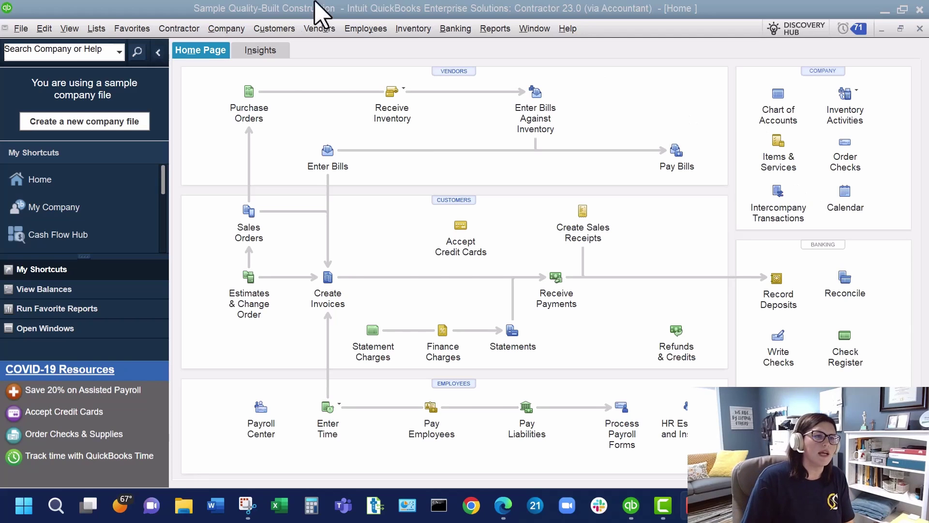
click(44, 29)
click(132, 28)
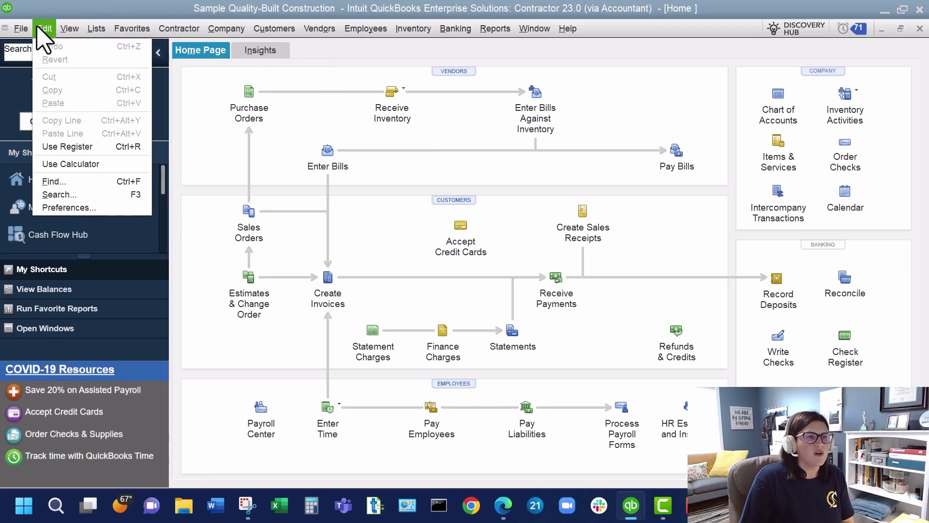
click(66, 207)
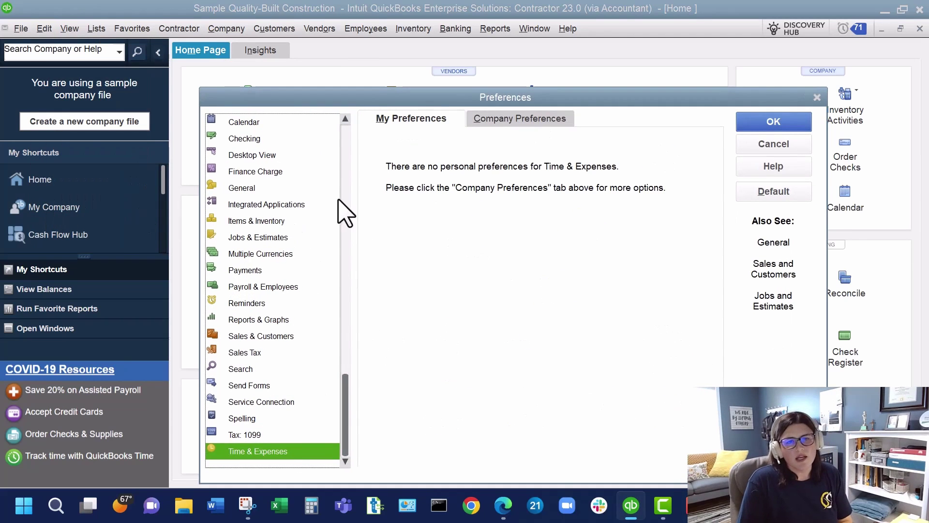
scroll(269, 143, up, 1)
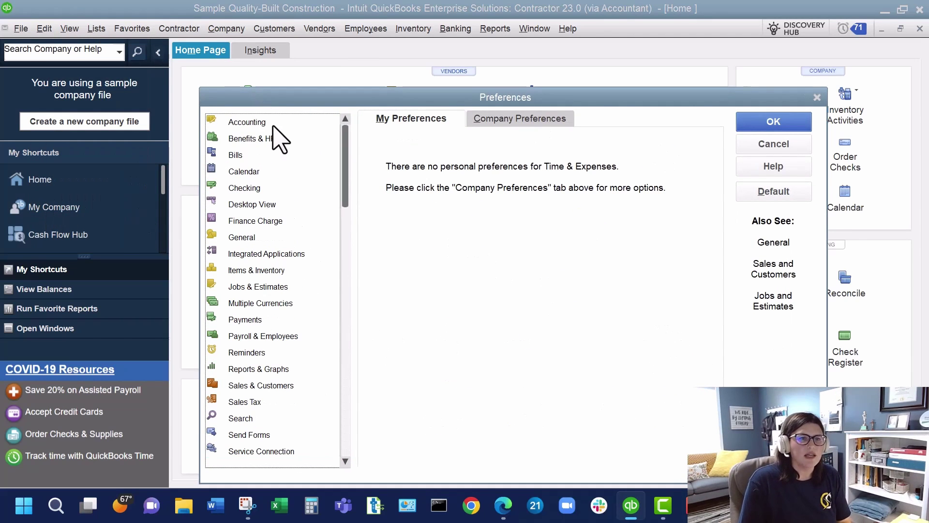
click(273, 126)
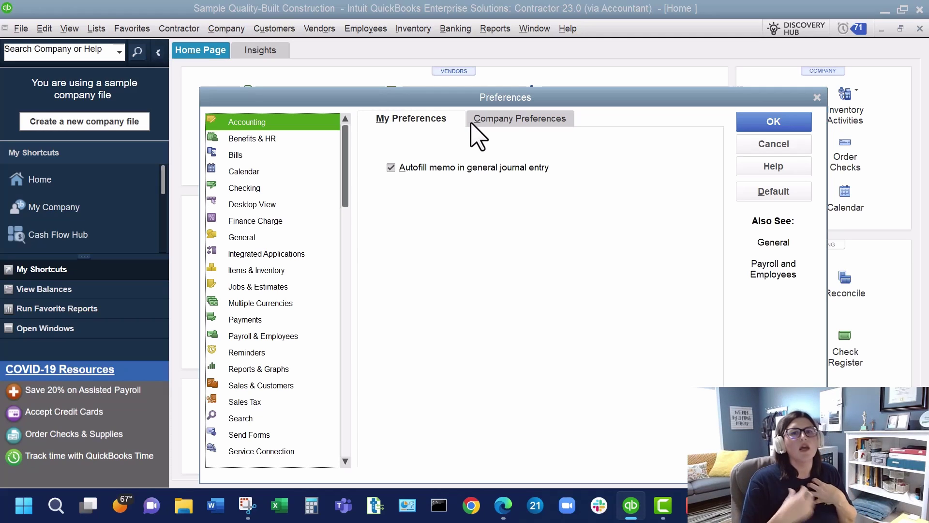
click(493, 122)
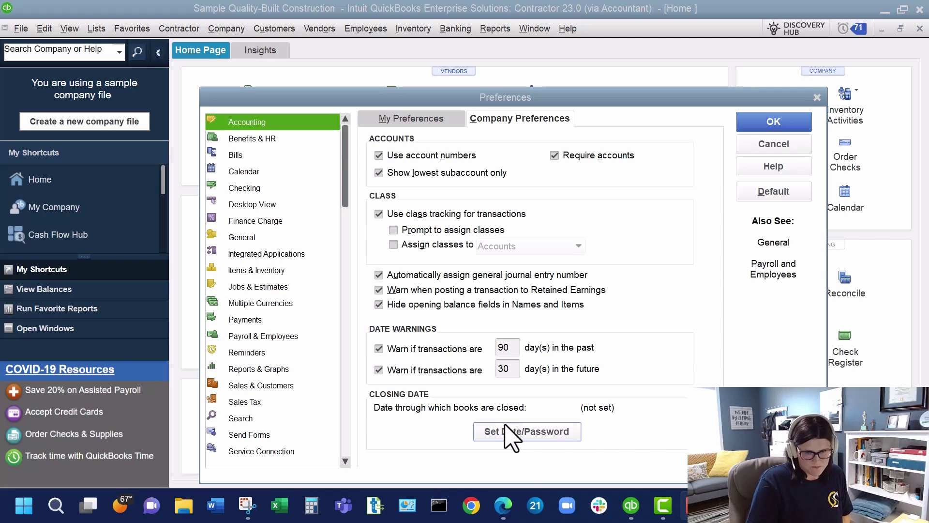
Try excluding estimates, sales orders and purchase orders from the closing date restrictions, then discard the closing date settings.
click(509, 436)
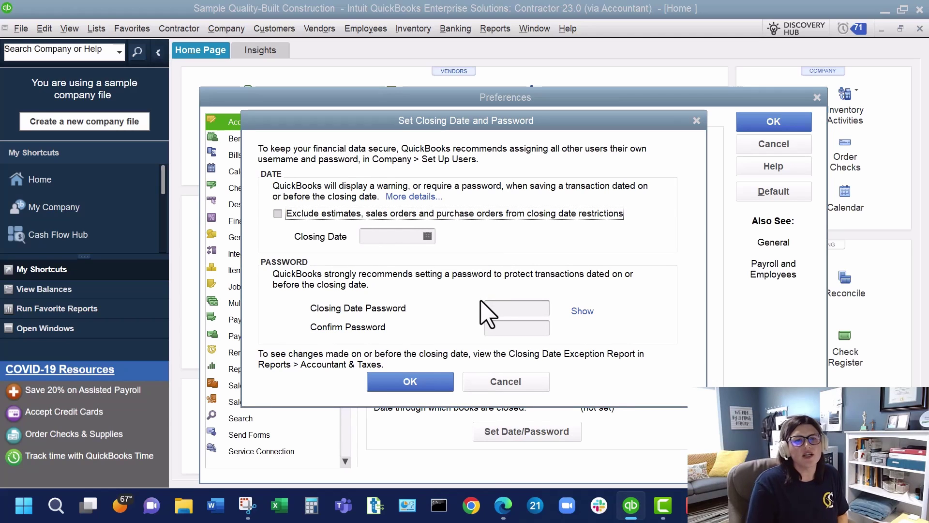
click(469, 215)
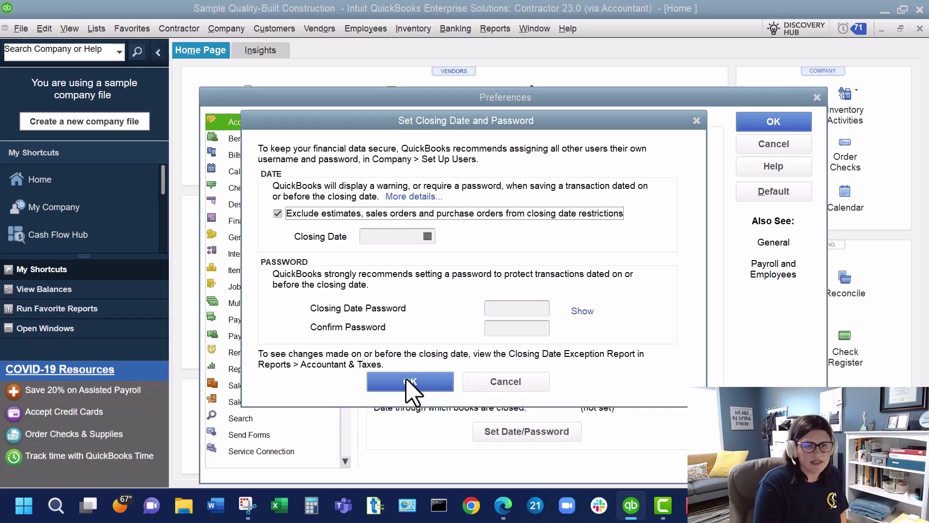
click(484, 382)
Review the company preferences for Benefits & HR, Bills, Calendar and Checking.
click(266, 138)
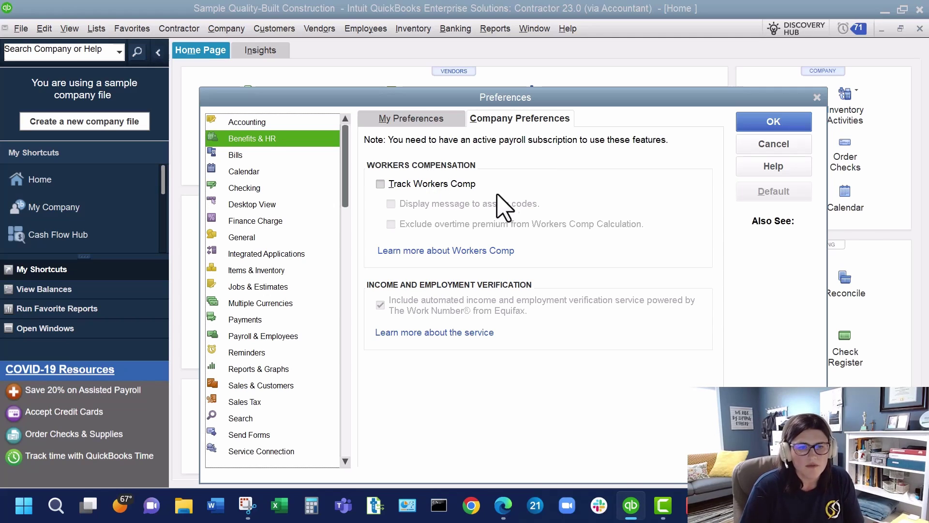
click(264, 159)
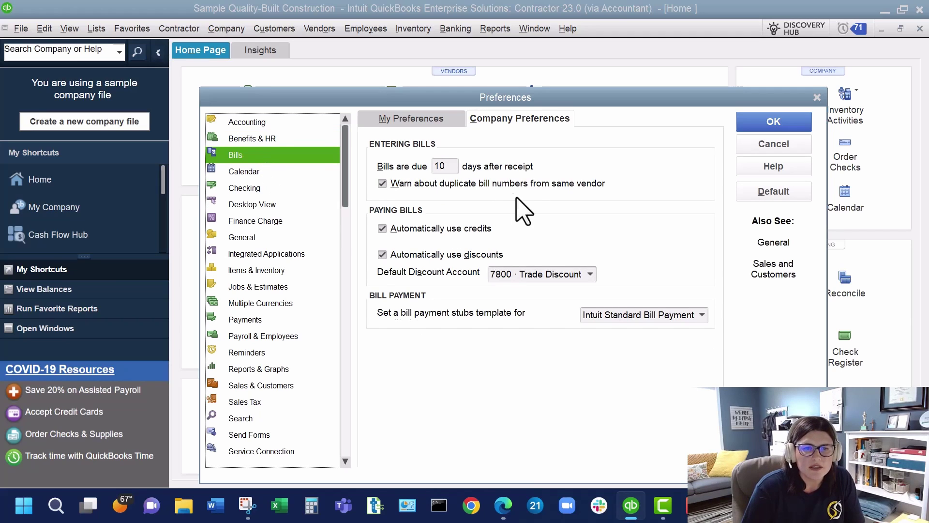
click(282, 176)
click(293, 190)
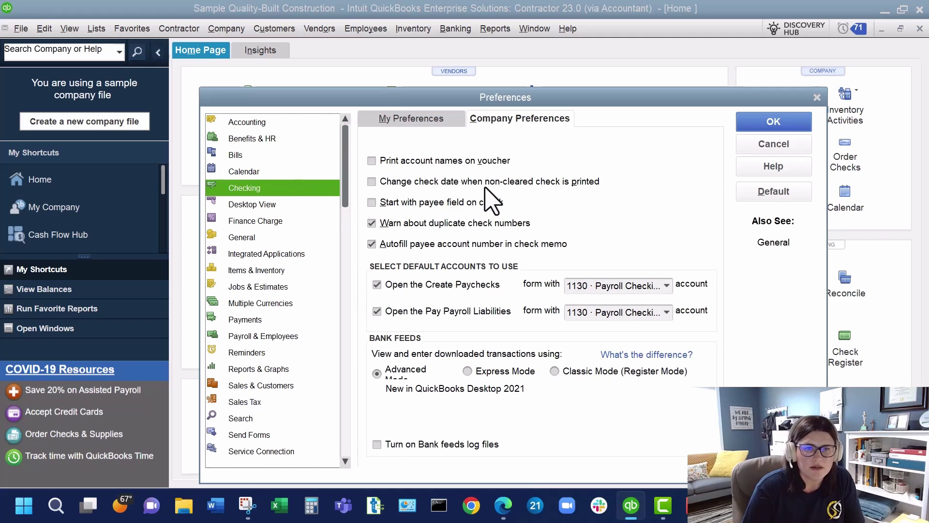
Try the Checking options for printing account names on vouchers and changing the check date when a non-cleared check is printed.
click(455, 160)
click(457, 181)
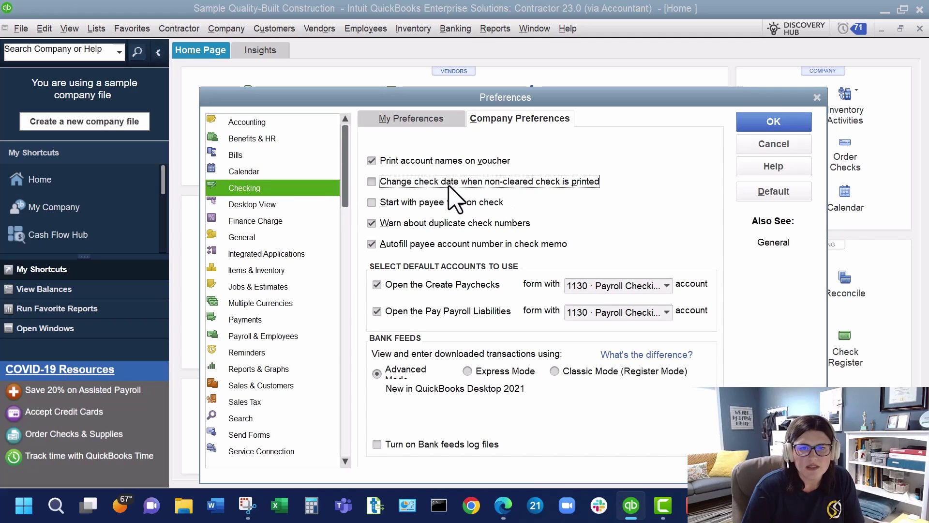
click(456, 161)
click(454, 181)
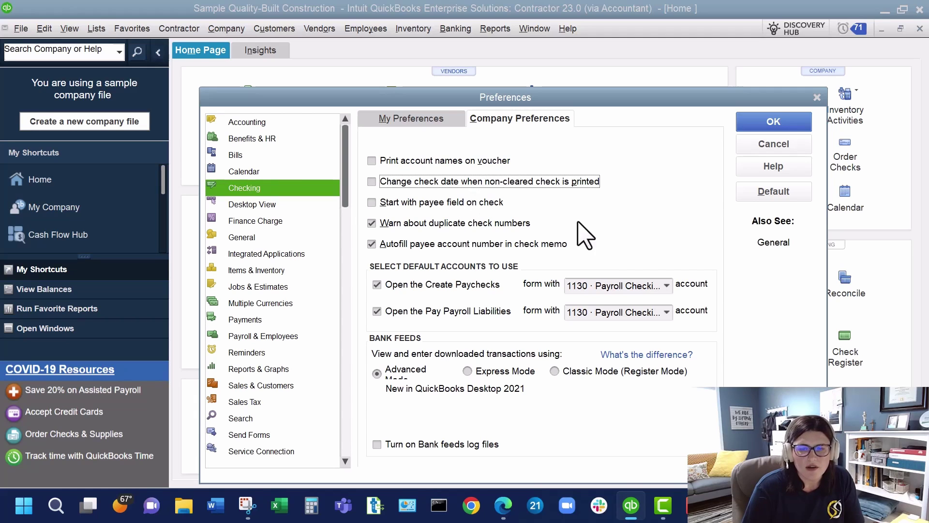
Review the company preferences for Desktop View, Finance Charge, General and Integrated Applications.
click(248, 209)
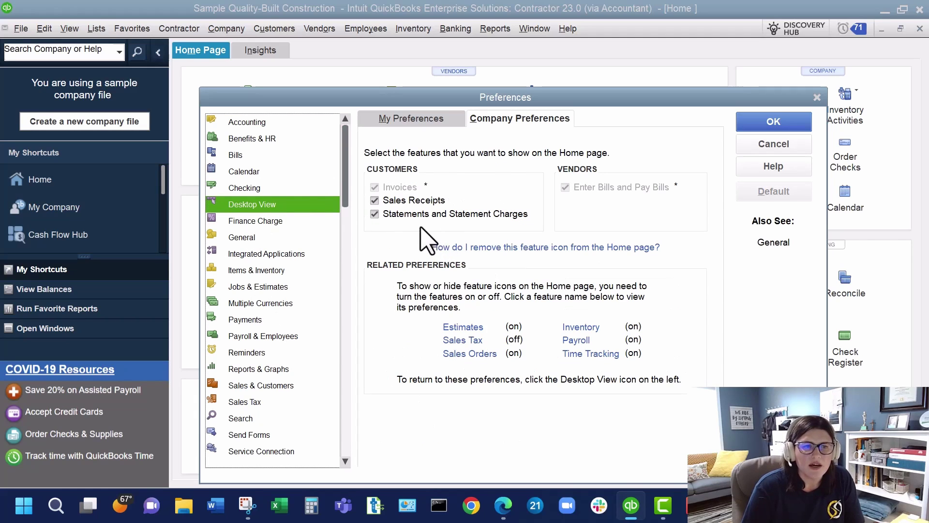
click(257, 222)
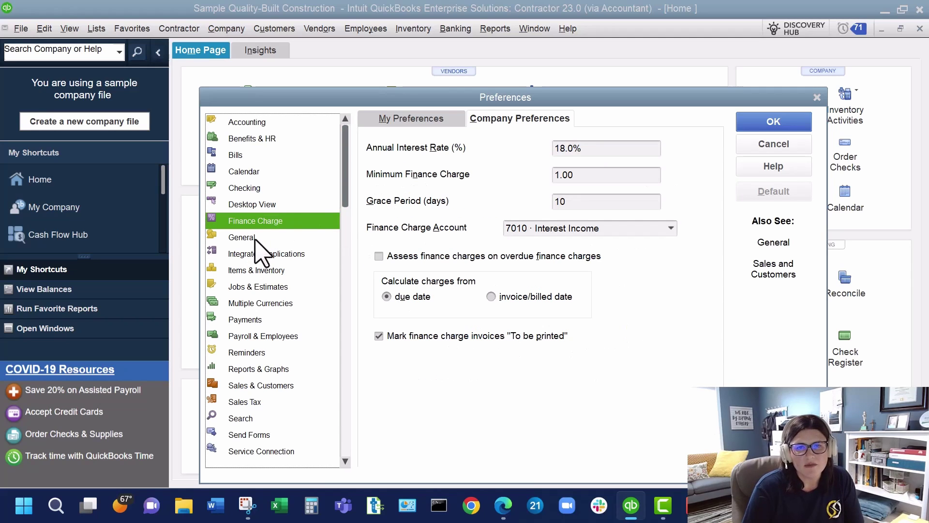
click(256, 239)
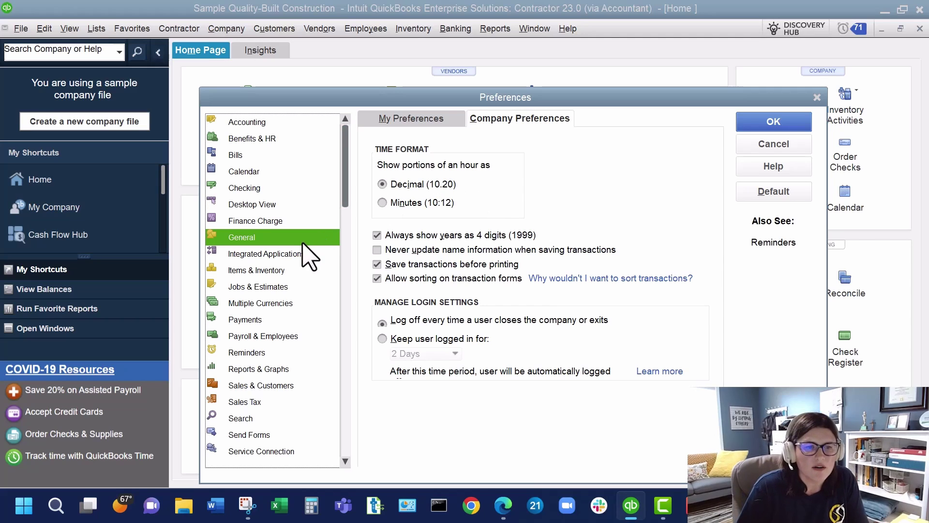
click(310, 254)
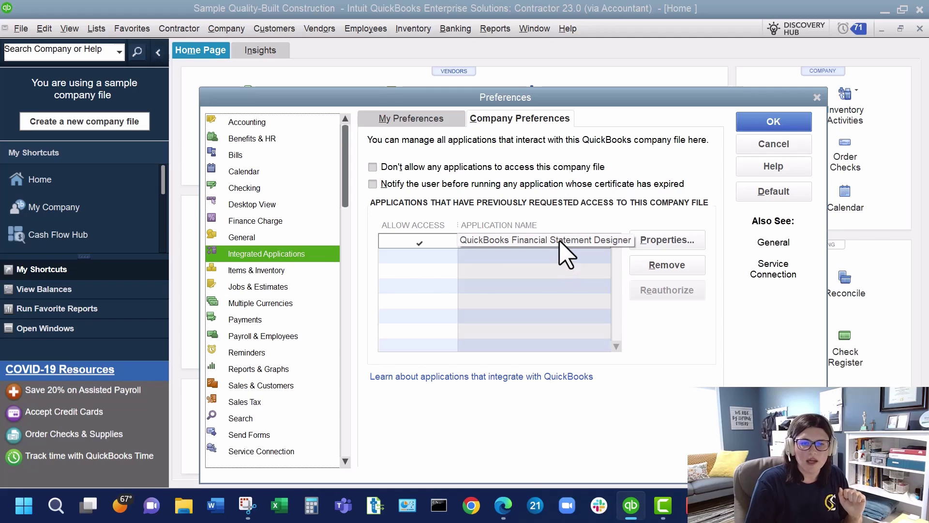
In the Items & Inventory company preferences, set the insufficient-inventory warning to "Don't allow negative quantities".
click(304, 271)
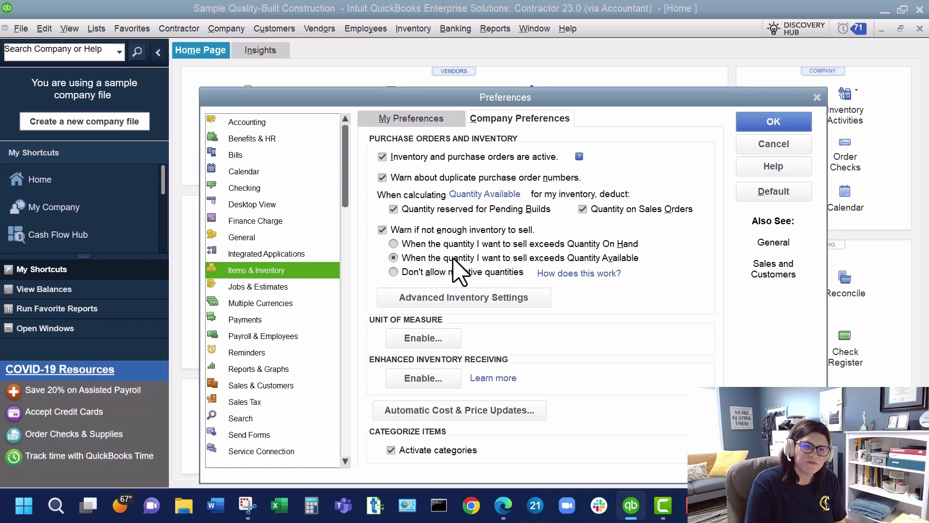
click(453, 272)
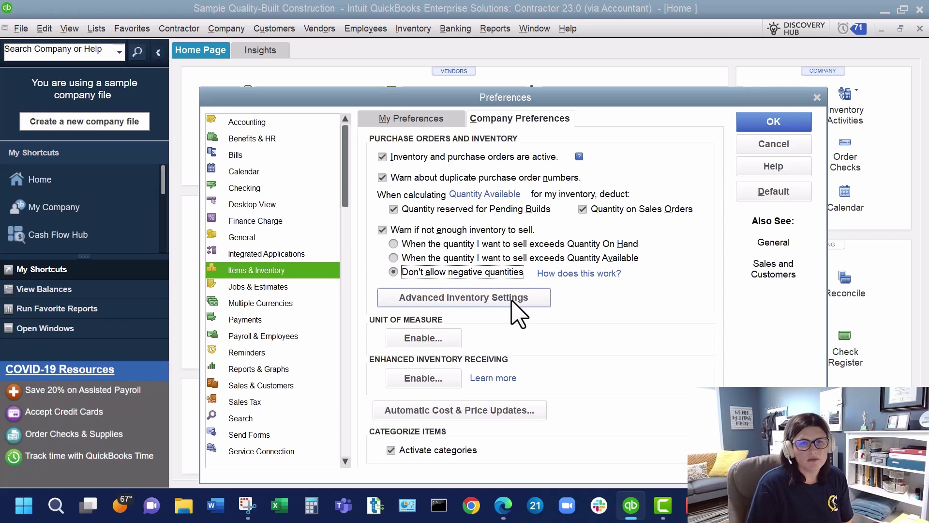
Review the Advanced Inventory Settings for multiple locations, serial/lot numbers and expiration, FIFO, barcodes, site operations and landed cost, then close them.
click(521, 312)
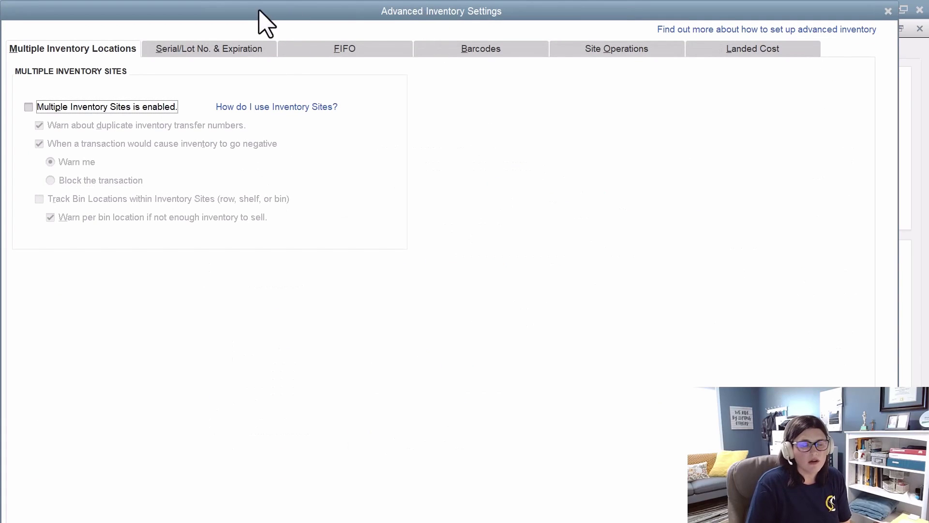
drag(278, 24, 283, 119)
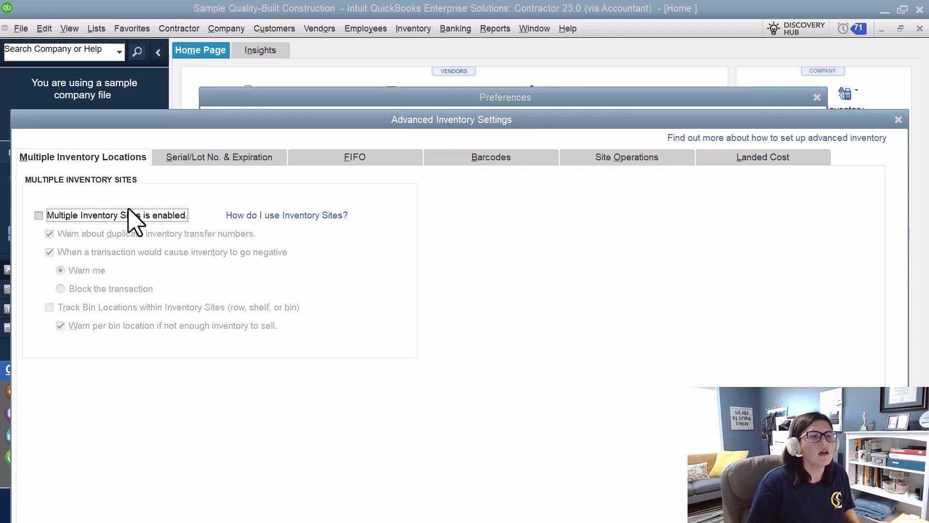
click(214, 160)
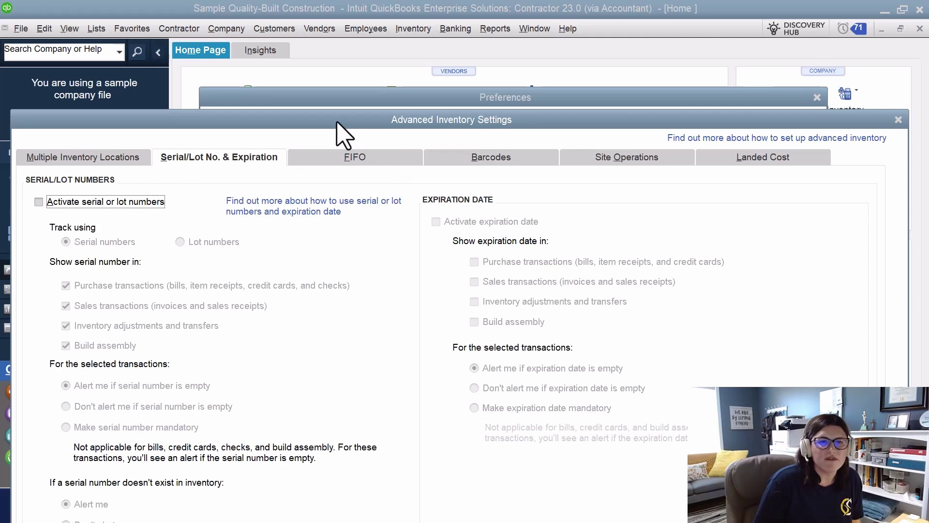
drag(337, 116, 328, 38)
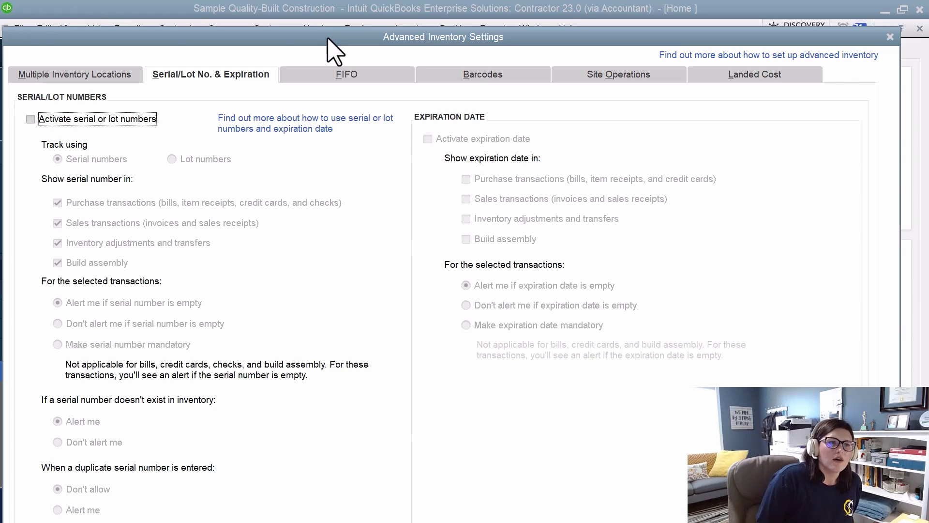
drag(327, 39, 339, 117)
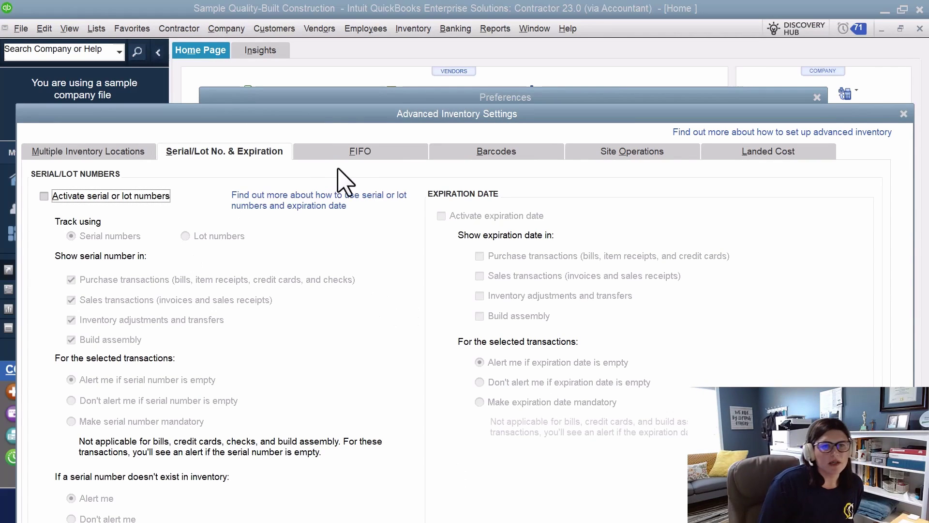
click(354, 151)
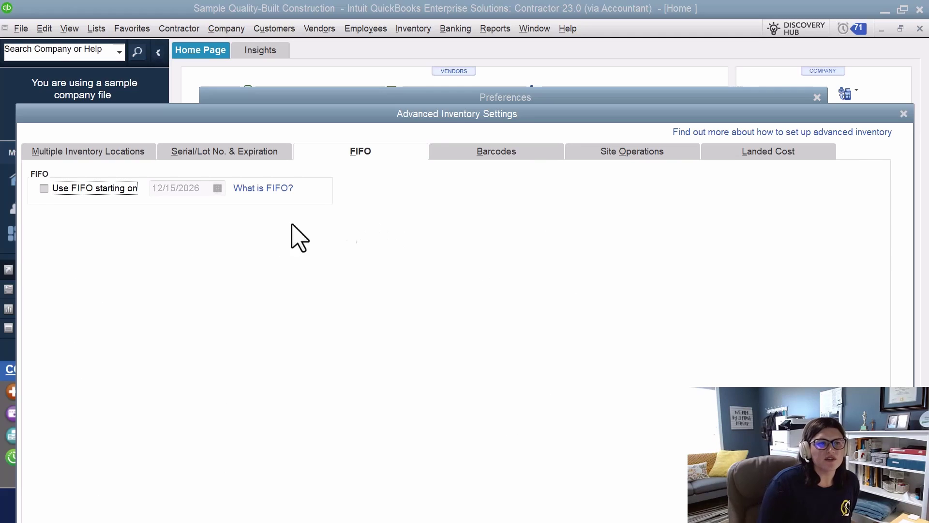
click(496, 153)
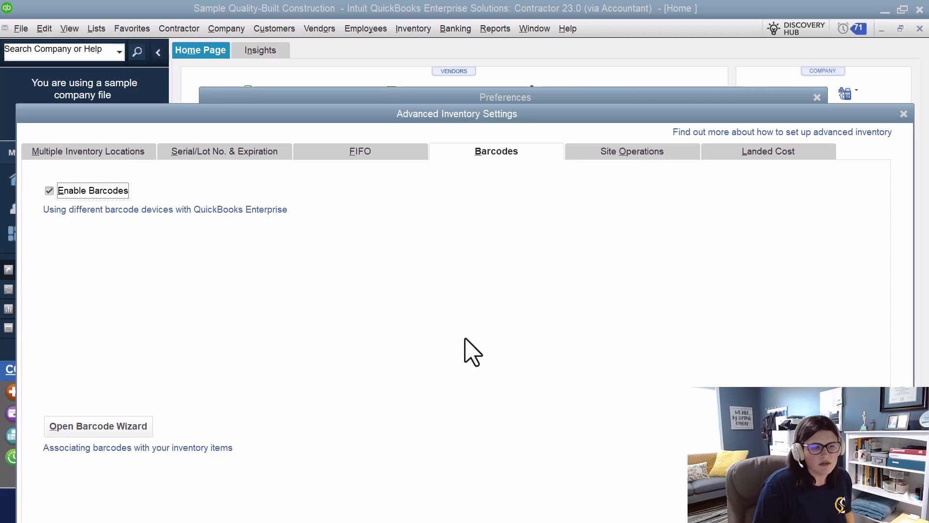
click(611, 167)
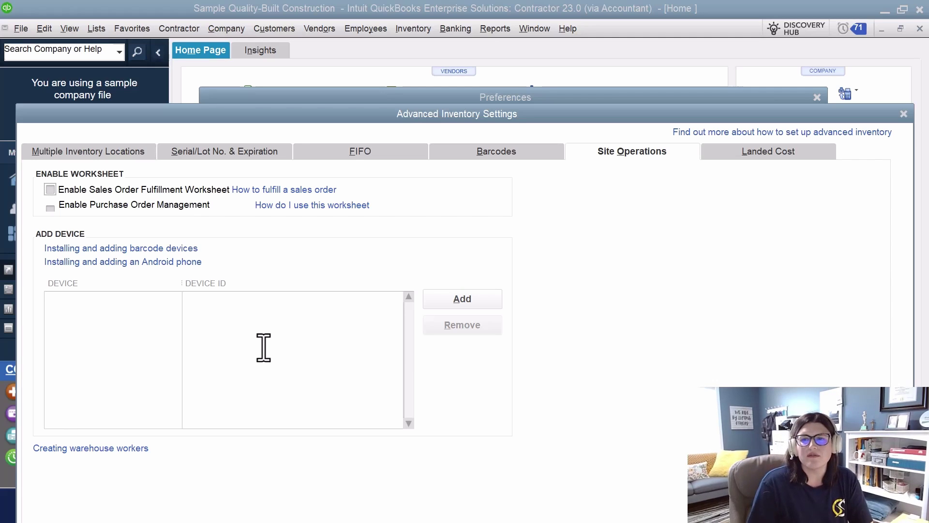
click(803, 162)
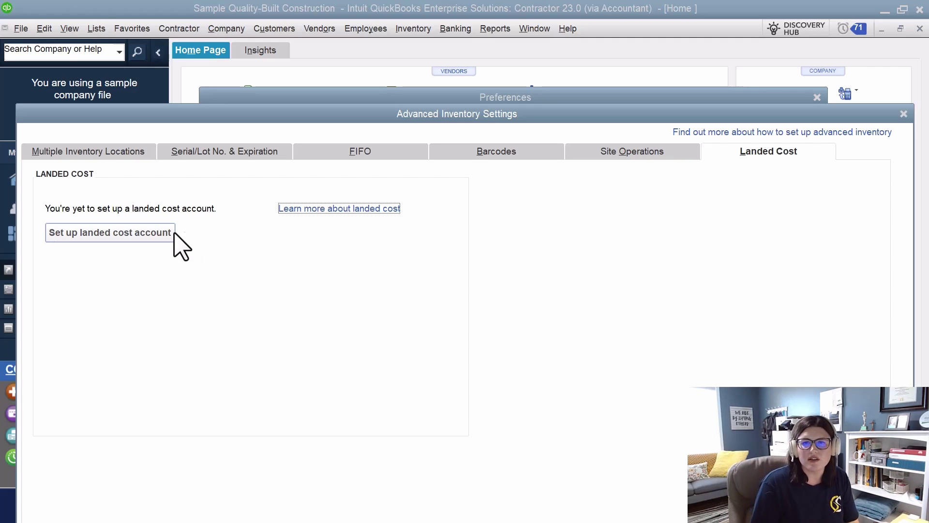
click(904, 114)
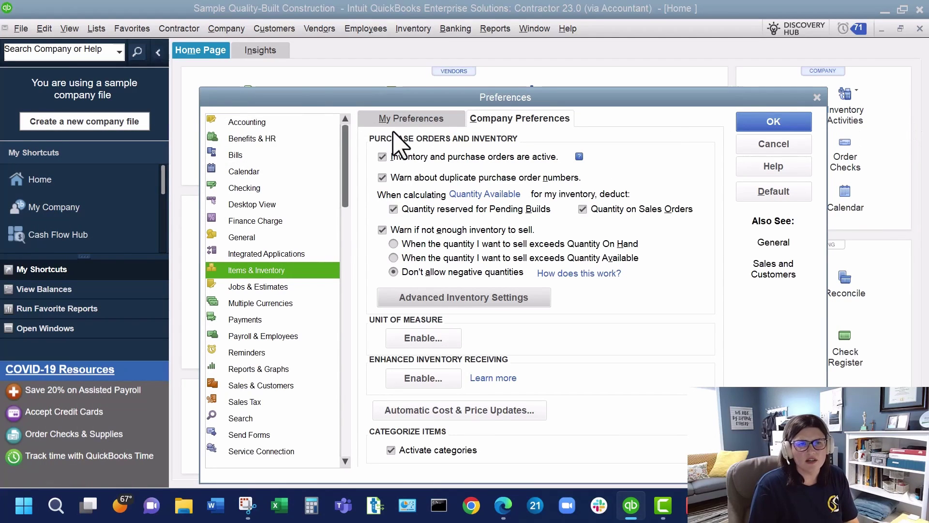
Try to save the Items & Inventory preference changes while switching to Jobs & Estimates, then return to Items & Inventory.
drag(313, 97, 278, 100)
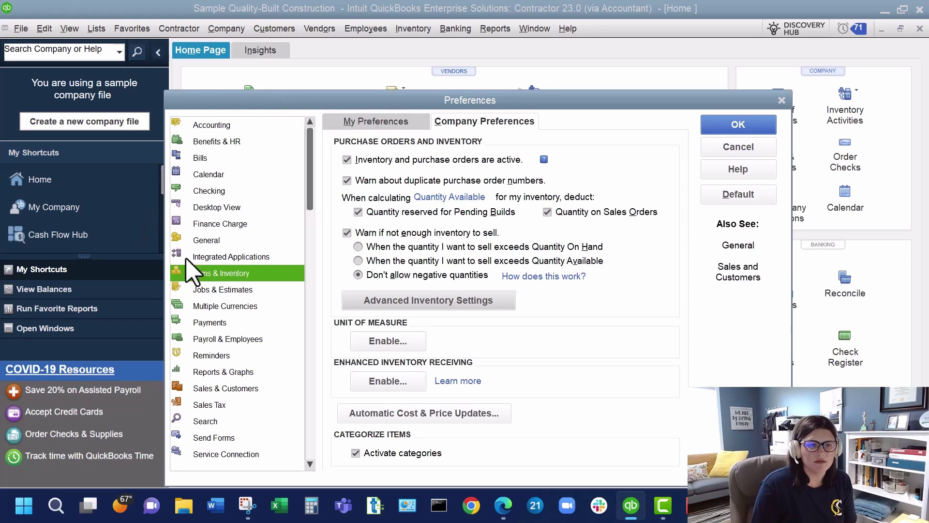
click(221, 289)
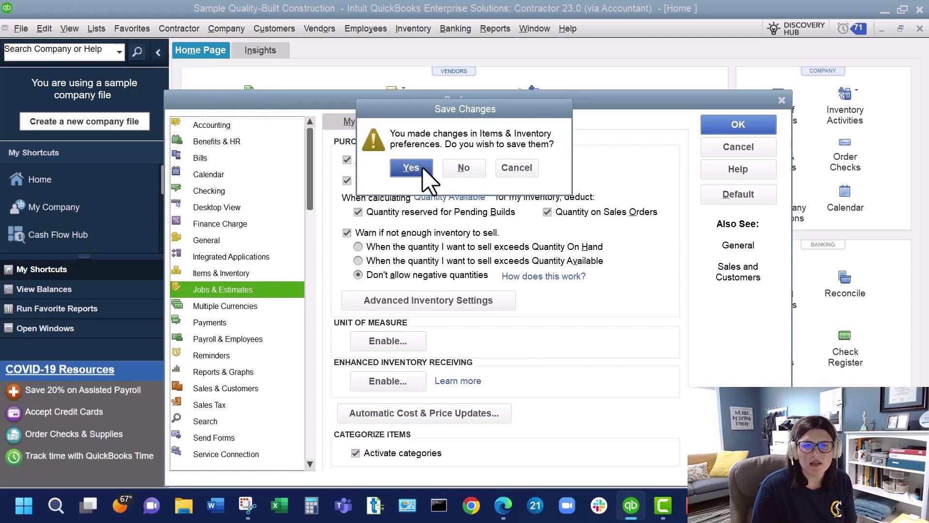
click(421, 168)
click(259, 274)
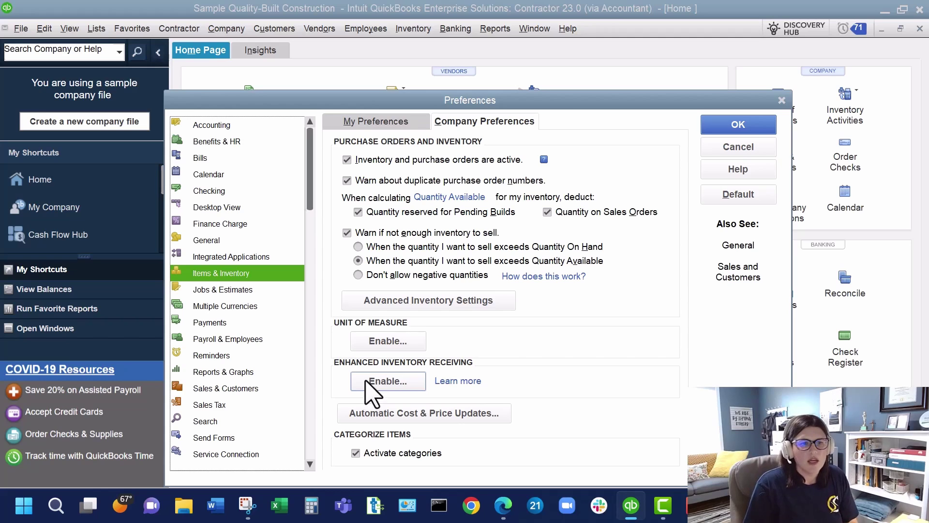
Review the Jobs & Estimates company preferences, stepping through the Pending, In progress and Closed job status descriptions.
click(250, 291)
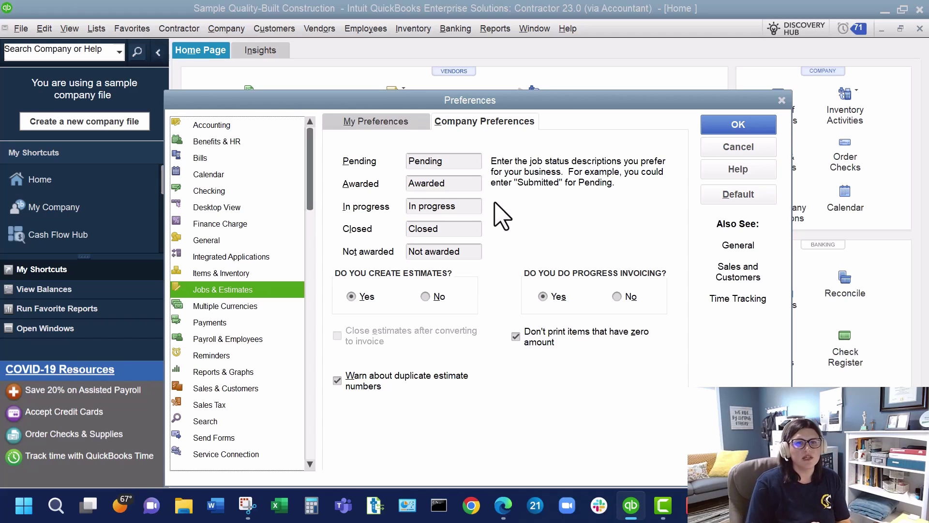
drag(443, 161, 408, 162)
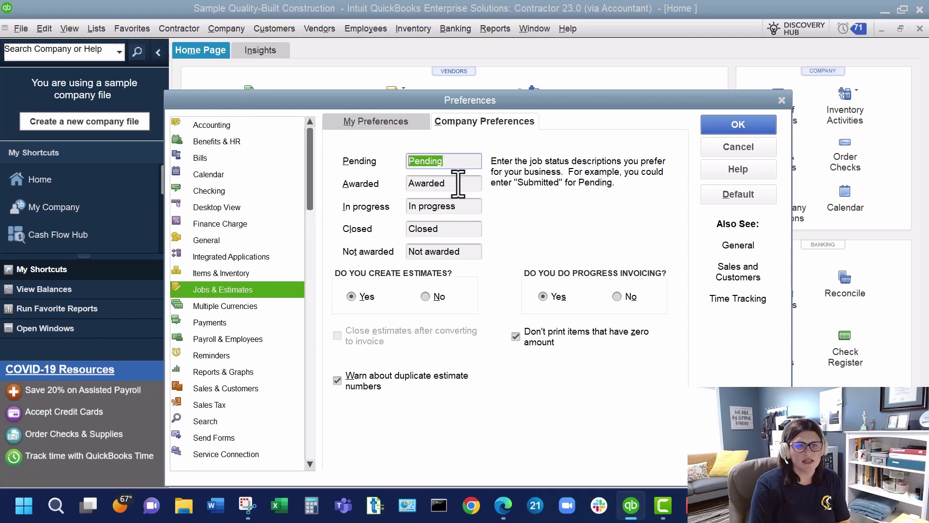
key(Tab)
key(Tab)
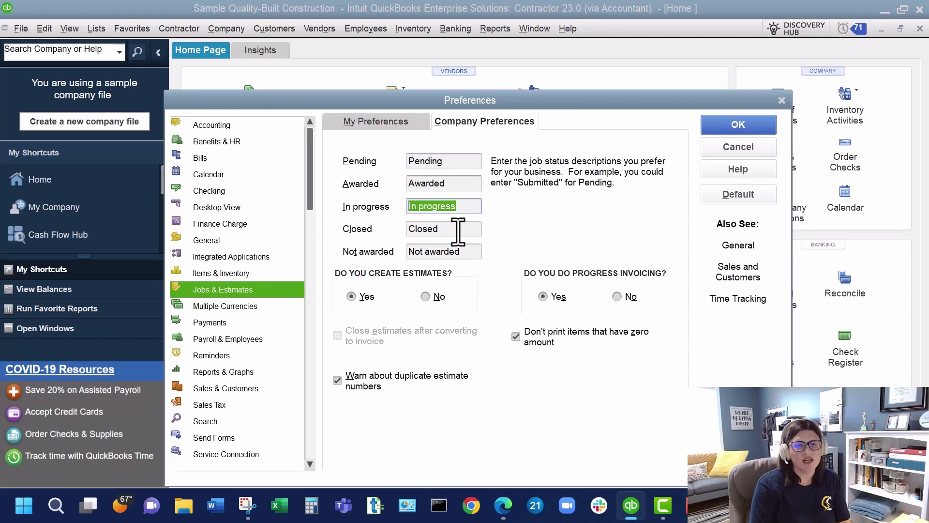
key(Tab)
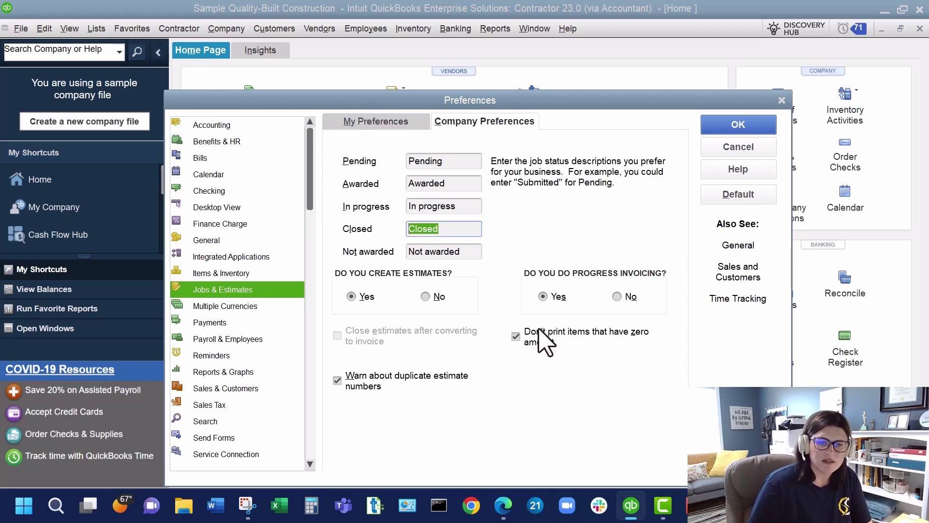
Review the company preferences for Multiple Currencies, Payments, Payroll & Employees and Reminders.
click(204, 308)
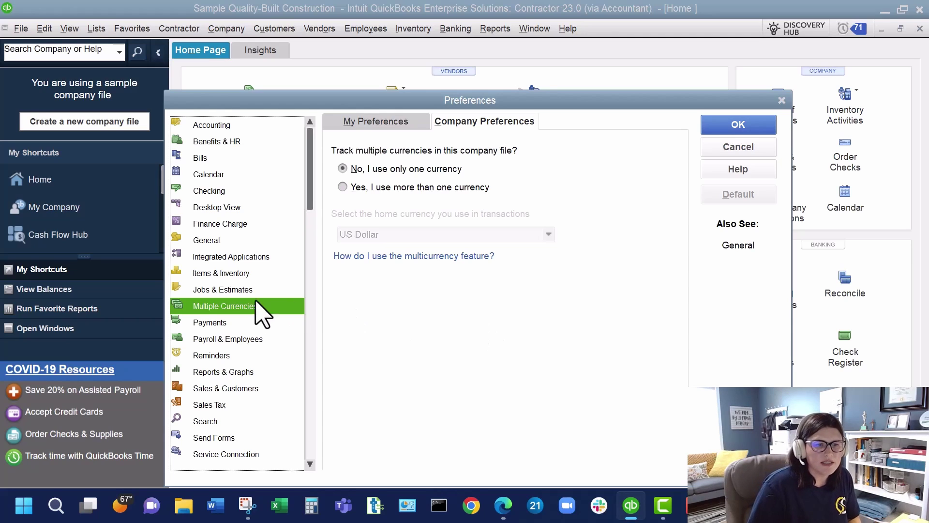
click(238, 328)
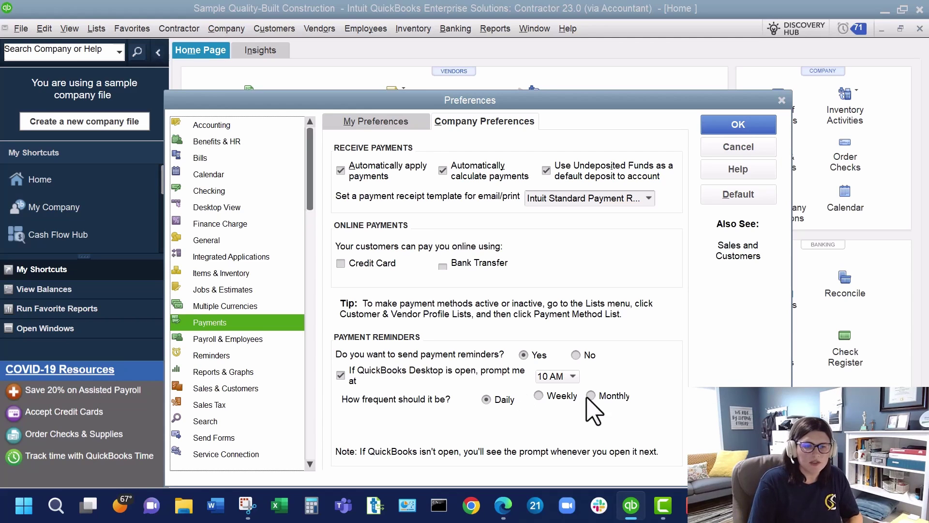
click(228, 338)
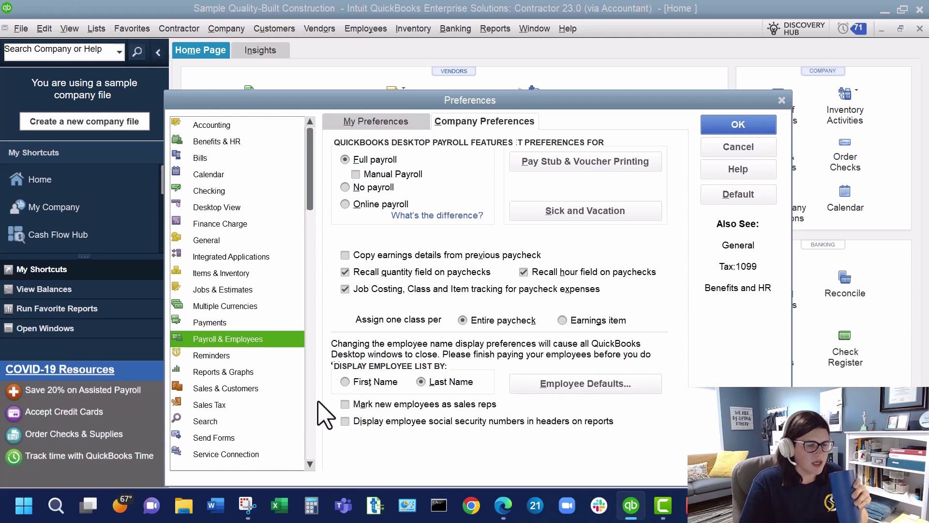
click(253, 357)
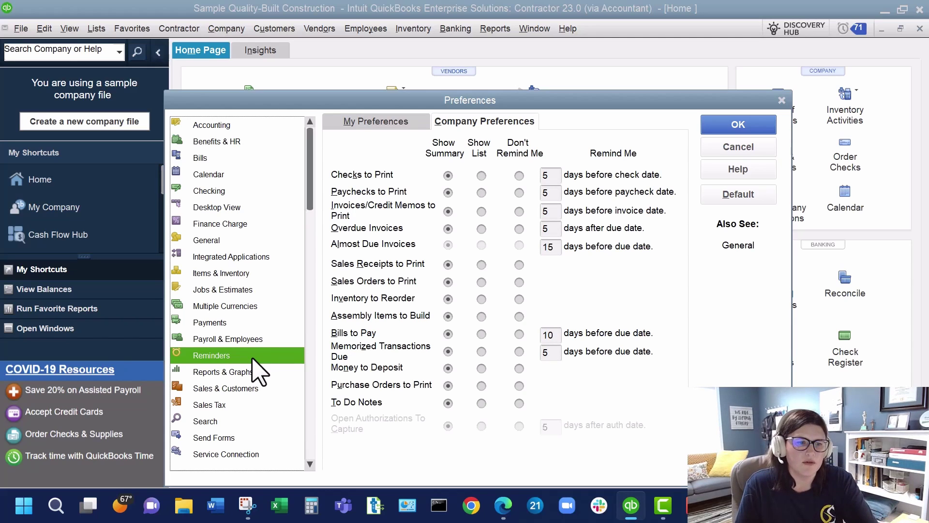
Review the company preferences for Reports & Graphs, revisit Payroll & Employees, and examine Sales & Customers.
click(247, 374)
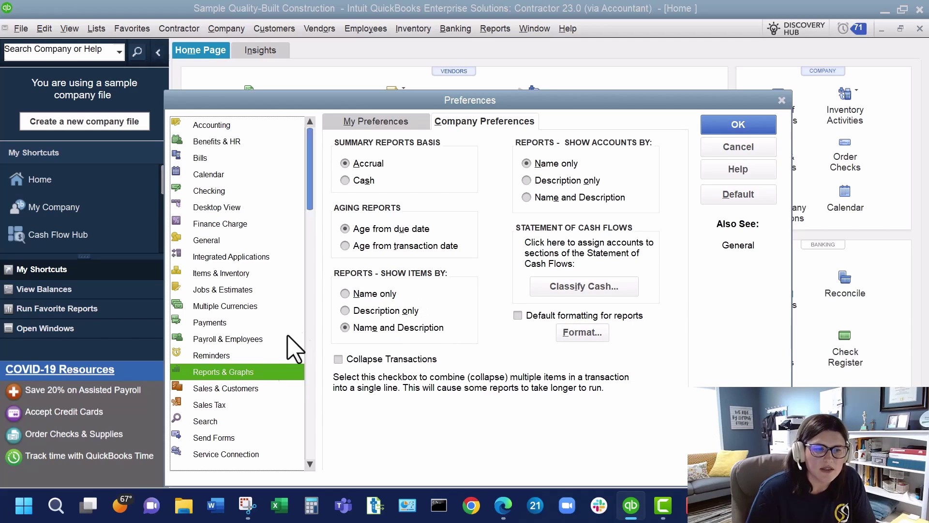
click(247, 340)
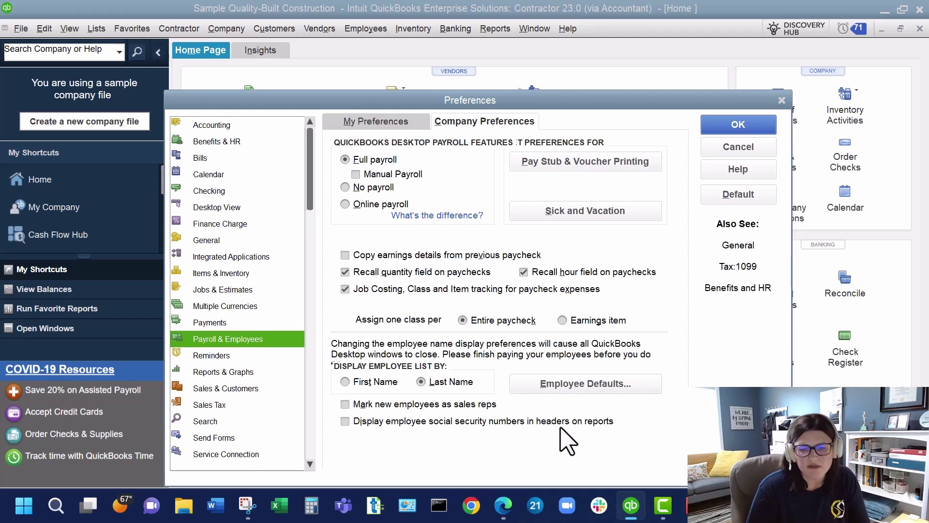
click(255, 377)
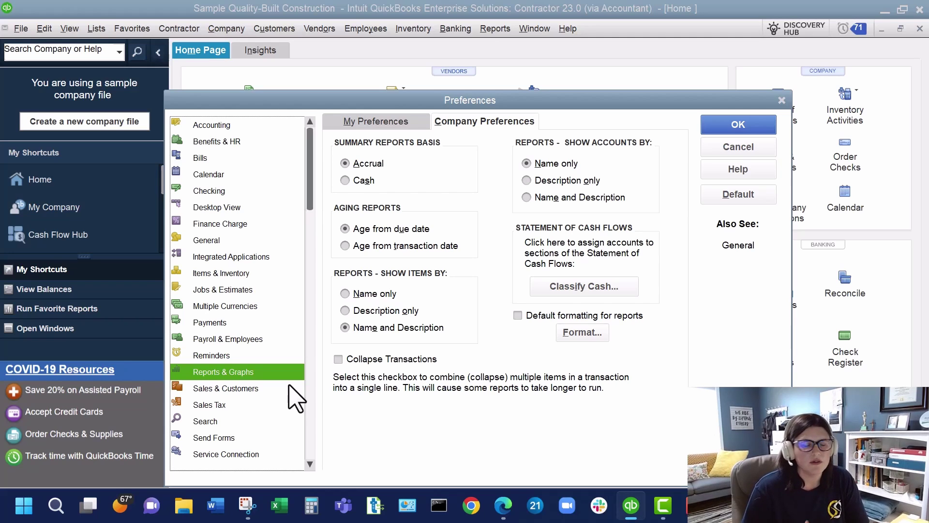
click(242, 389)
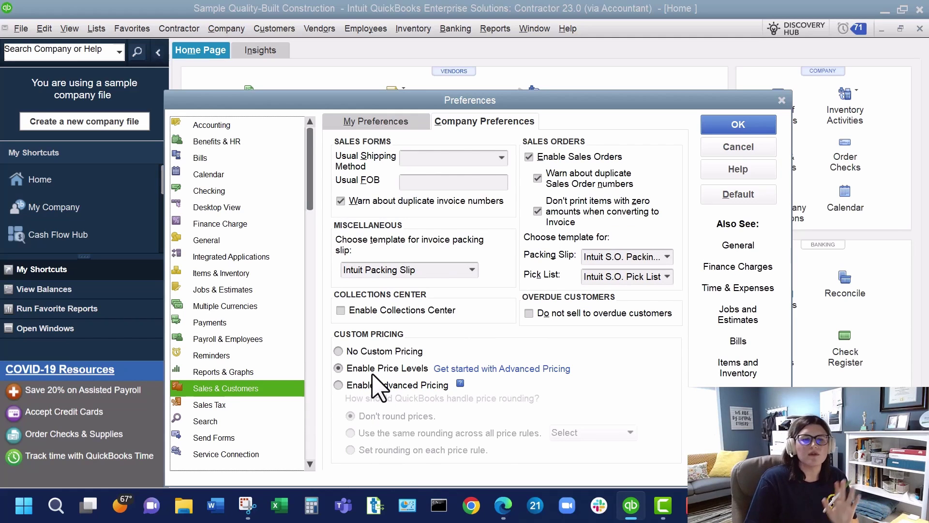
Review the company preferences for Sales Tax, Search, Send Forms, Service Connection, Spelling and Tax: 1099.
click(232, 406)
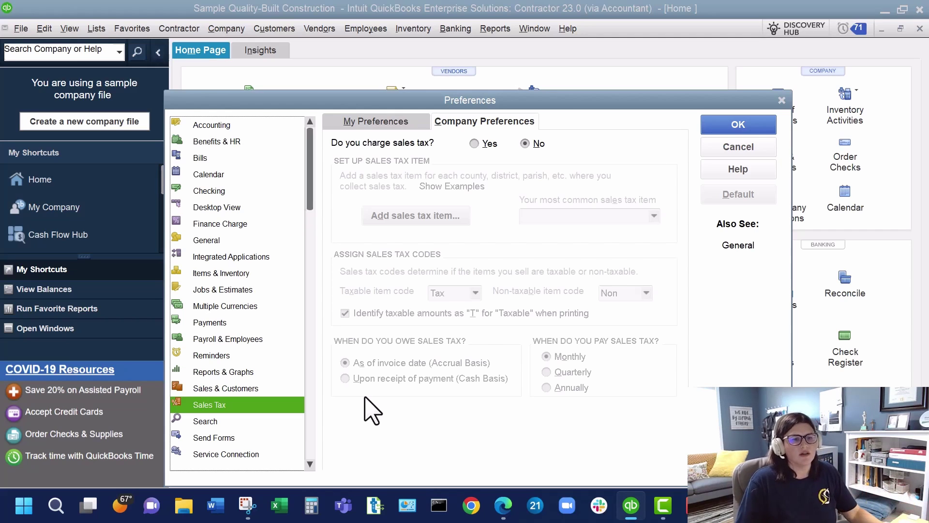
click(244, 420)
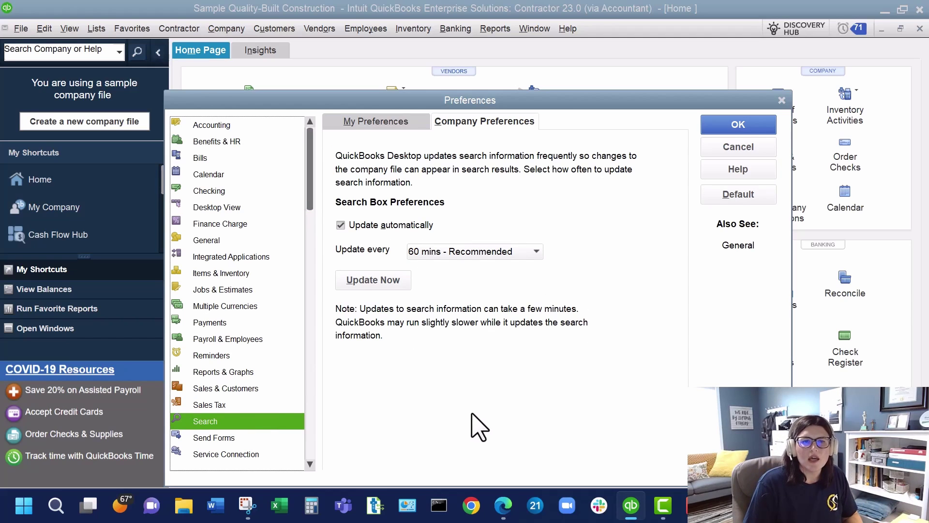
click(262, 437)
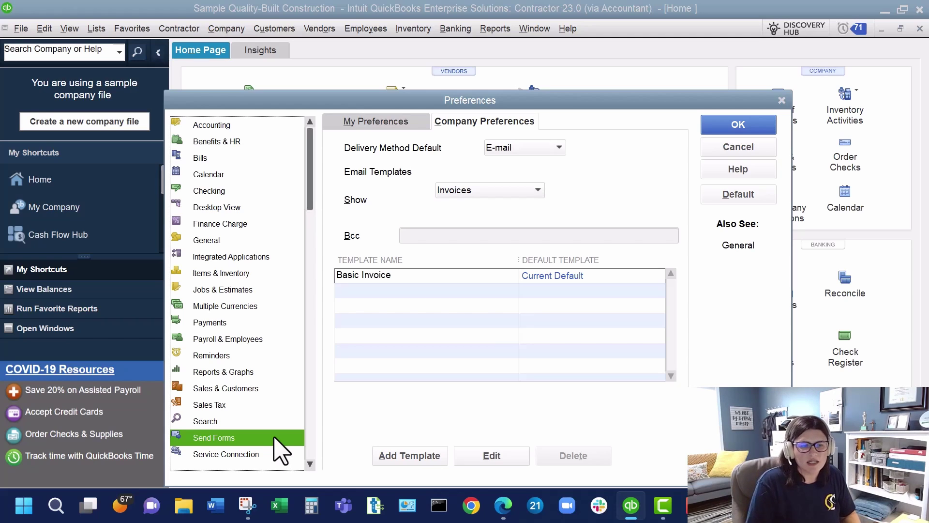
click(266, 455)
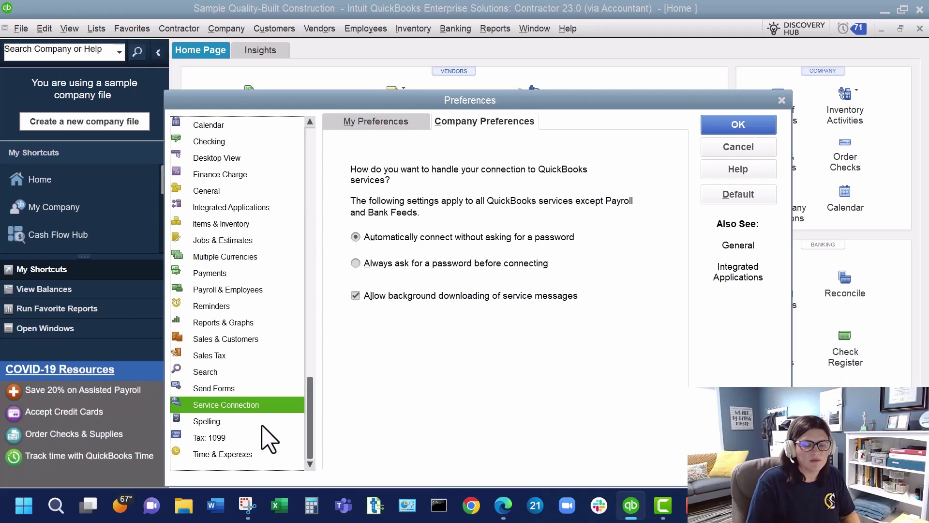
click(268, 419)
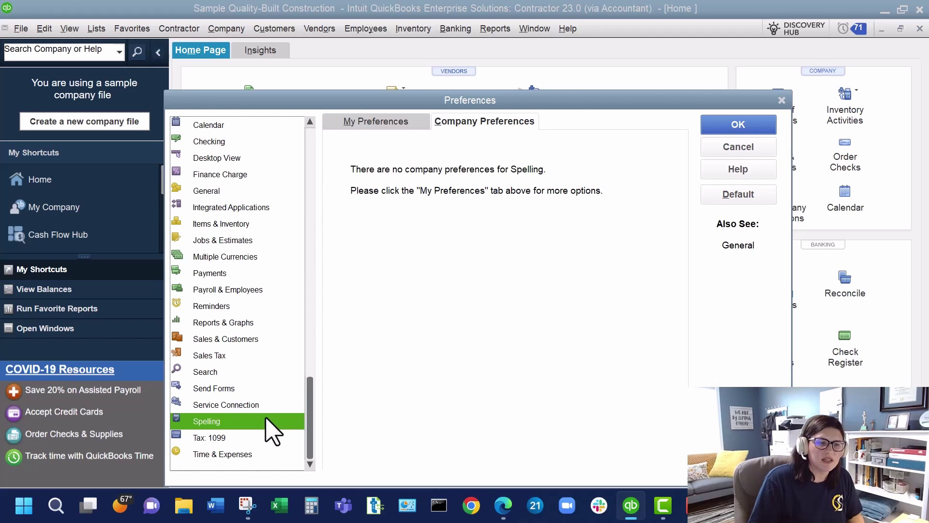
click(265, 437)
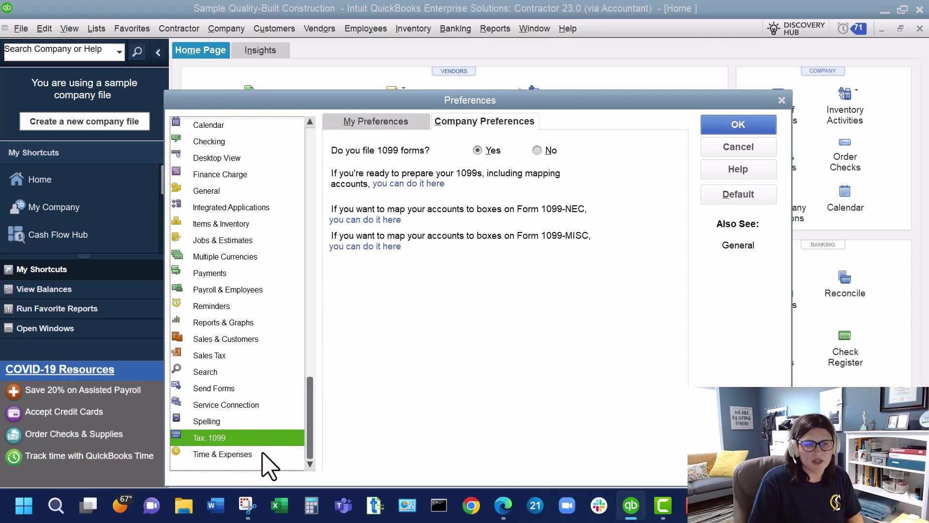
In Time & Expenses, try enabling invoices from time and expenses and reimbursed expenses as income, clear marking all expenses as billable, and cancel the preferences.
click(263, 455)
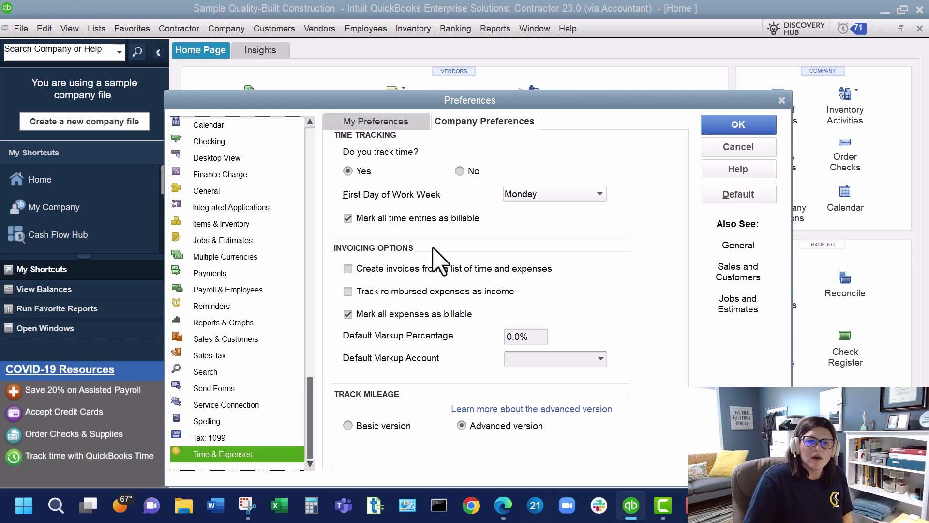
click(364, 268)
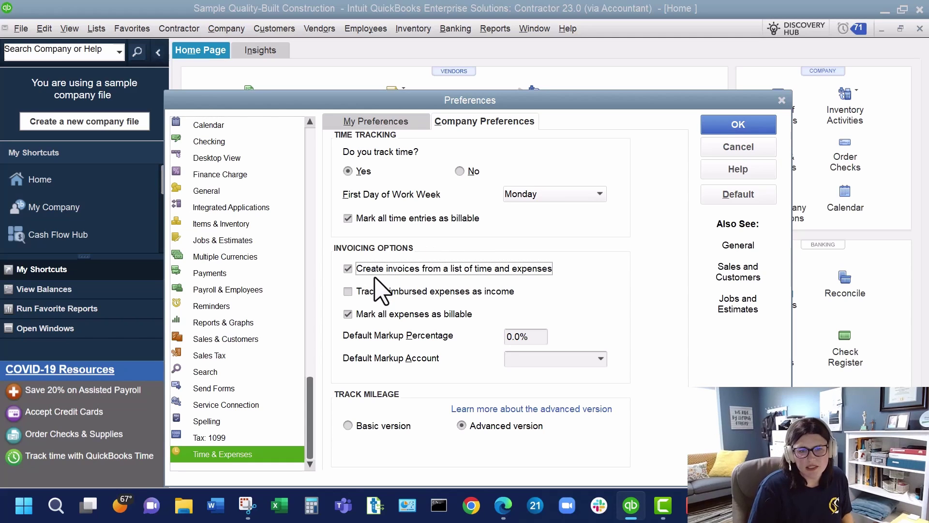
click(371, 292)
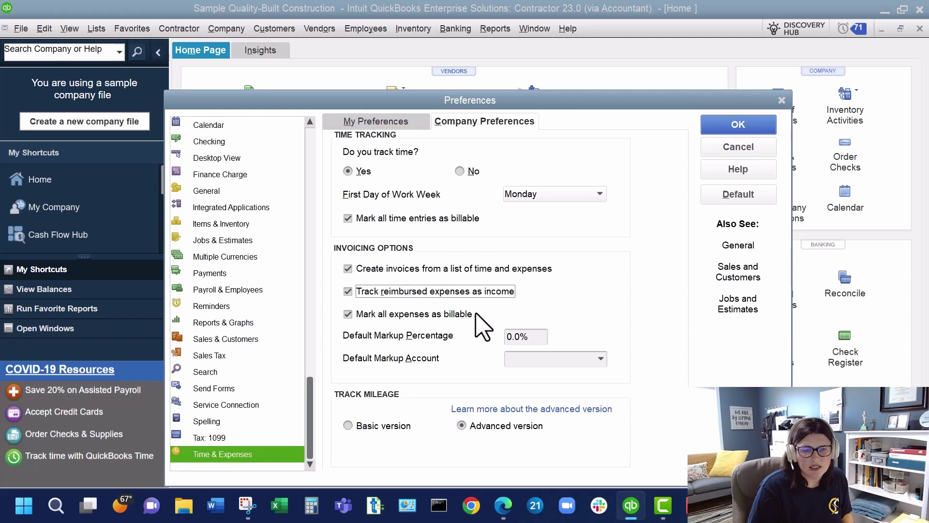
click(422, 314)
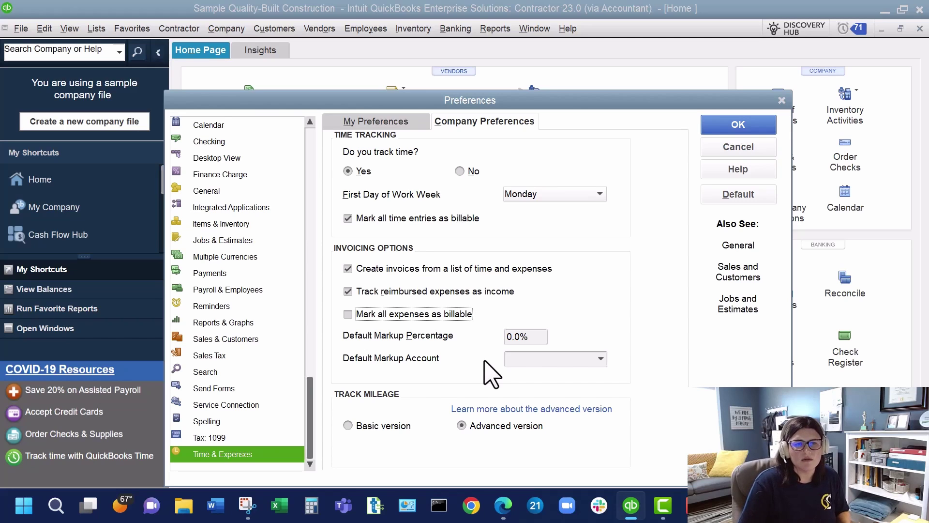
double_click(513, 337)
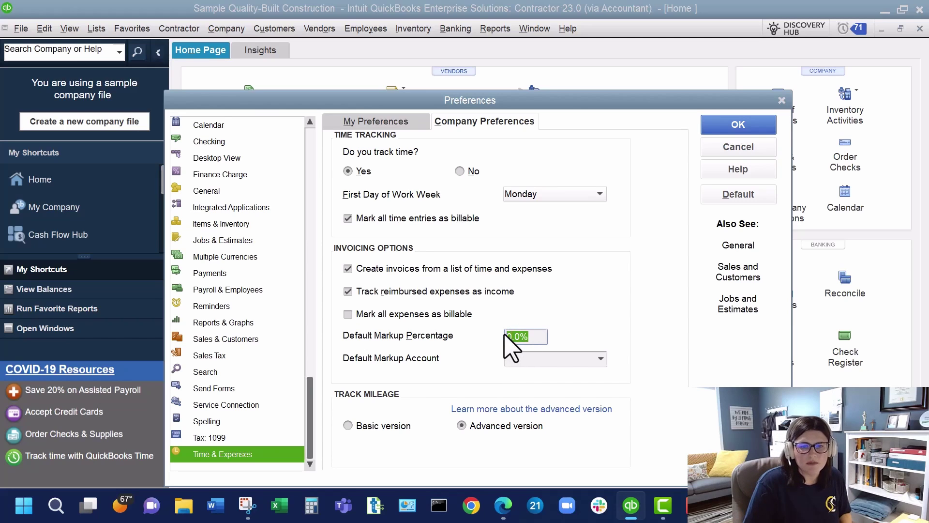
click(545, 336)
drag(545, 337, 495, 334)
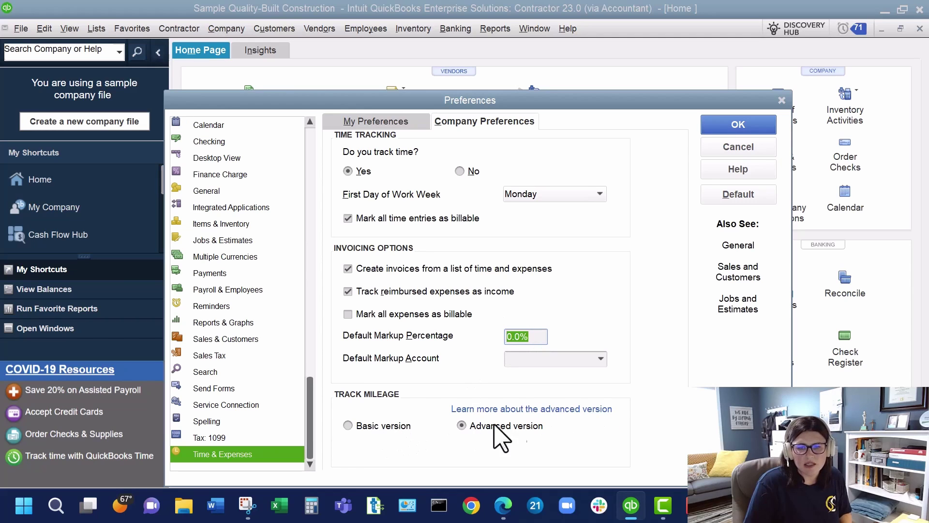
click(751, 147)
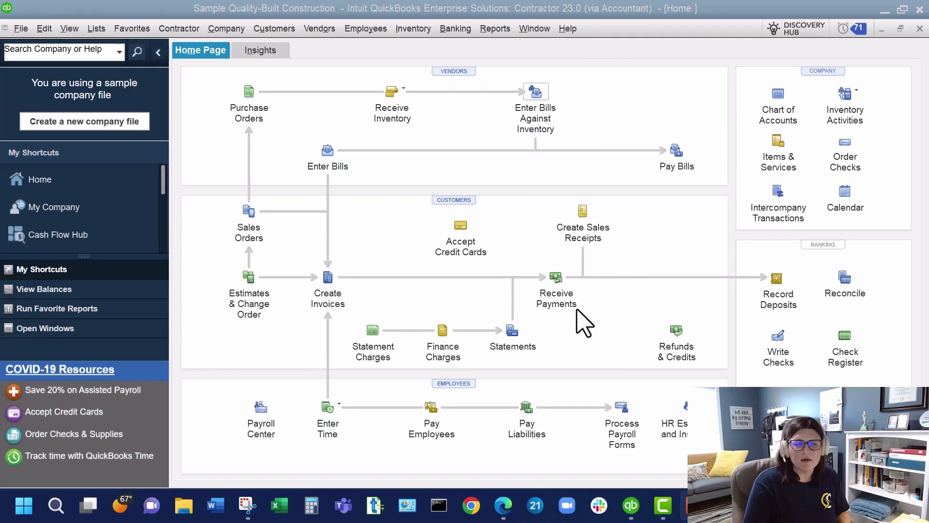
Look over the view options and open the Chart of Accounts list.
click(45, 28)
mouse_move(69, 29)
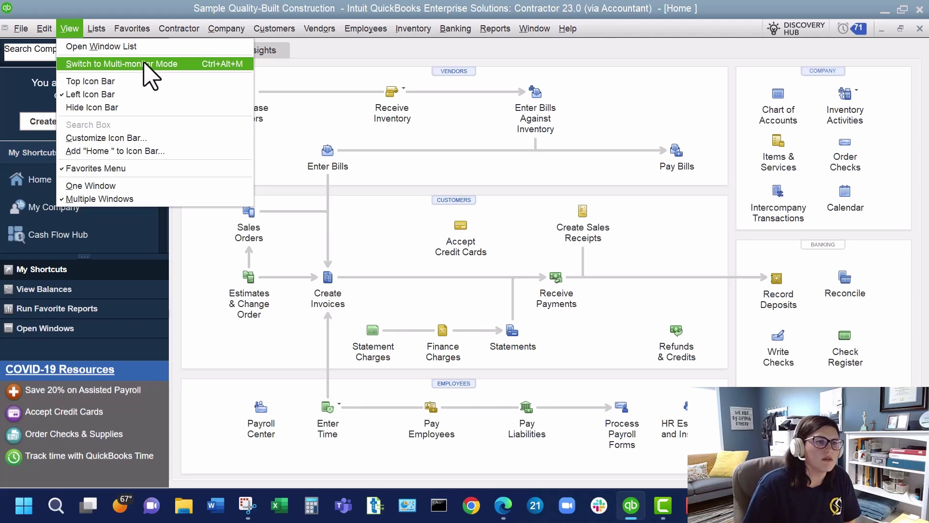
click(97, 29)
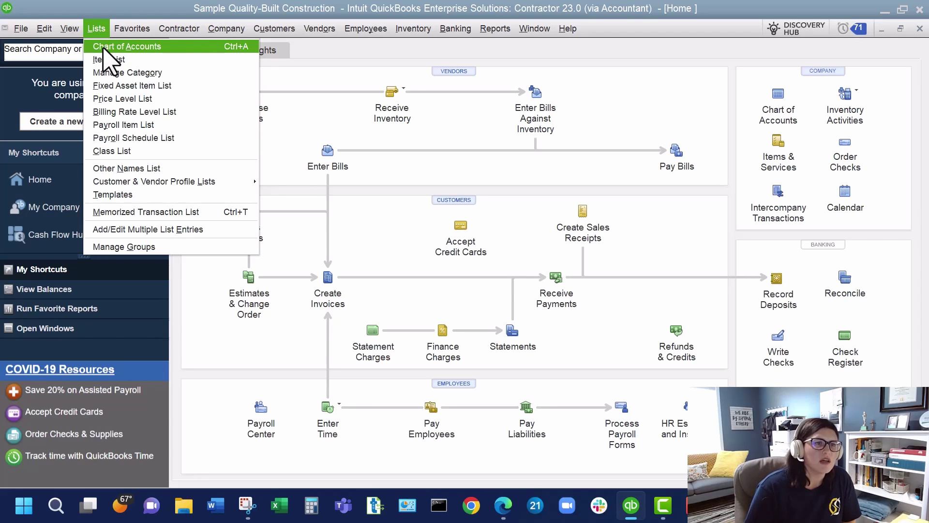
click(123, 47)
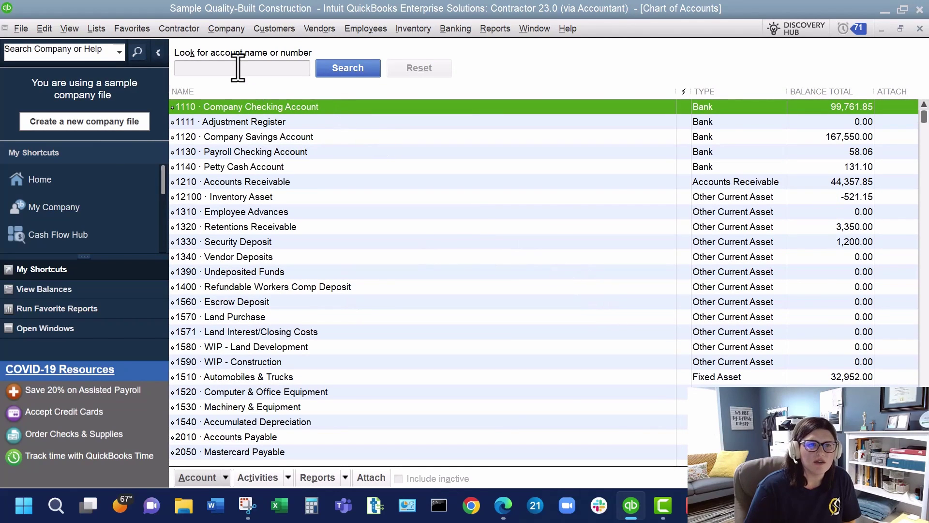
Examine the account, activity and report commands available for the Chart of Accounts, and close them without choosing any.
click(225, 478)
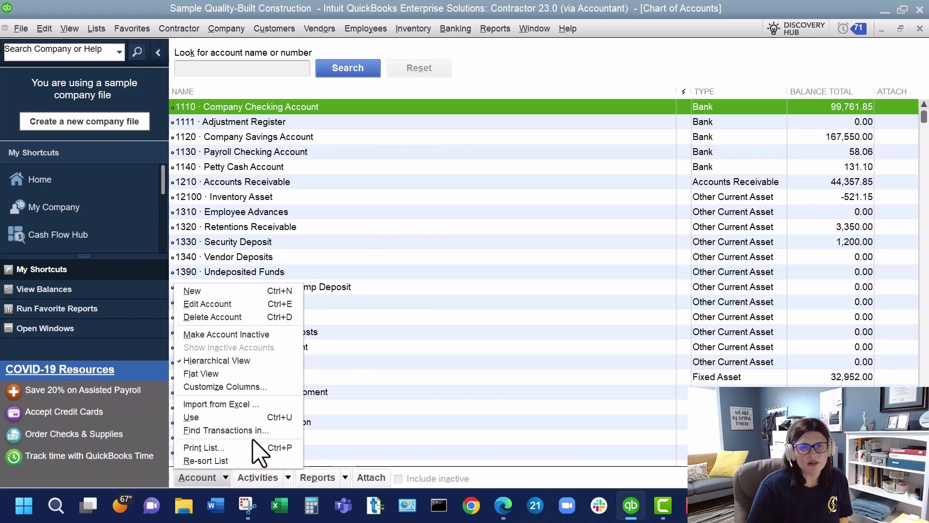
click(288, 478)
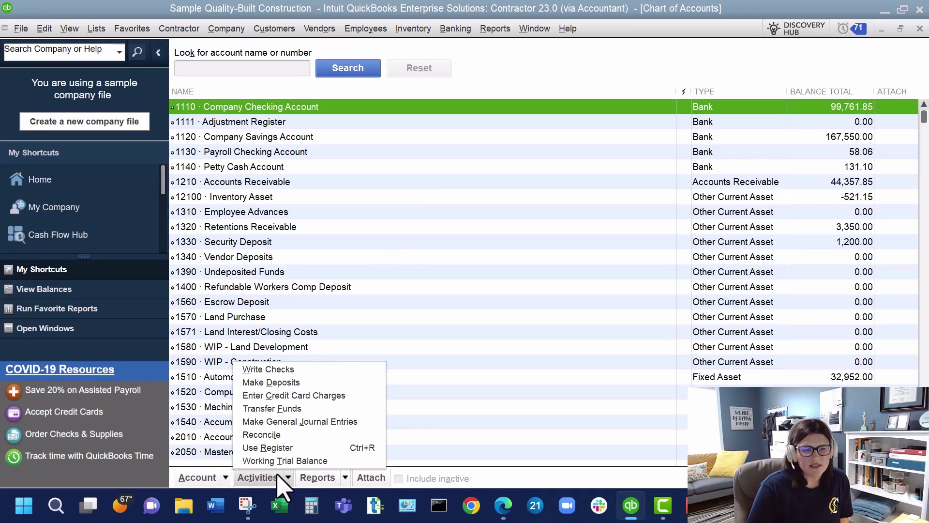
click(344, 479)
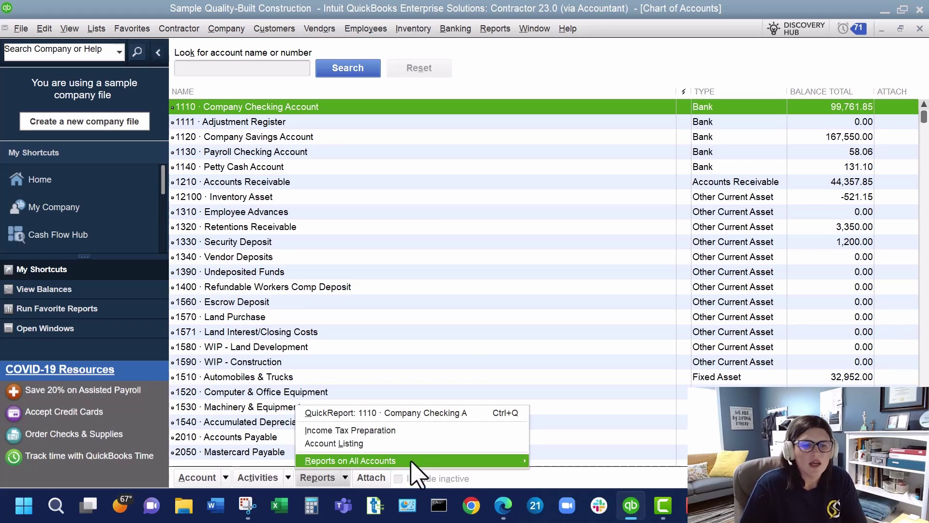
click(575, 483)
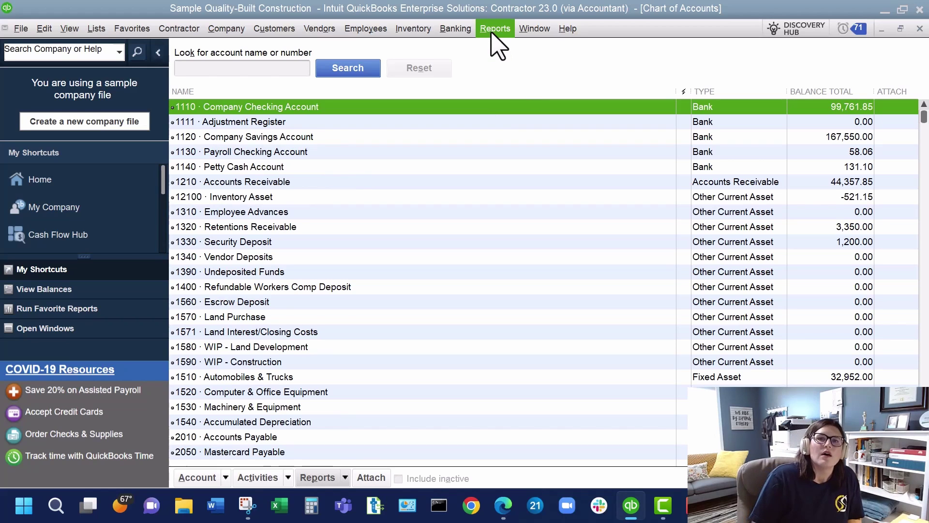
Look over the available company lists and open the Item List.
click(70, 29)
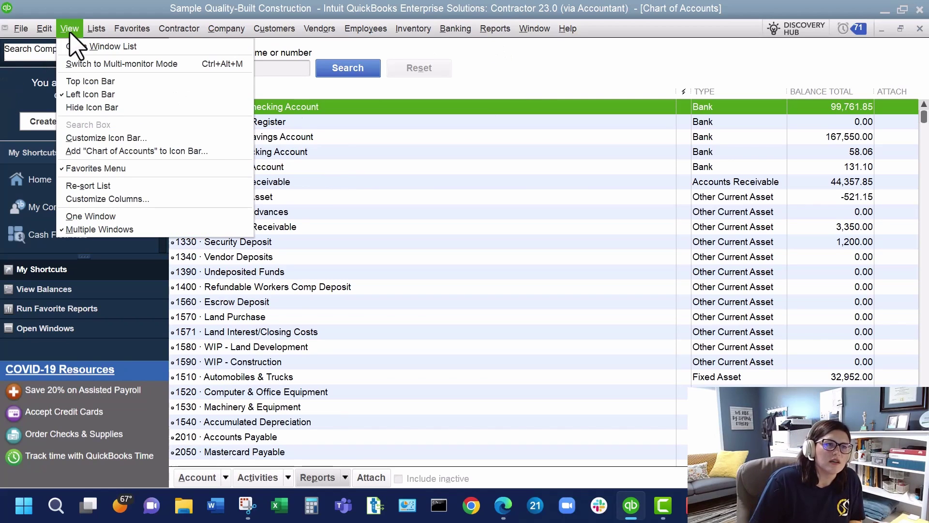
mouse_move(96, 29)
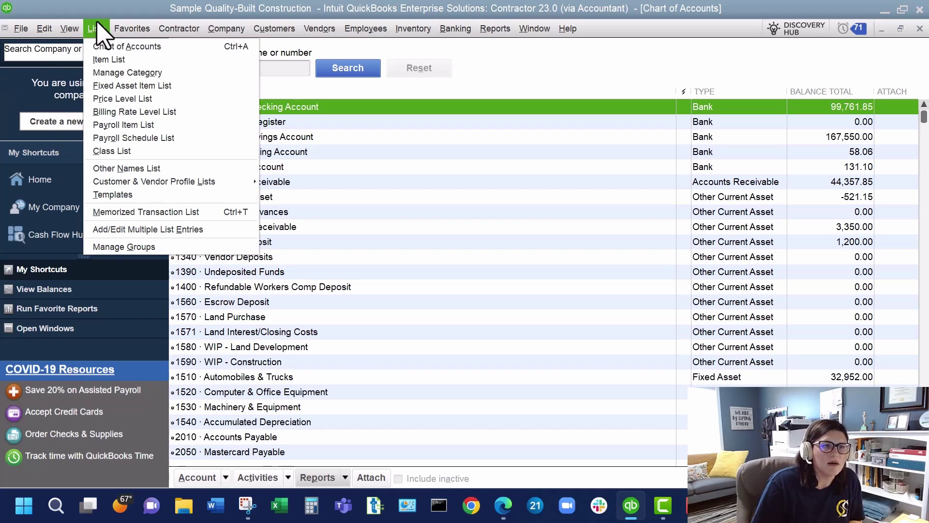
click(111, 60)
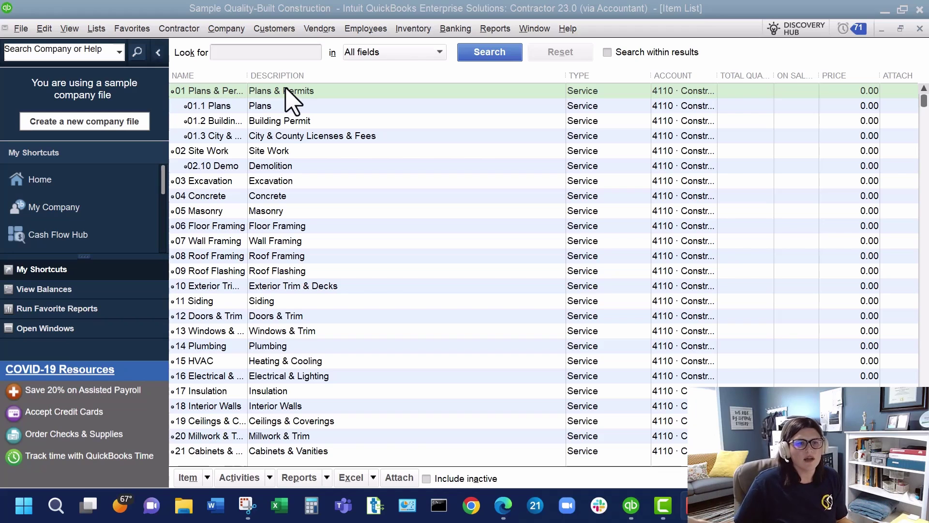
Examine the Plans & Permits item and its Plans subitem, and sort the Item List by name.
click(233, 103)
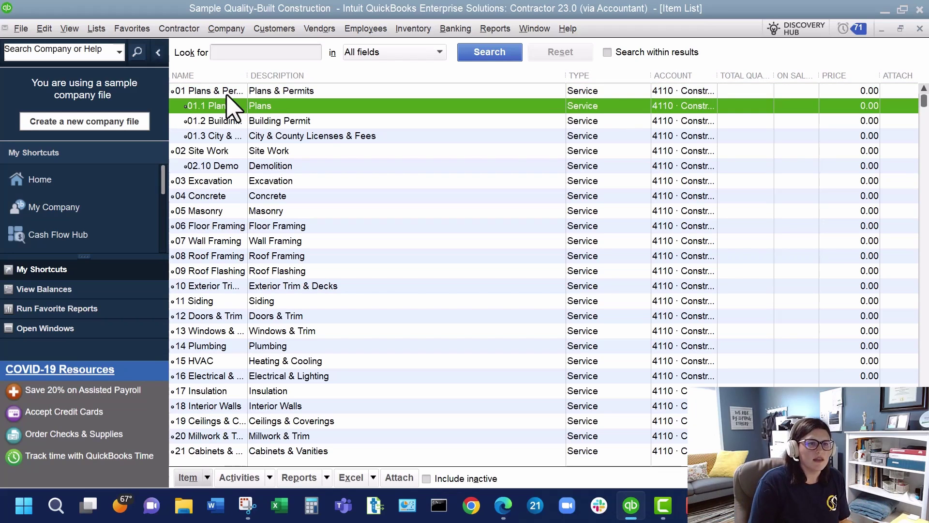
click(227, 95)
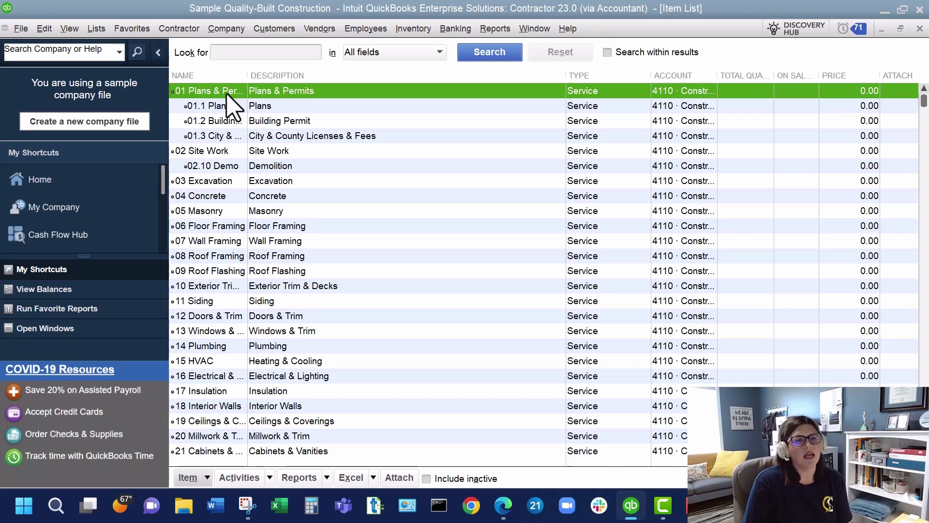
click(230, 102)
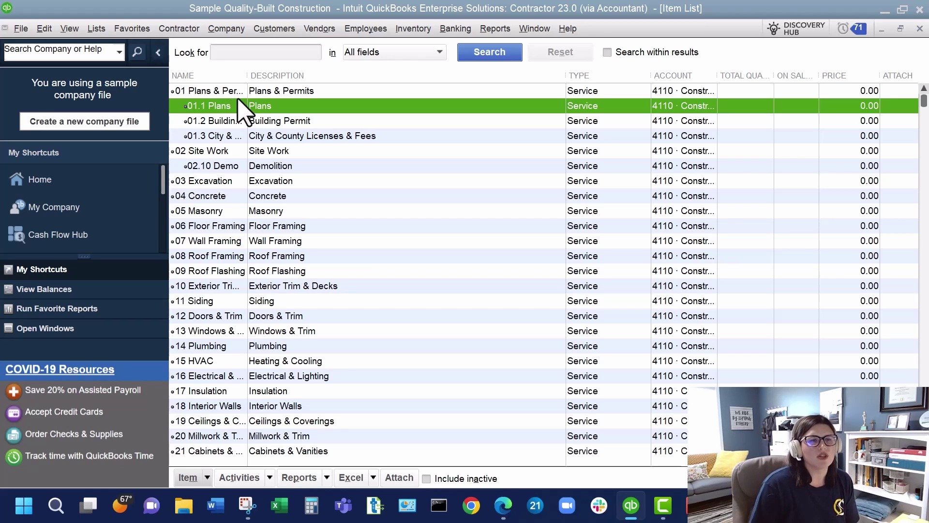
click(237, 76)
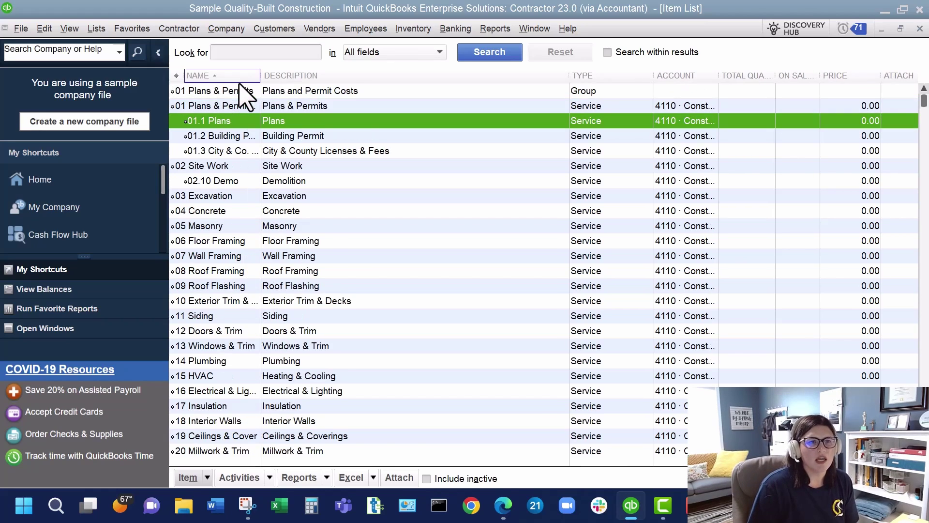
click(202, 76)
click(213, 76)
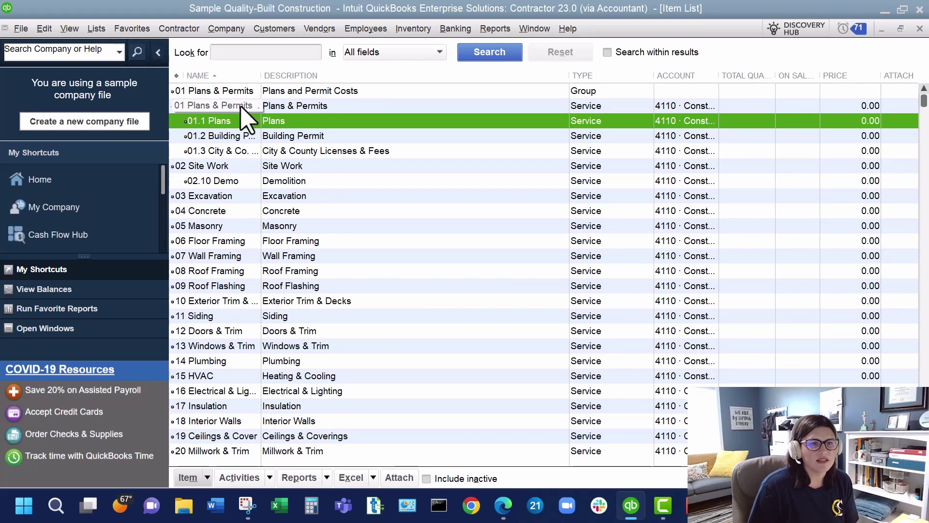
Compare the Plans & Permits group with the service item of the same name, and review the remaining items and their types.
click(280, 93)
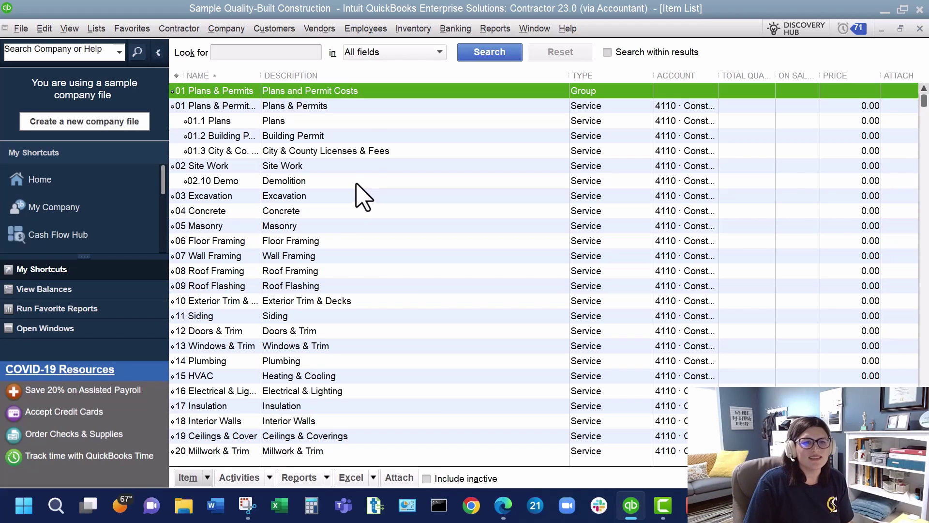
click(348, 107)
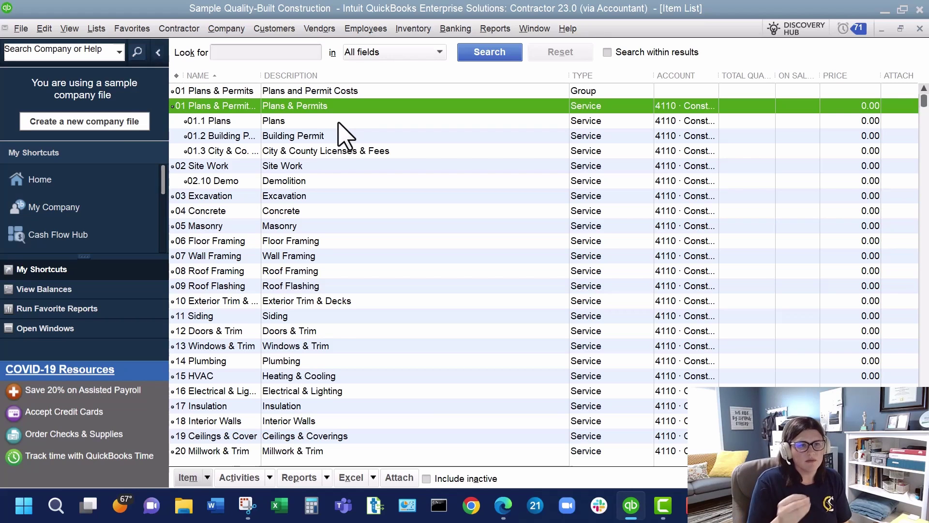
scroll(322, 209, down, 6)
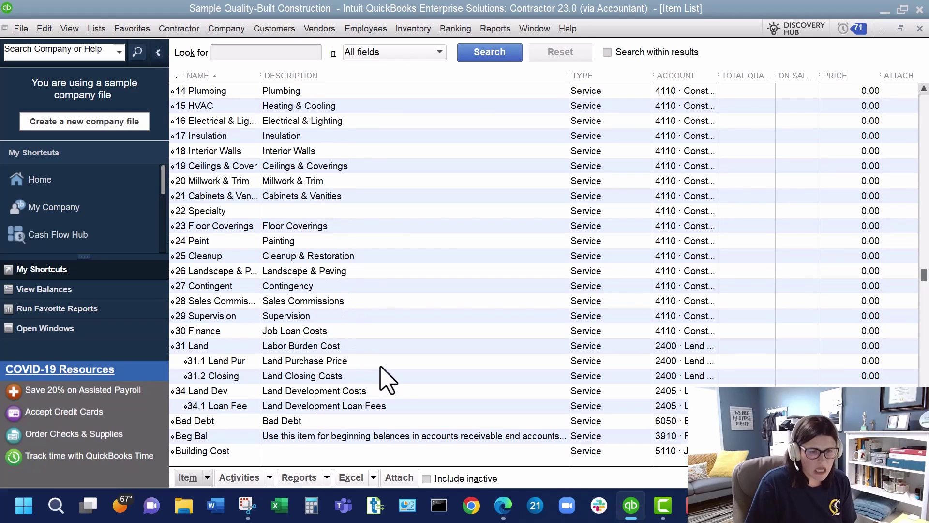
scroll(402, 393, down, 3)
scroll(406, 390, down, 3)
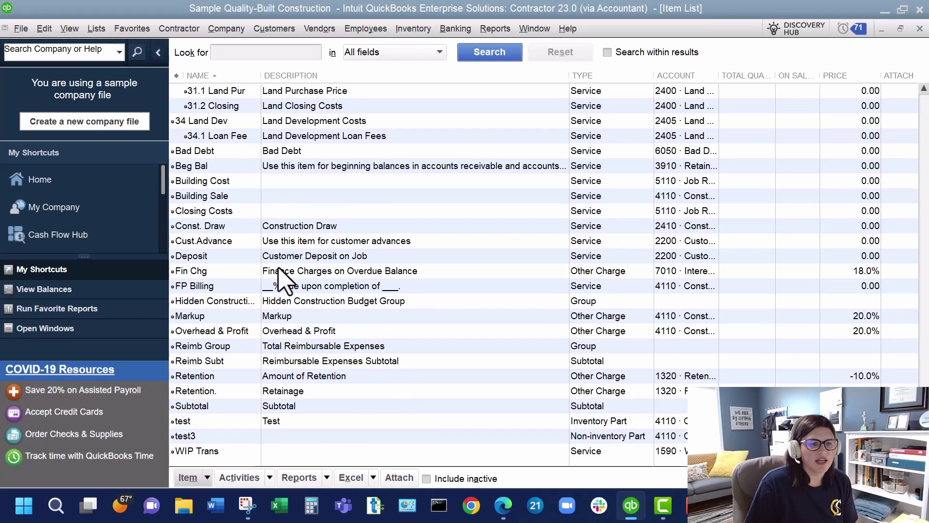
scroll(369, 276, up, 10)
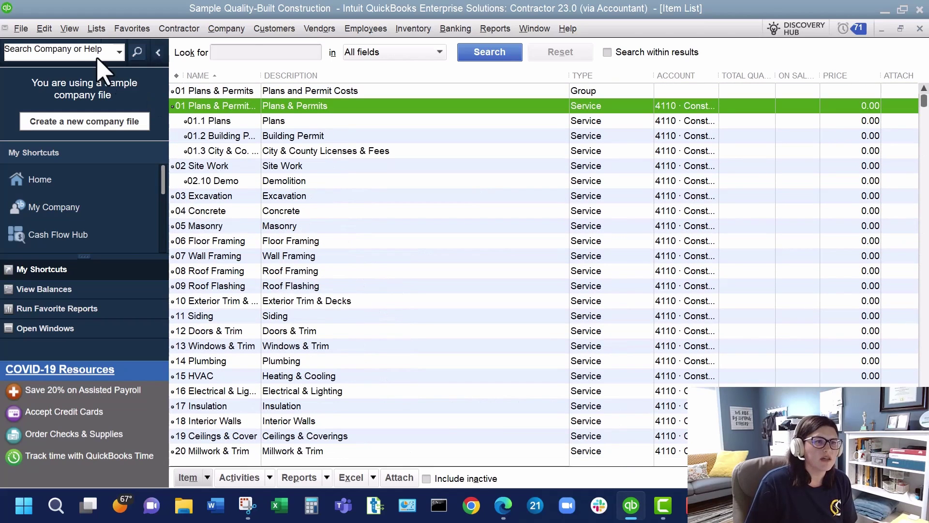
Look over the view options and the available company lists, and open the item category manager.
click(72, 29)
click(48, 29)
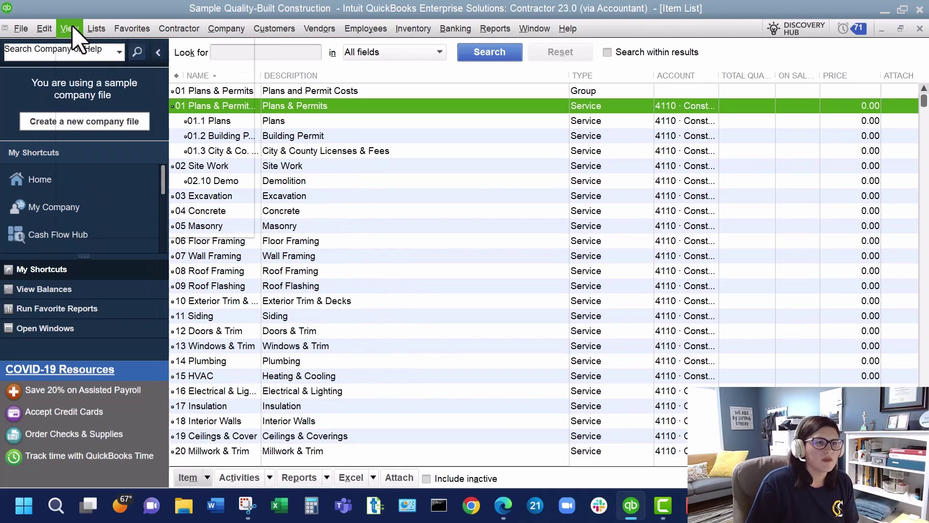
click(72, 29)
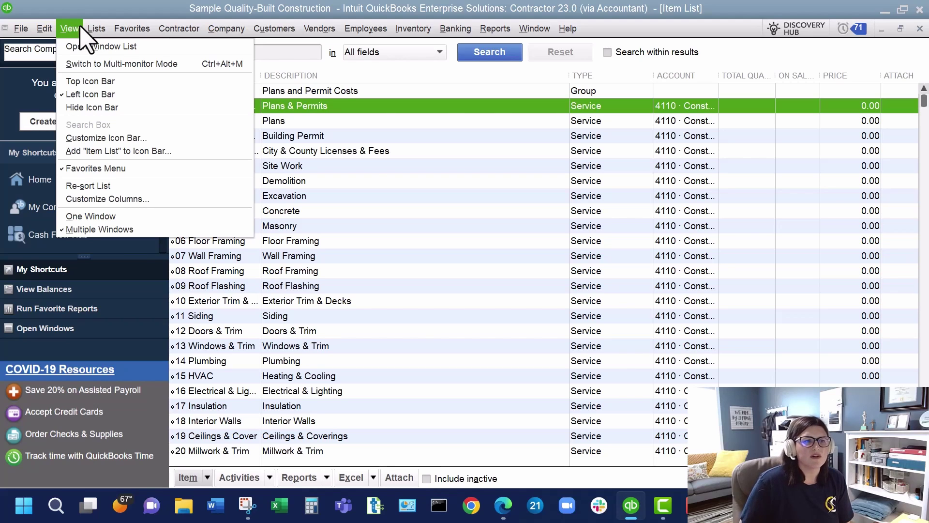
mouse_move(99, 31)
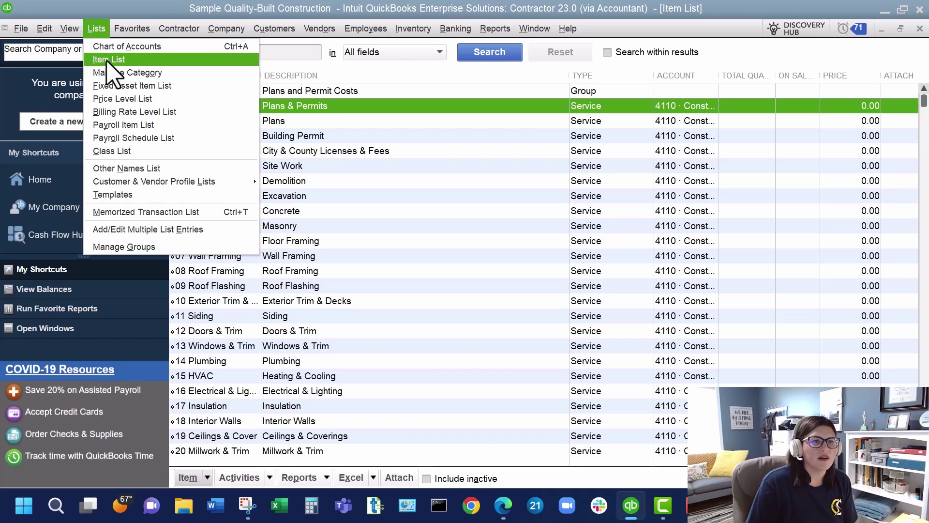
click(111, 85)
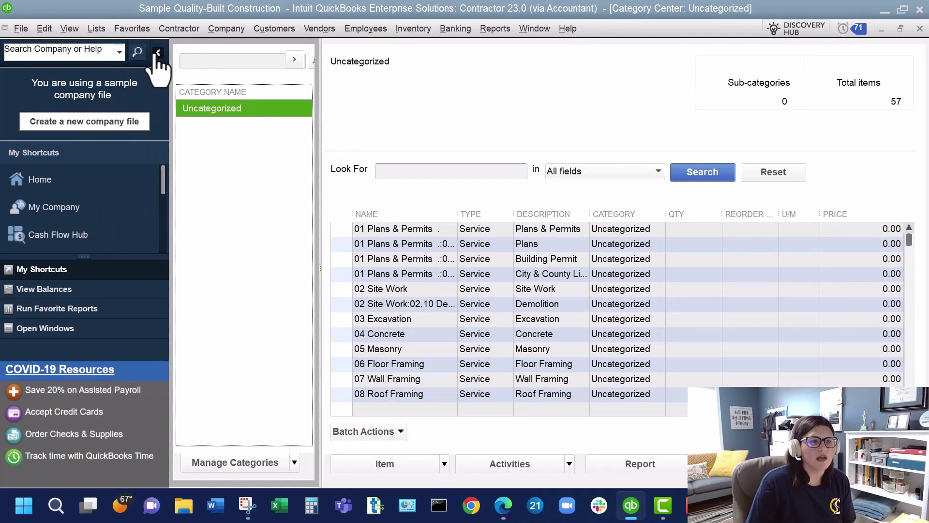
Collapse the My Shortcuts sidebar and look through the items in the Uncategorized category.
click(158, 53)
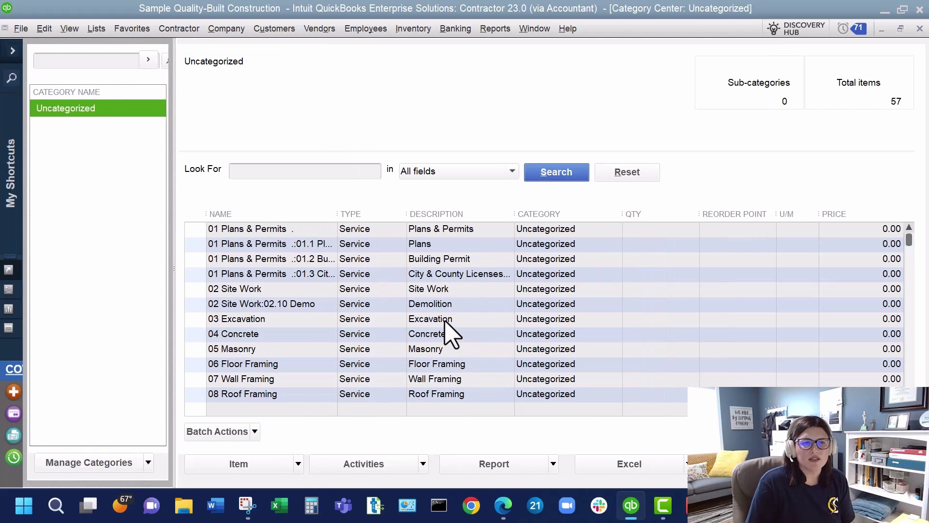
scroll(446, 326, down, 6)
scroll(446, 326, down, 6)
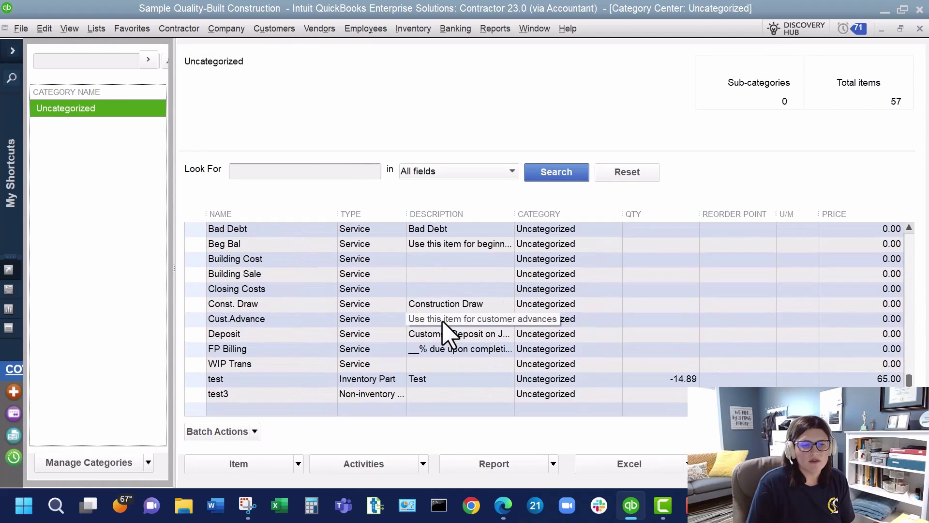
scroll(489, 295, up, 15)
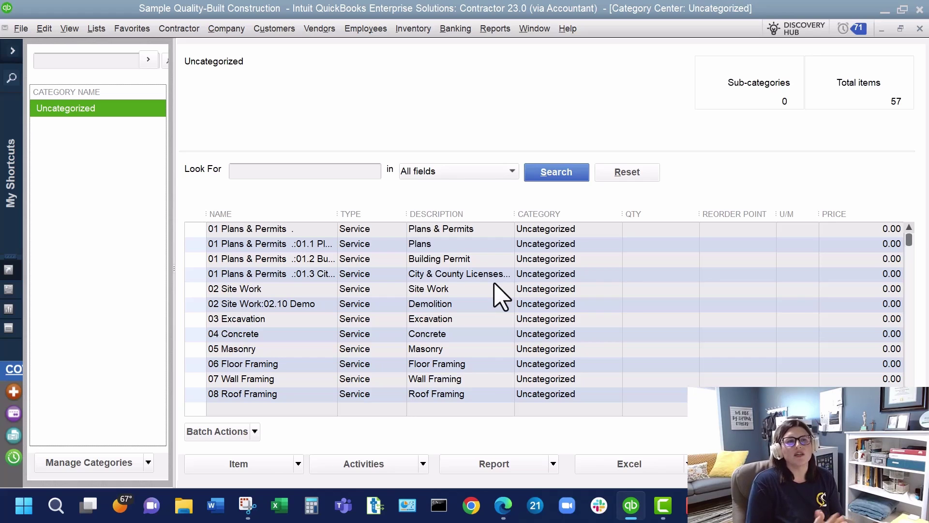
Return to the Item List and open the 01 Plans & Permits service item for editing.
click(97, 29)
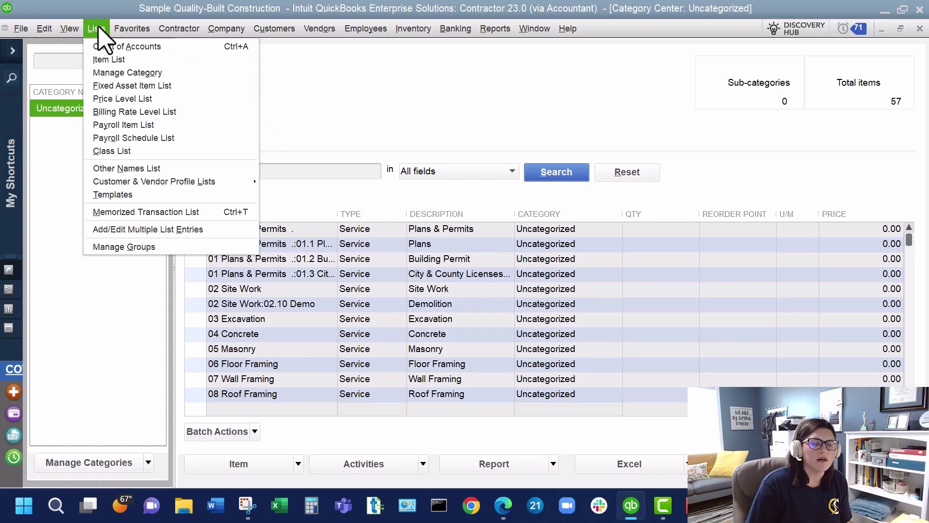
click(108, 59)
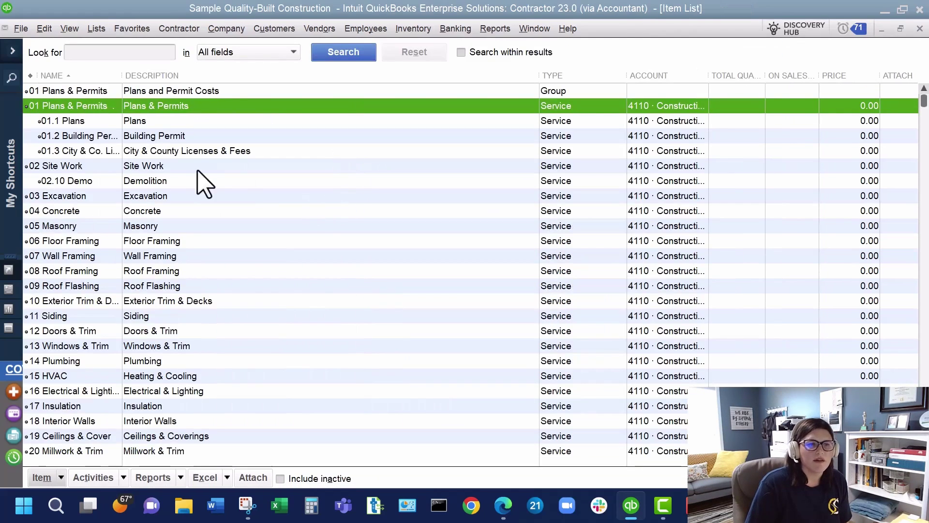
right_click(183, 107)
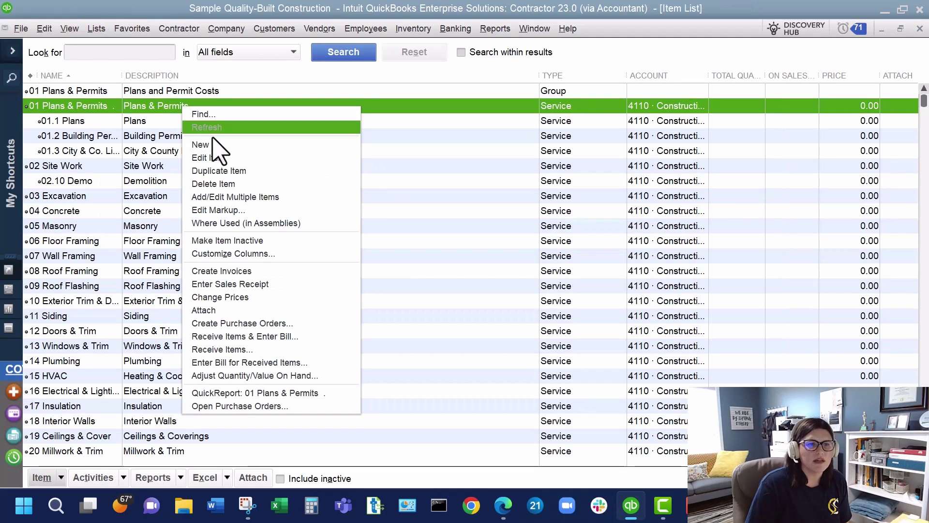
click(218, 158)
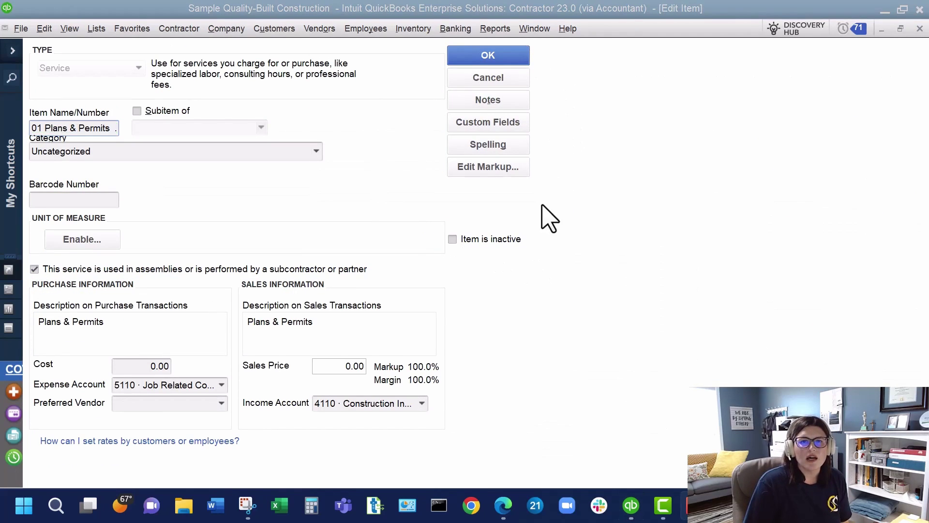
Examine the custom field setup for items, including the kind-of-data setting, and cancel the setup and the item edit.
click(475, 123)
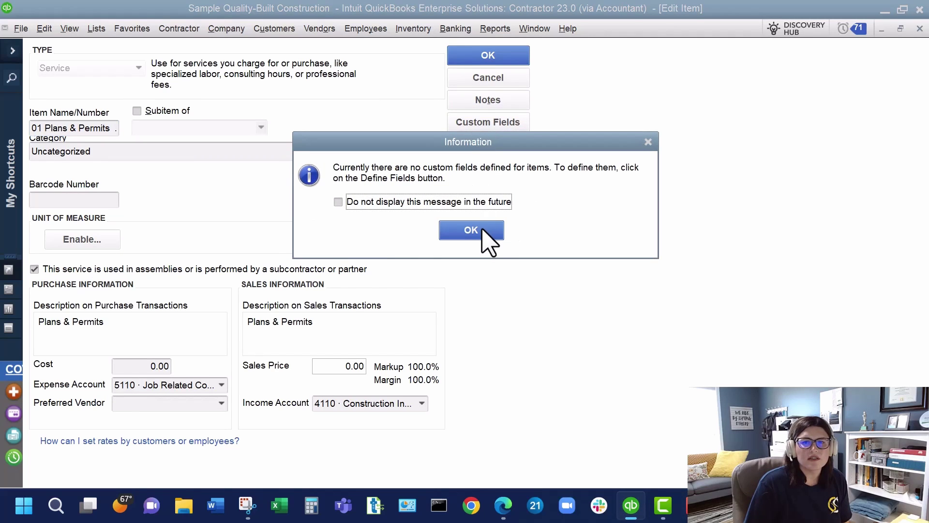
click(488, 232)
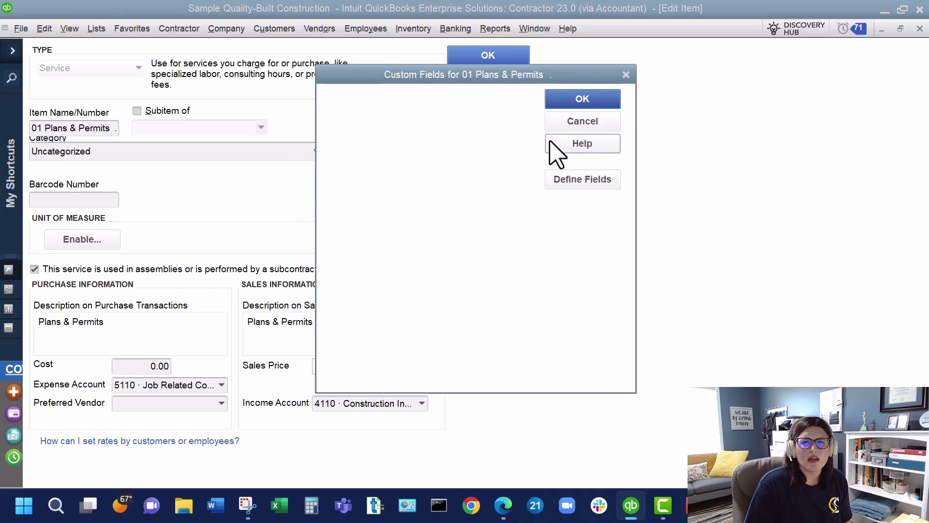
click(577, 180)
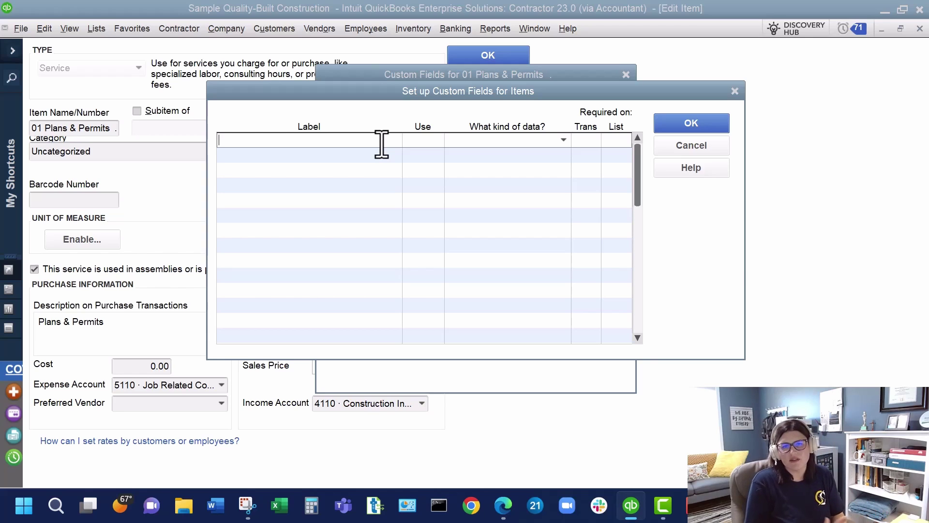
click(563, 141)
click(564, 140)
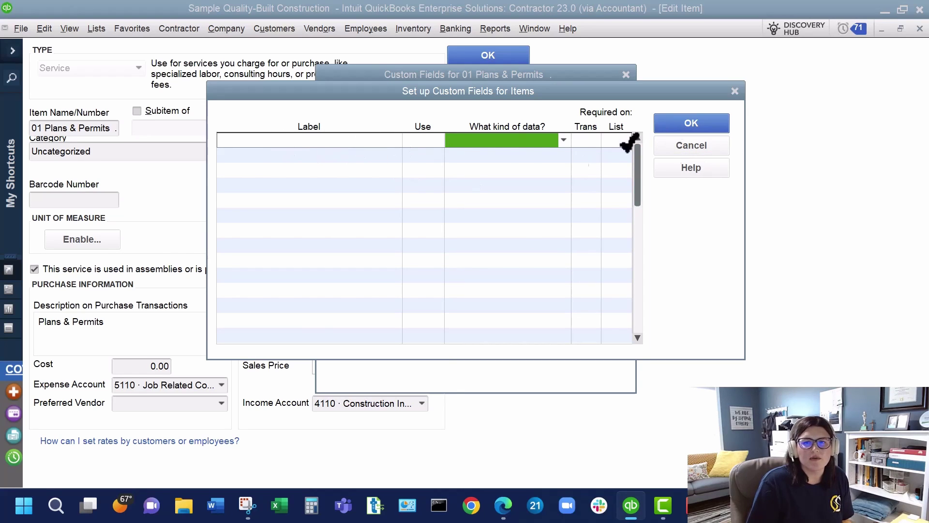
click(675, 145)
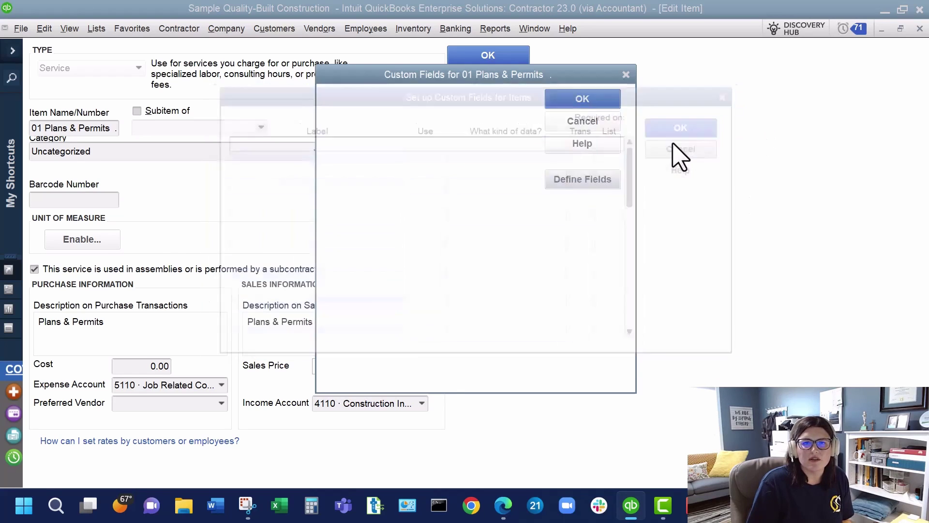
click(600, 125)
click(486, 77)
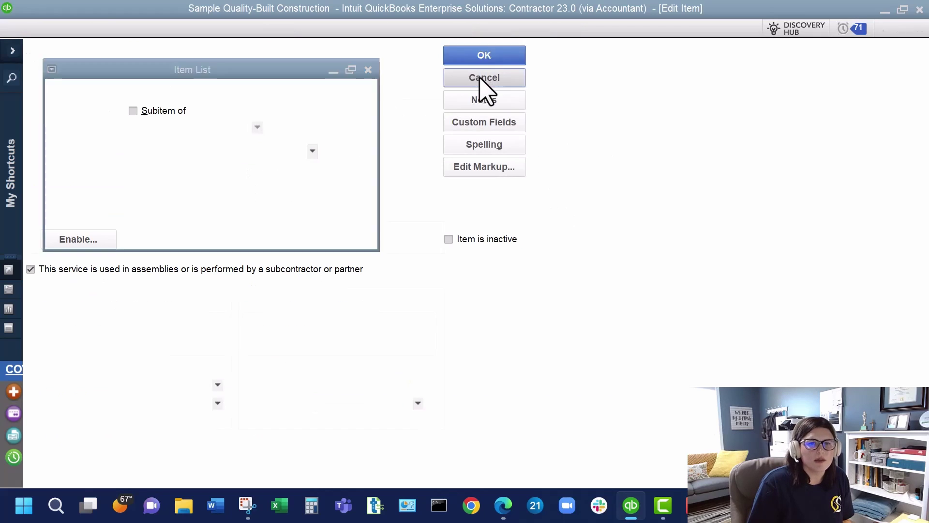
Start a new item, review the available item types, and leave it as Service.
right_click(224, 106)
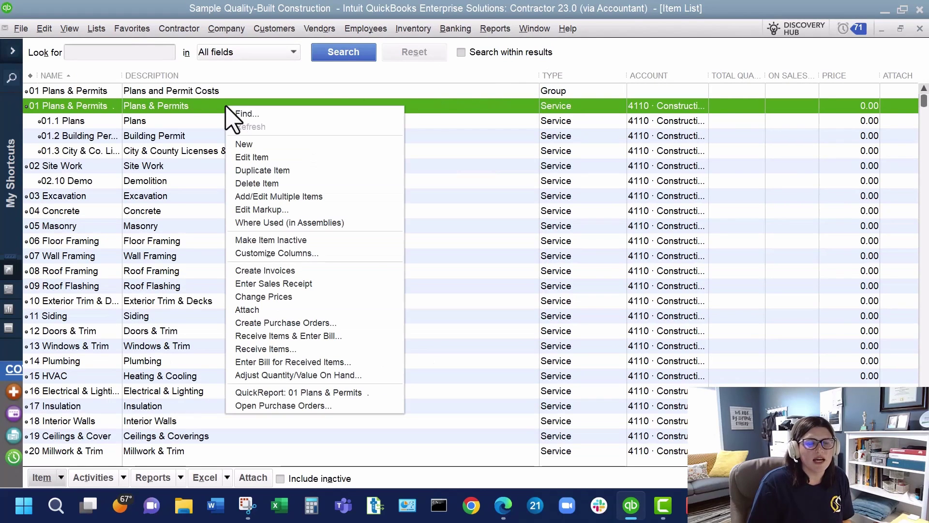
click(257, 143)
click(138, 68)
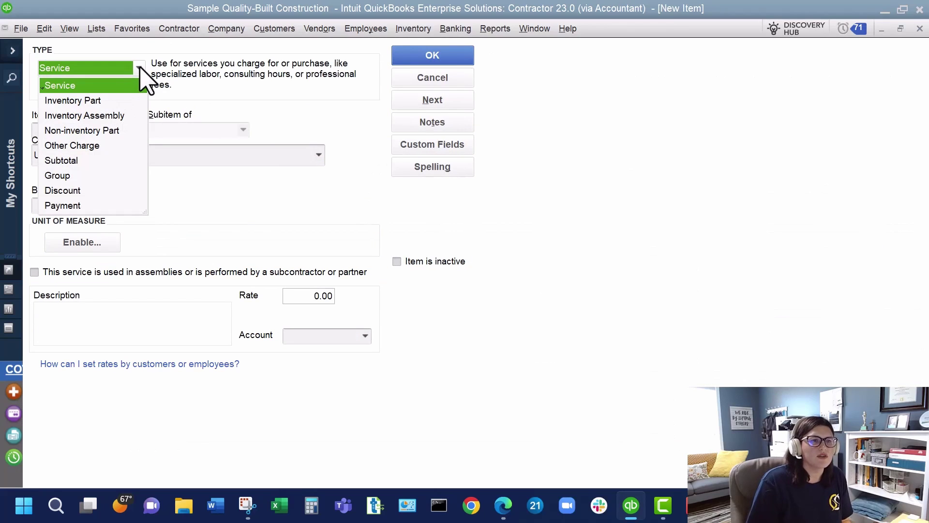
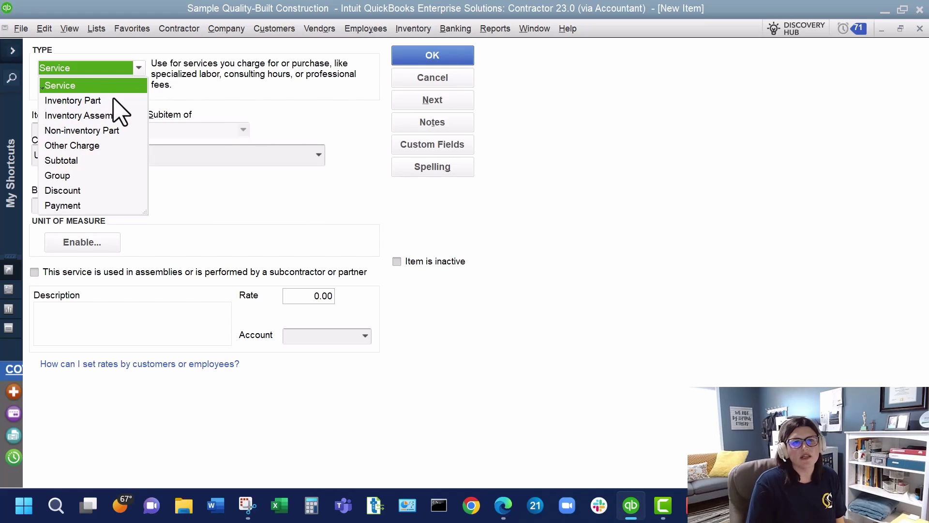
click(339, 141)
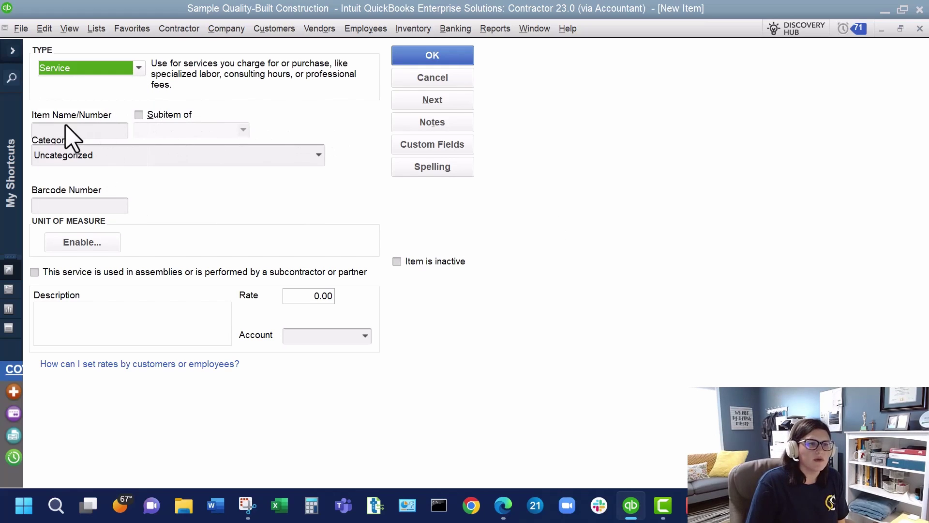
Try marking the new service as used in assemblies or performed by a subcontractor or partner, and cancel the item.
click(98, 271)
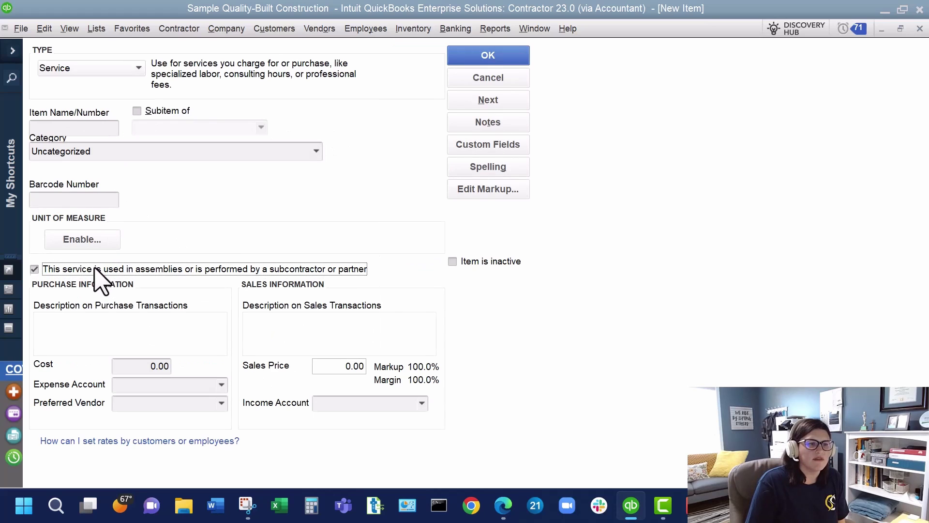
click(282, 325)
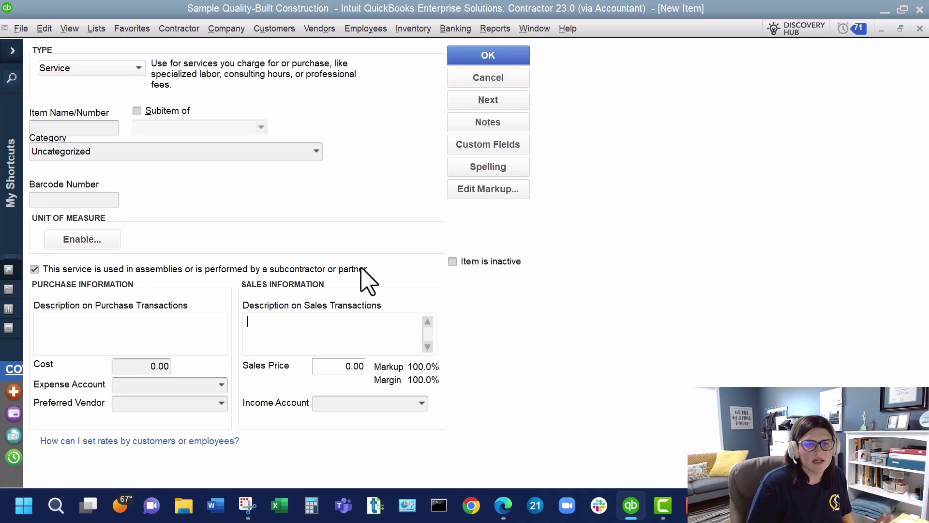
click(463, 81)
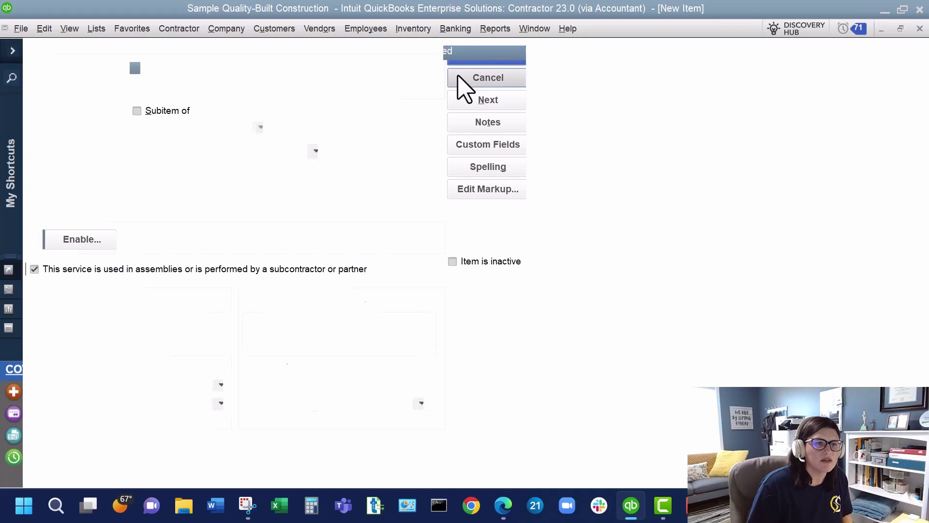
Open the Fixed Asset Item List, examine the form for a new fixed asset item, and cancel it.
click(96, 29)
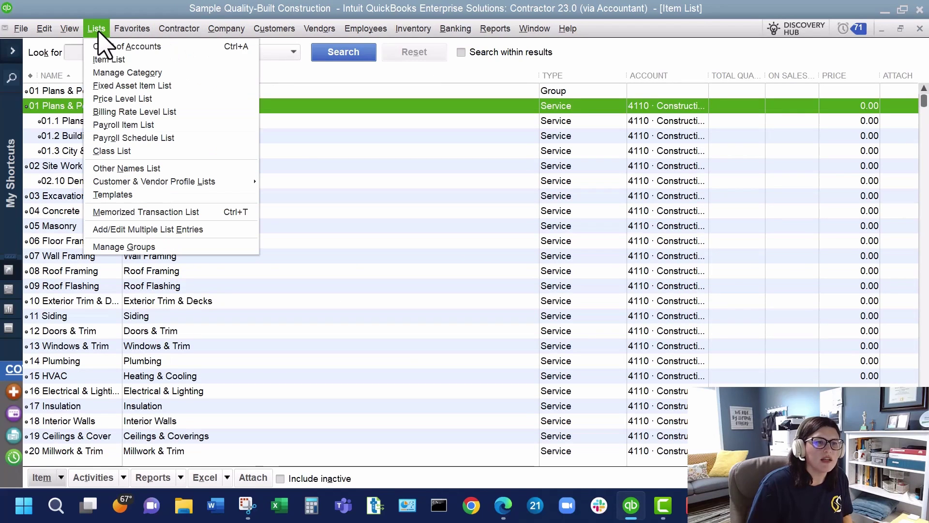
click(131, 87)
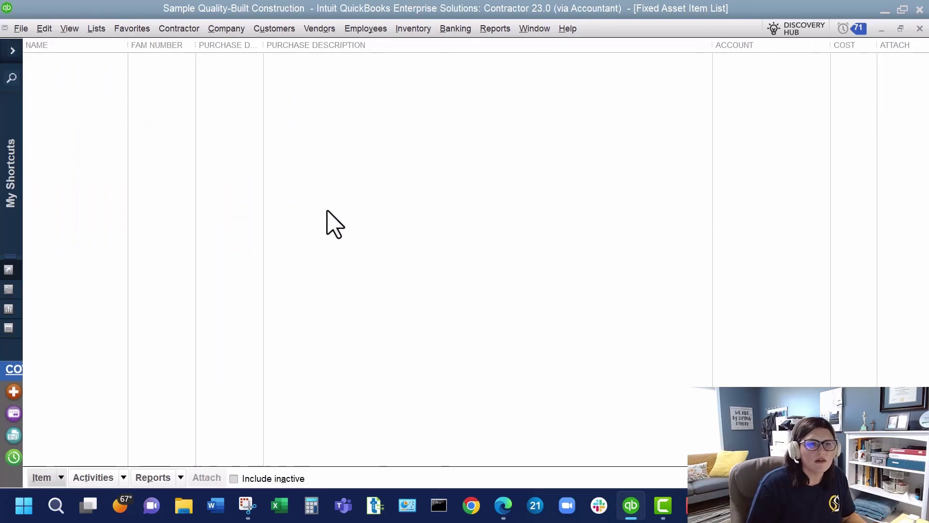
click(48, 477)
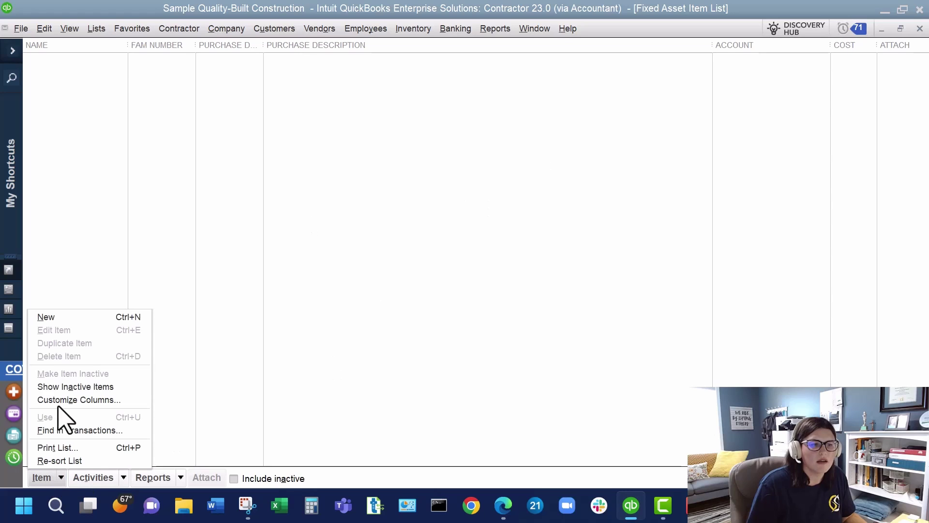
click(57, 317)
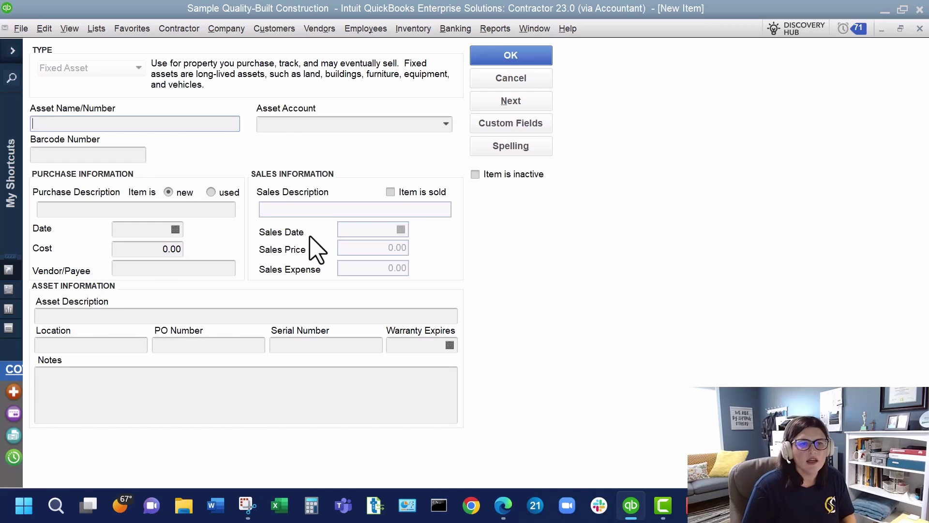
click(511, 79)
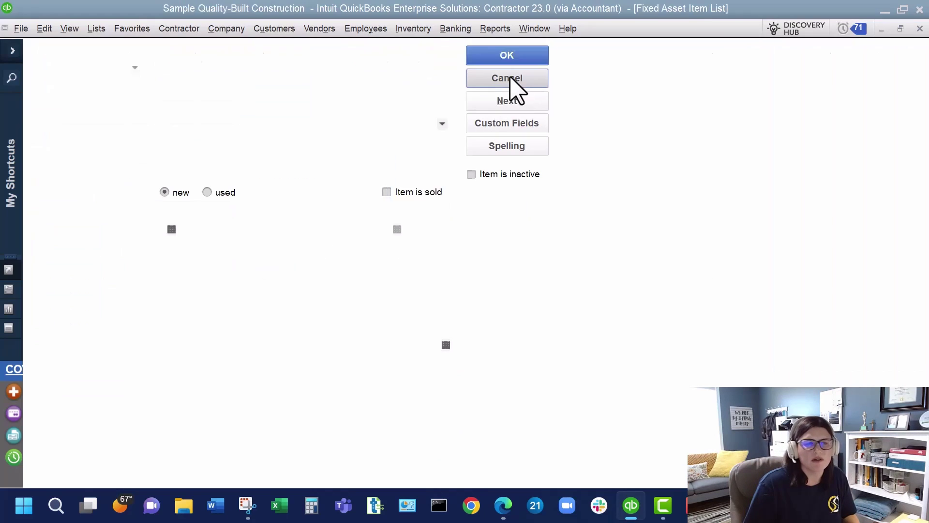
Open the Templates list, review the basic customization of the Copy 2 : Intuit Professional In invoice template, and cancel.
click(45, 29)
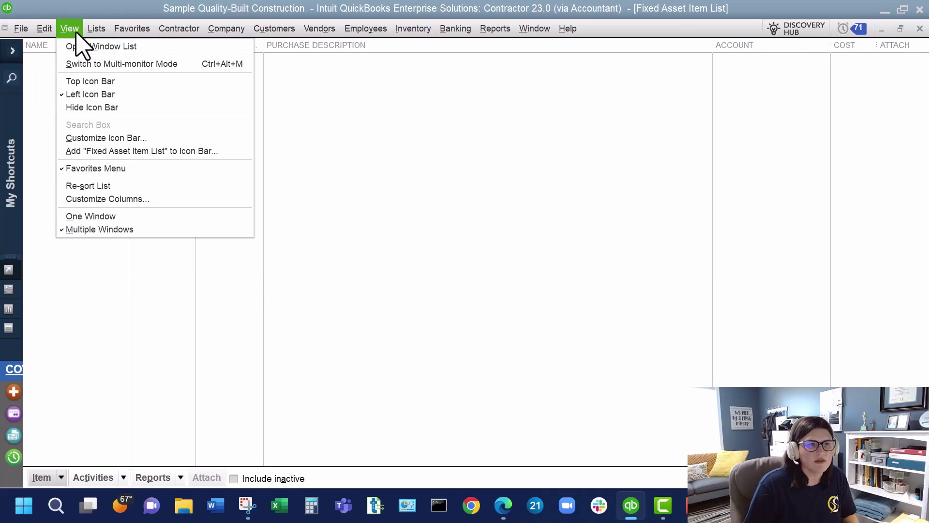
mouse_move(117, 31)
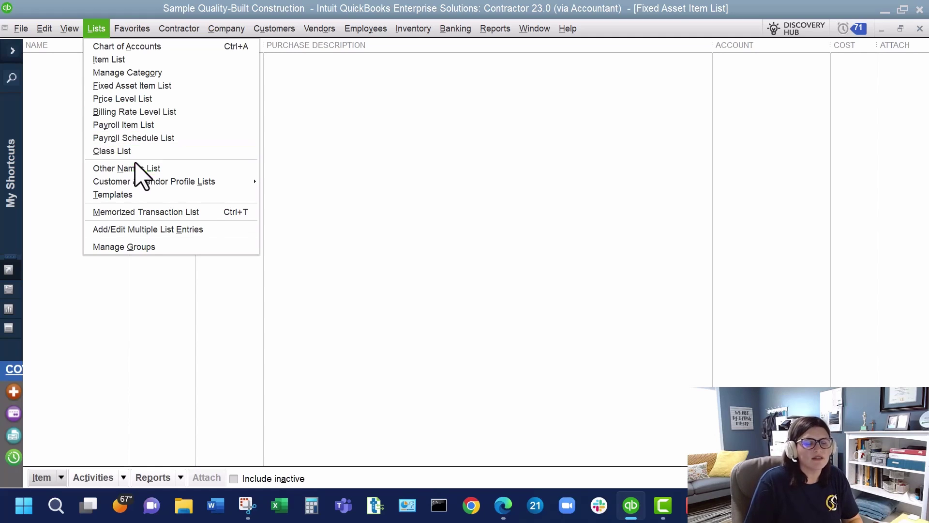
mouse_move(138, 182)
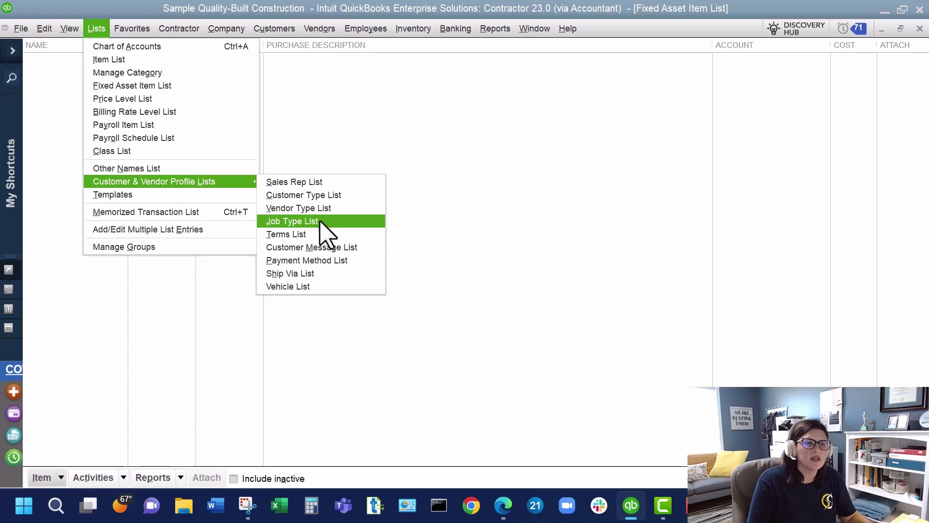
click(225, 196)
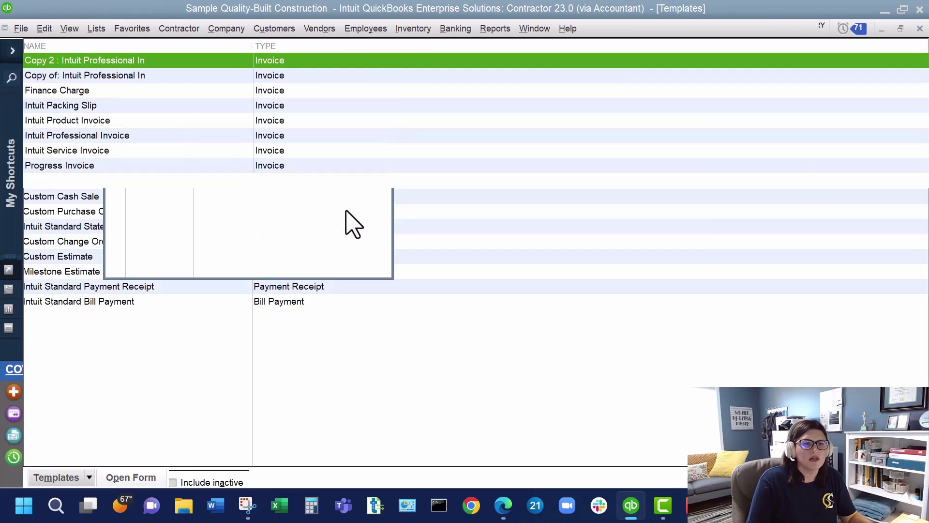
right_click(140, 62)
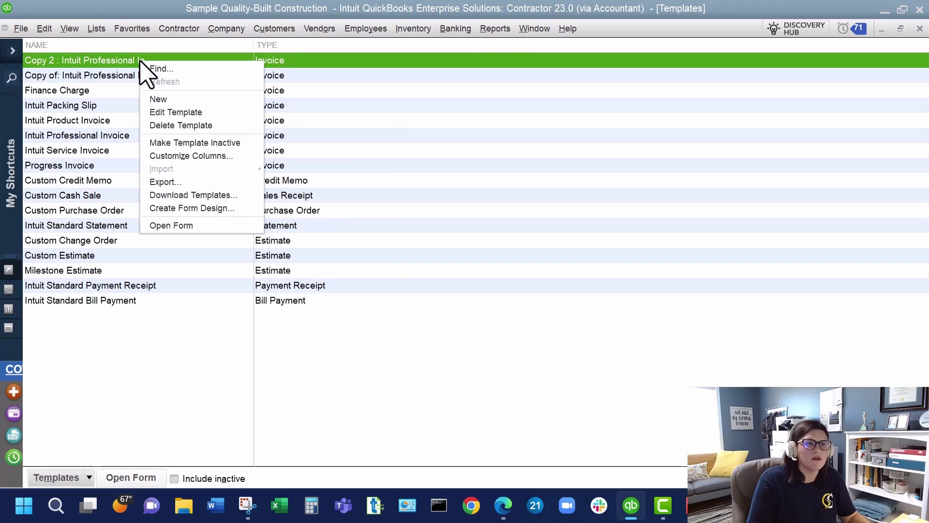
click(175, 112)
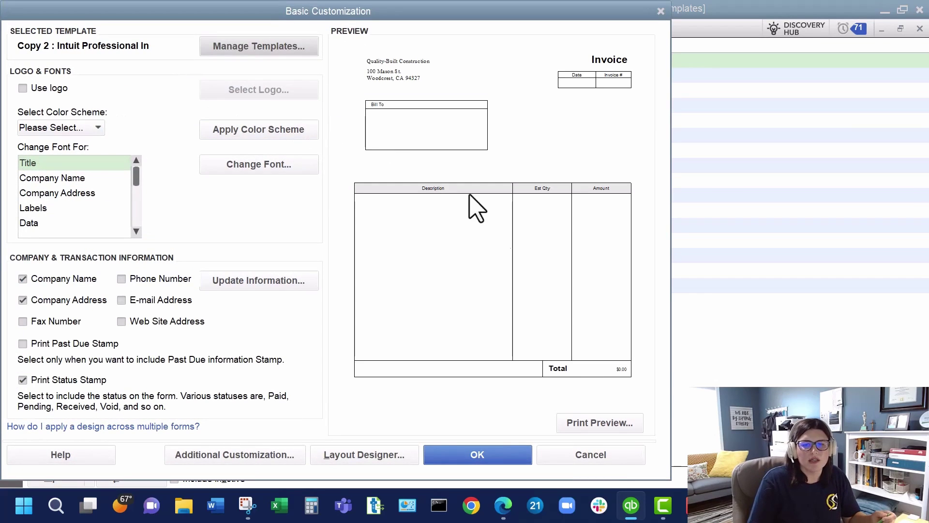
click(611, 457)
View the Memorized Transaction List and open the Add/Edit Multiple List Entries window.
click(95, 29)
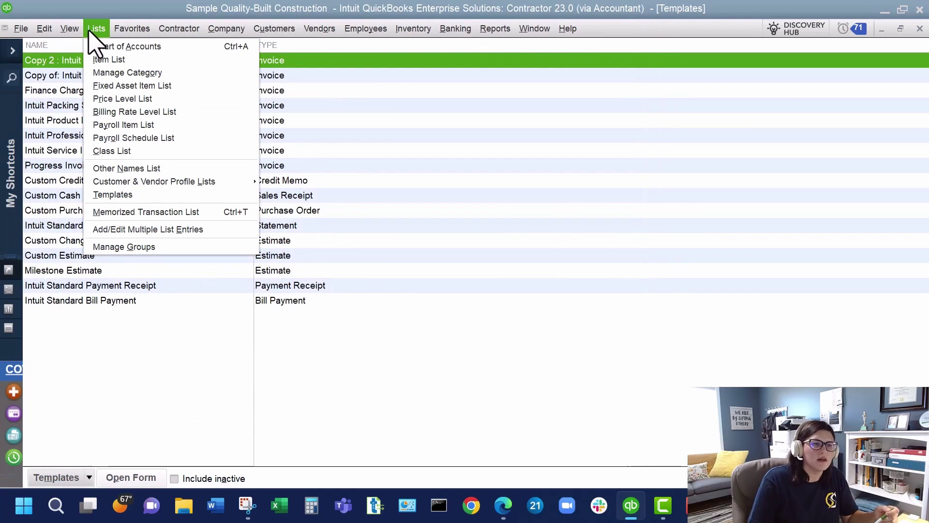
click(161, 216)
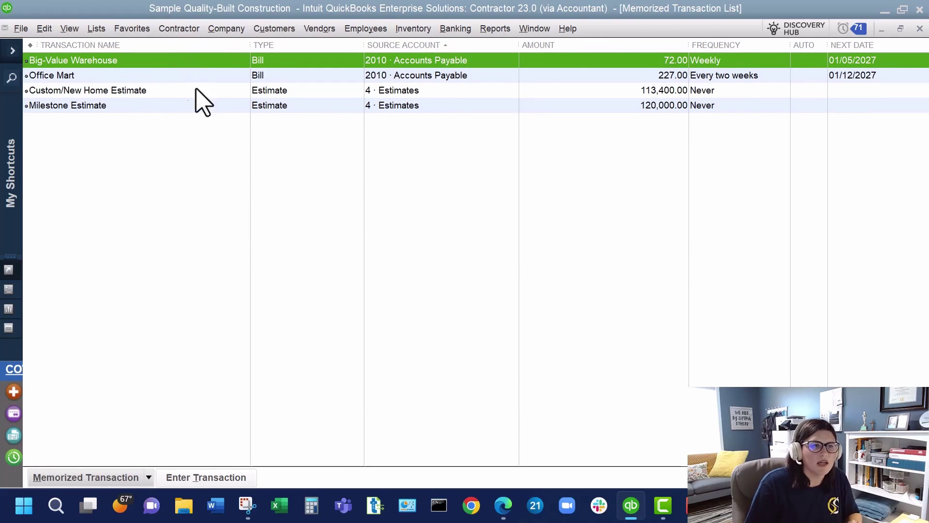
click(97, 29)
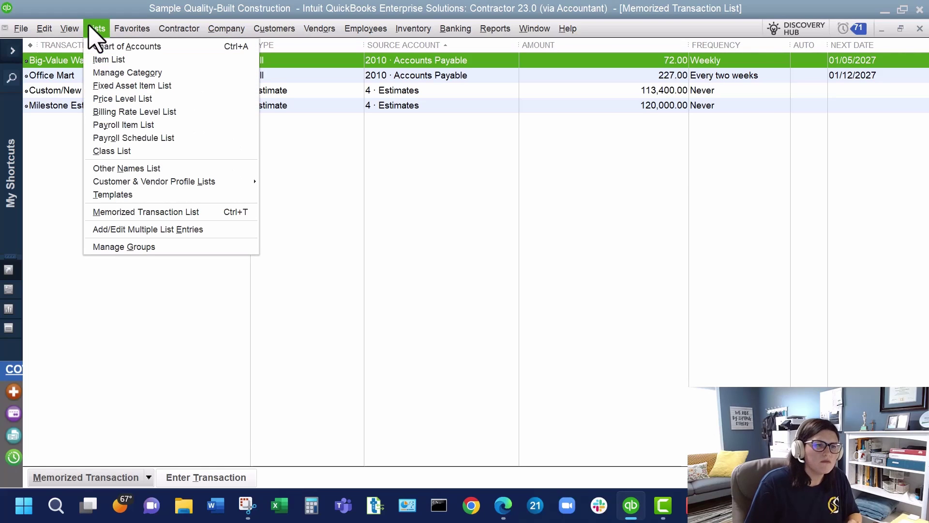
click(158, 229)
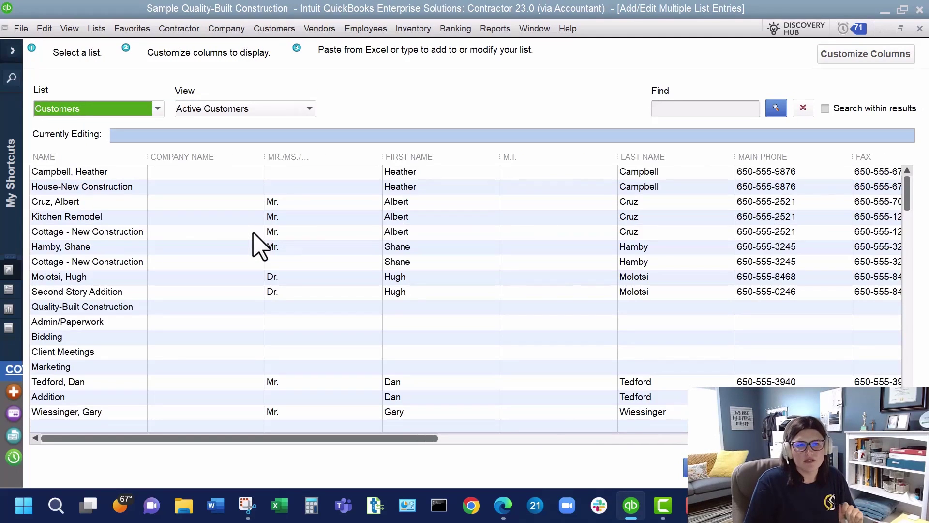
Switch the multiple-entry list from Customers to Vendor Items and examine the test item's lead time field.
click(106, 172)
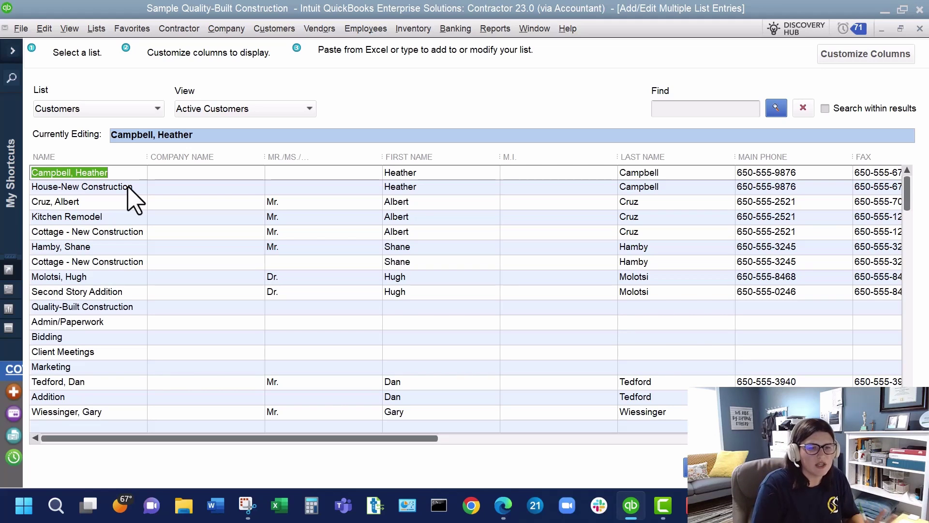
click(122, 108)
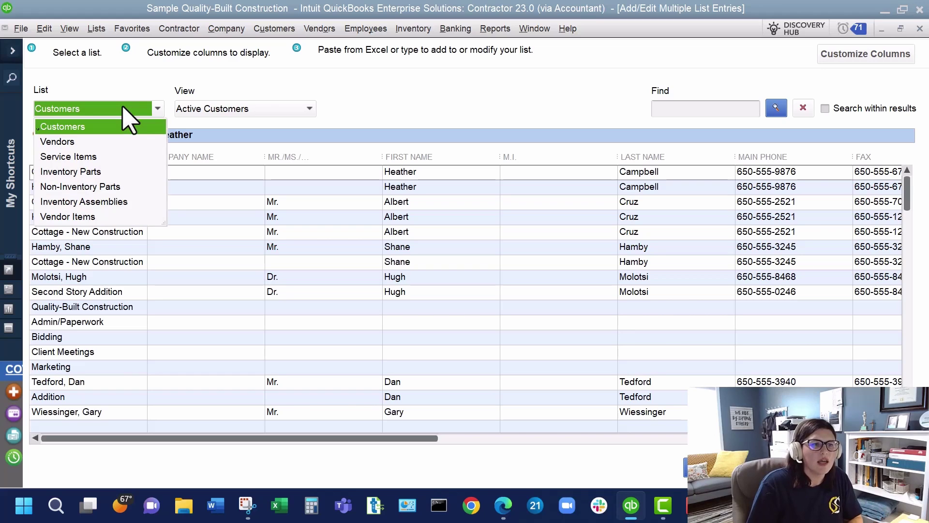
click(127, 218)
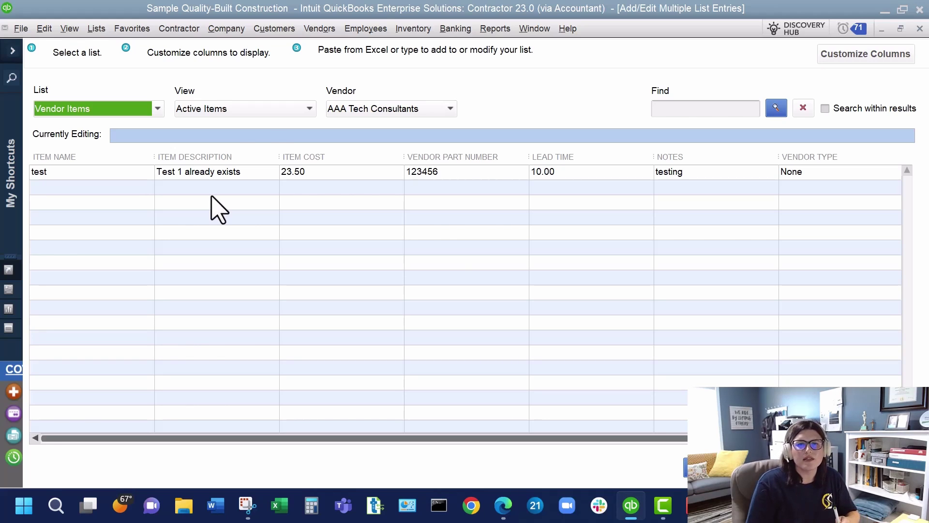
click(574, 175)
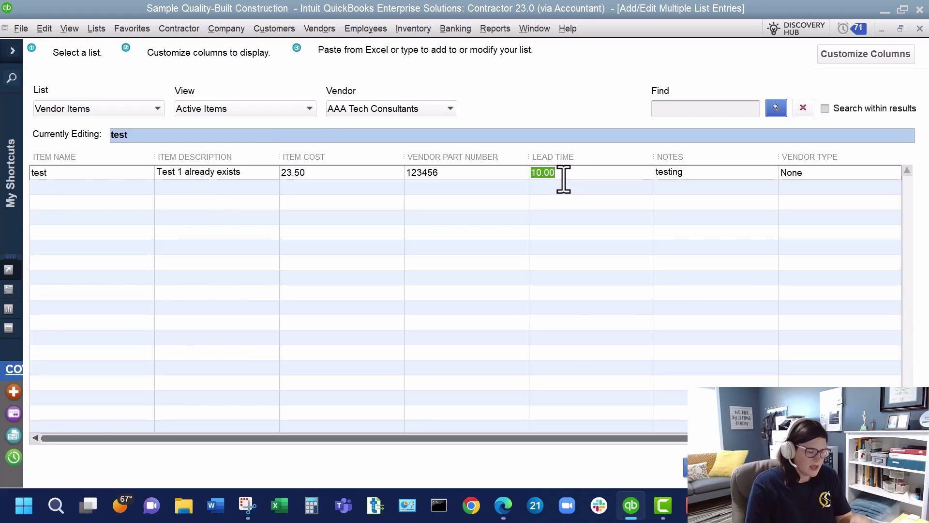
click(560, 180)
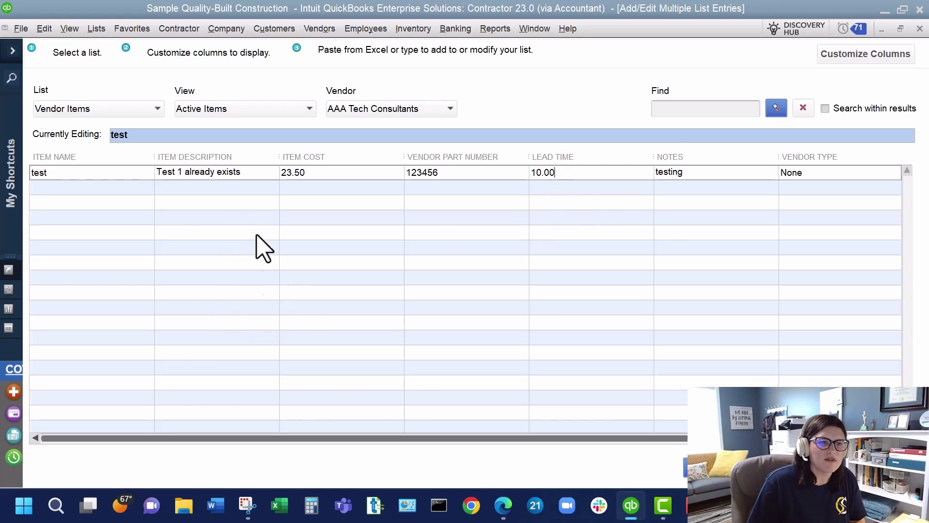
click(97, 115)
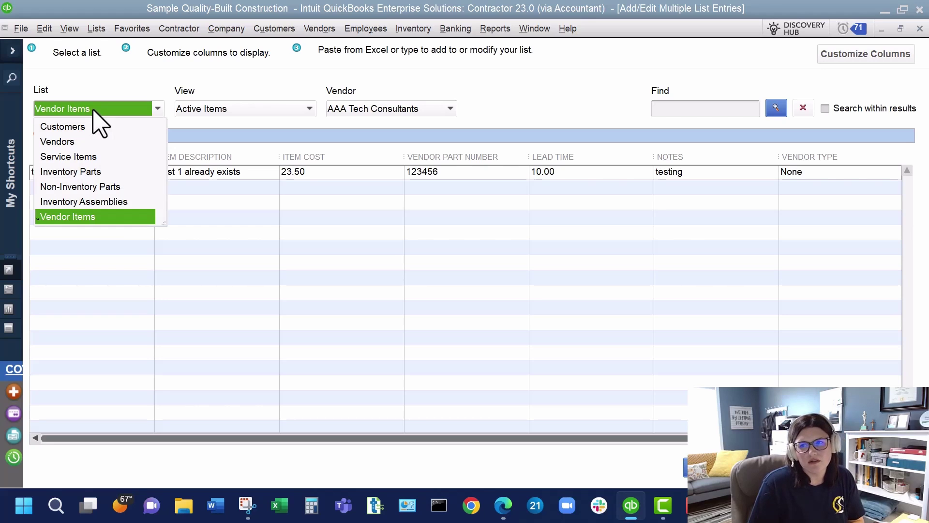
click(95, 111)
Open the Manage Groups window, view the option for creating a customer group, and close the window.
click(70, 29)
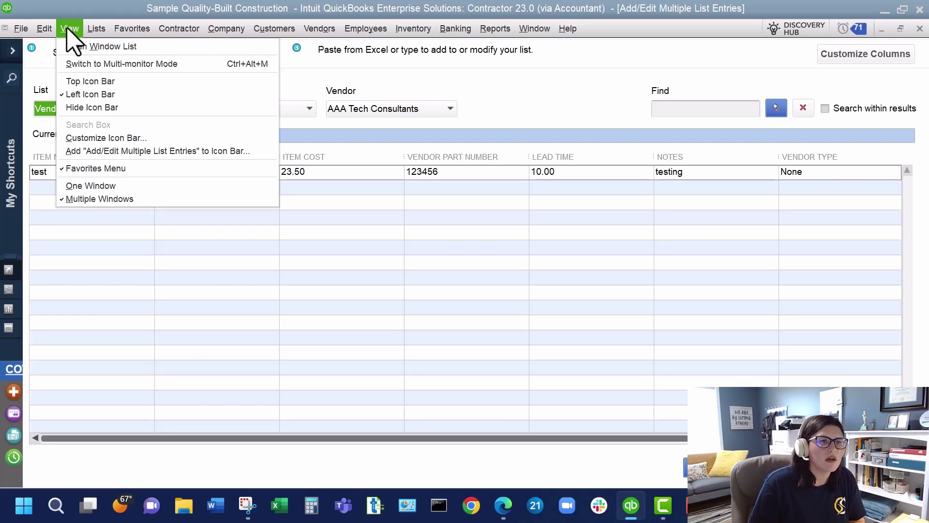
mouse_move(97, 29)
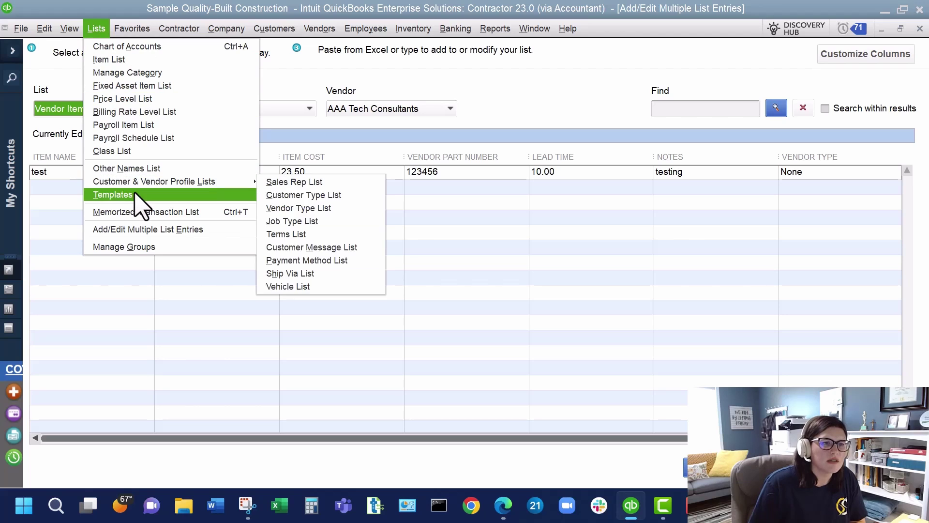
click(138, 247)
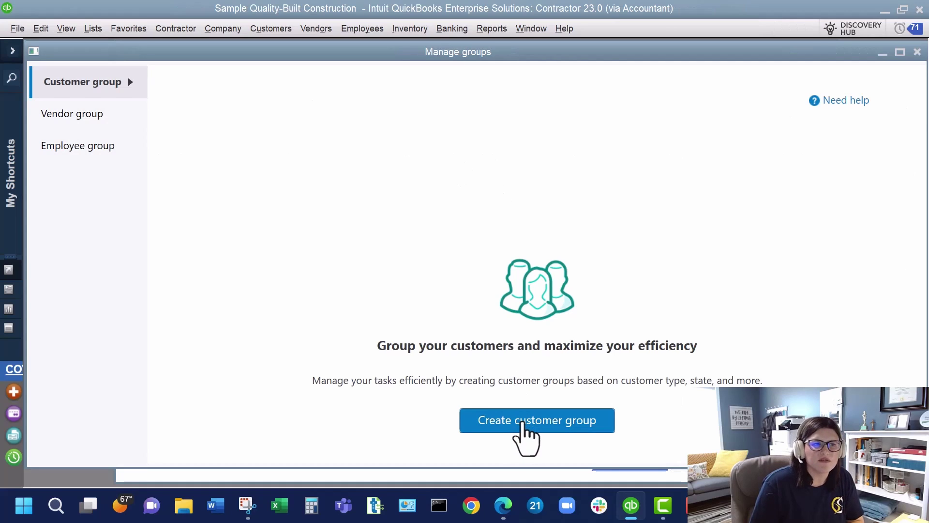
click(523, 423)
click(916, 52)
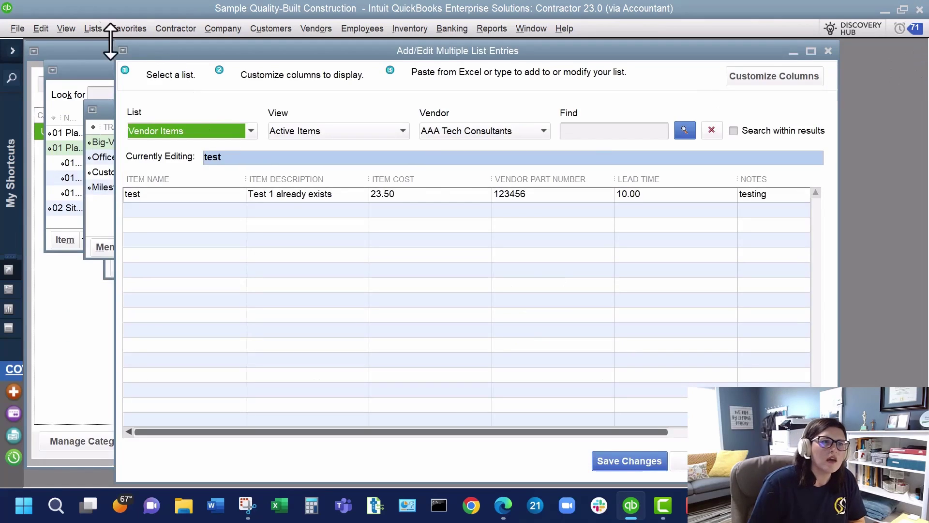
Open the Job Costing Center and maximize it to review job profitability and the job costing reports.
click(66, 28)
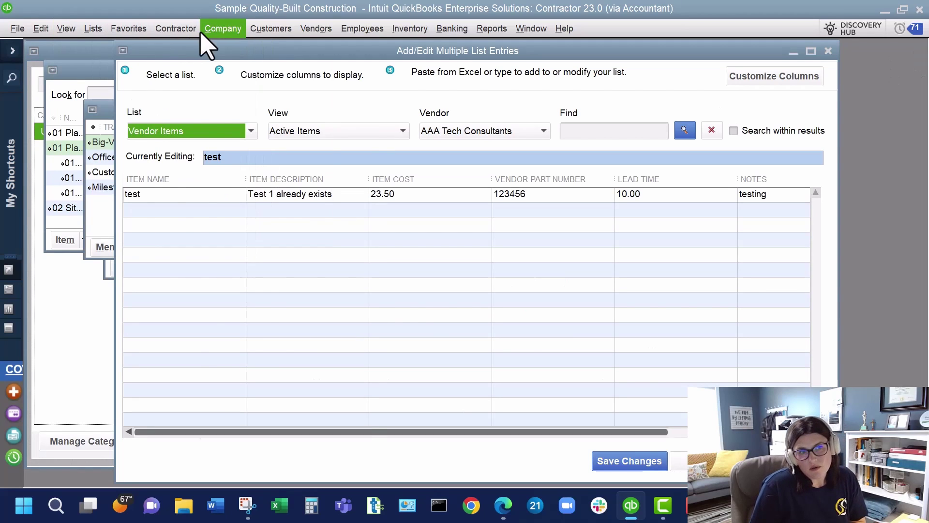
mouse_move(185, 29)
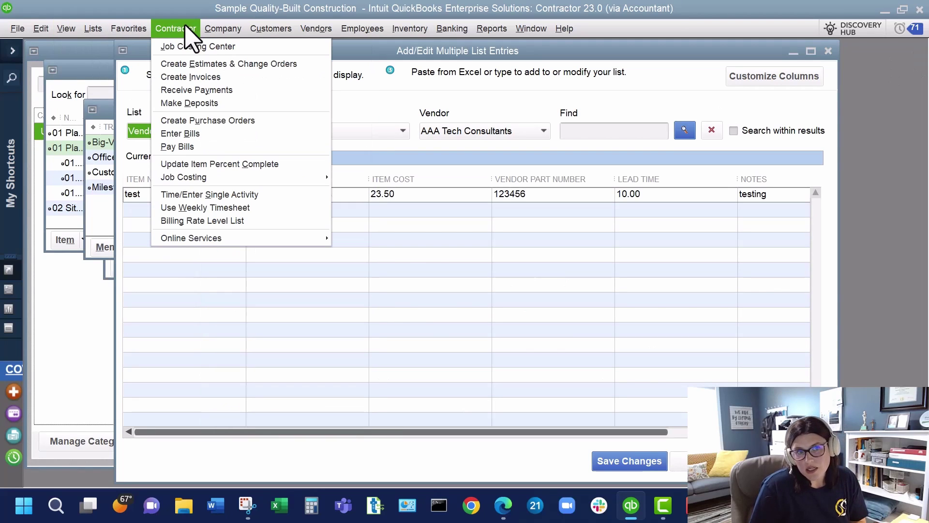
click(174, 50)
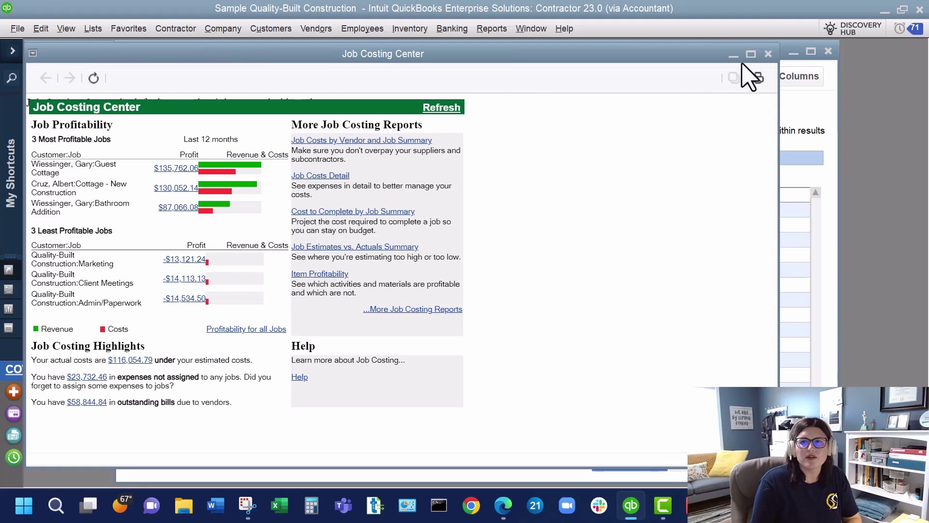
click(752, 54)
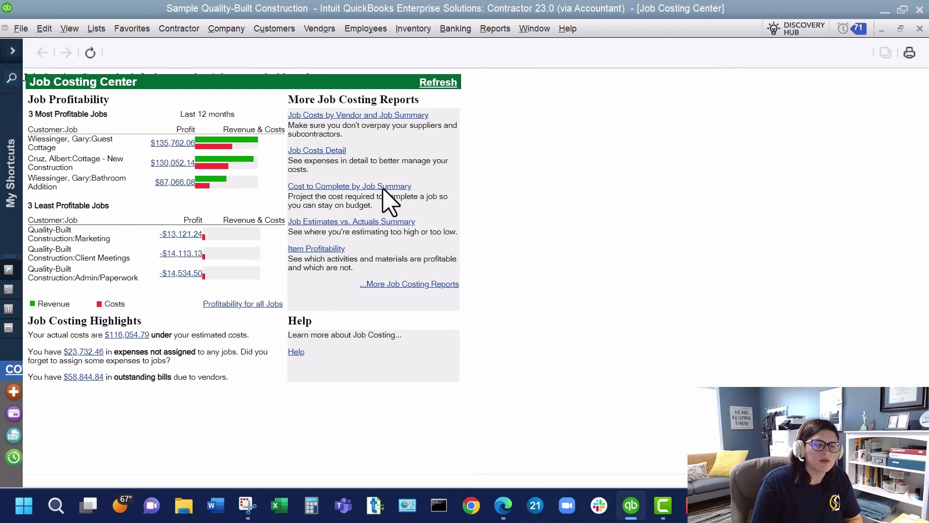
Open a blank estimate form and select its first item line.
click(180, 29)
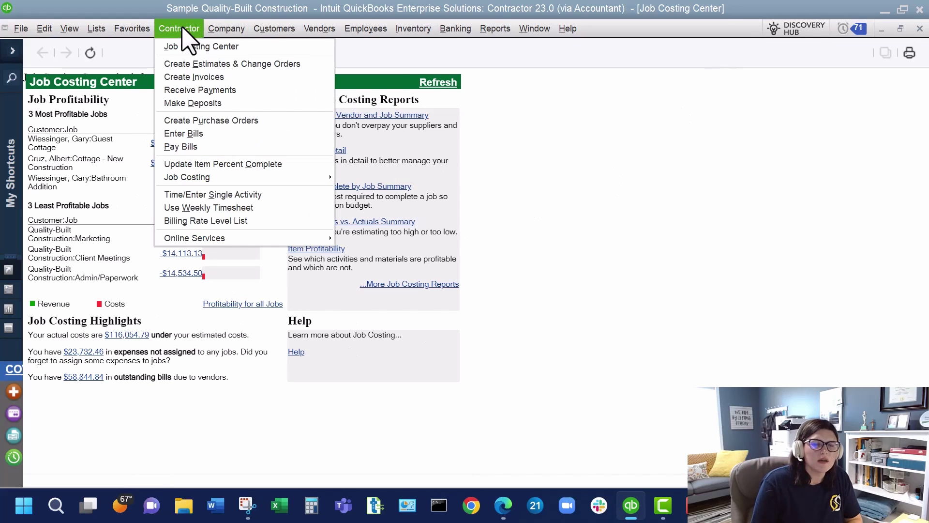
click(189, 67)
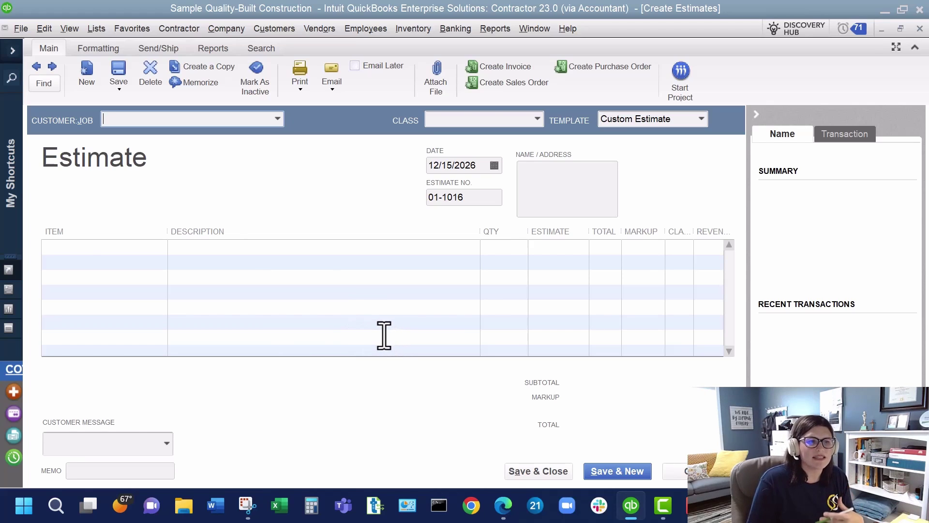
click(83, 250)
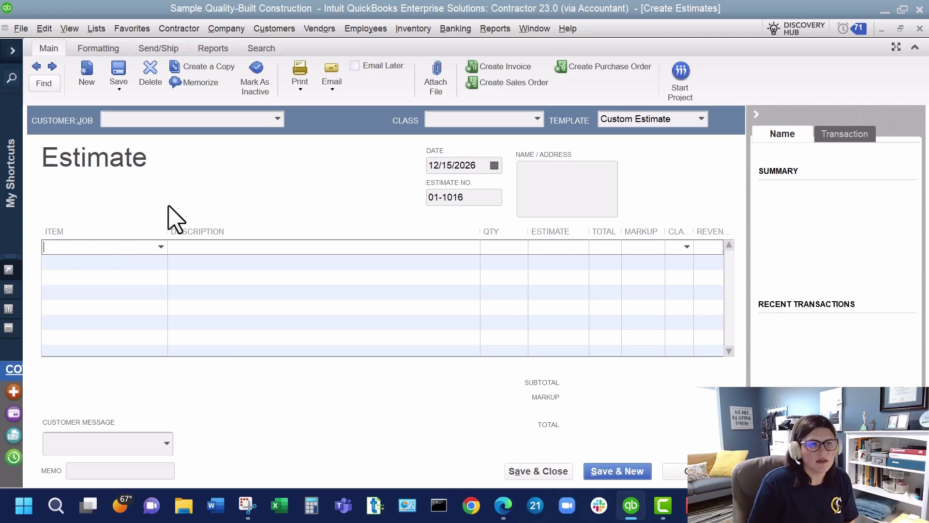
click(179, 29)
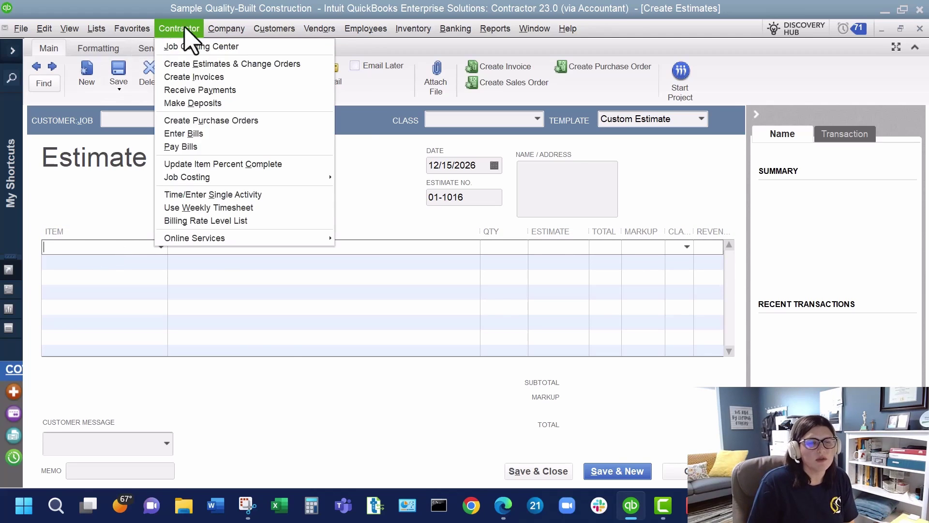
mouse_move(226, 30)
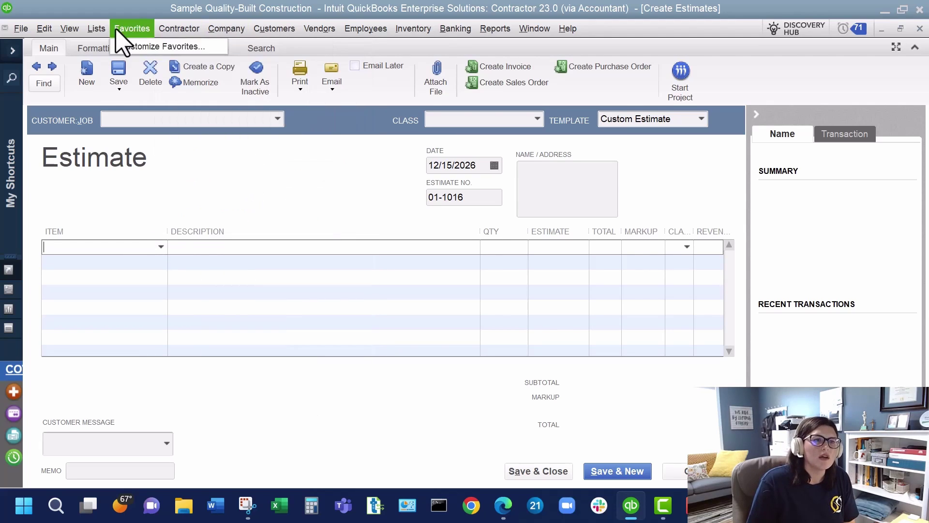
mouse_move(97, 30)
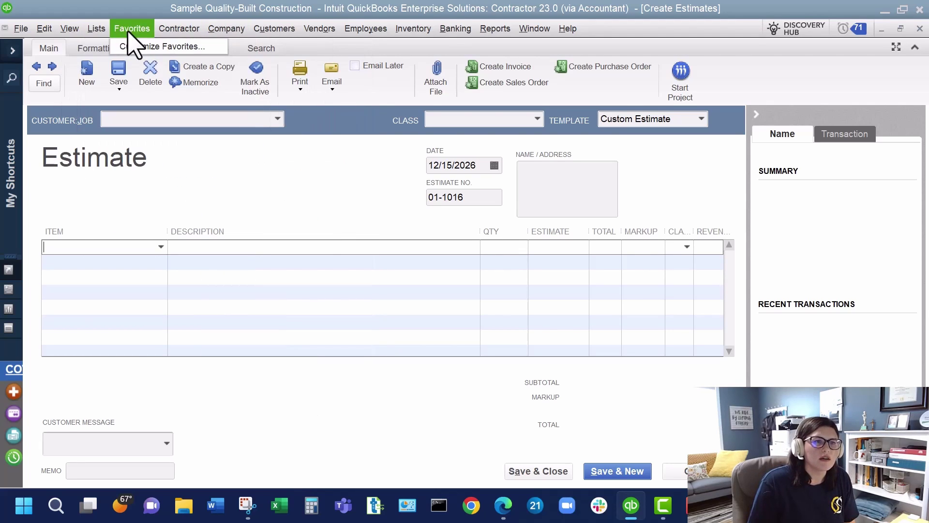
View the contractor commands, and compare the name and transaction summaries beside the blank estimate.
mouse_move(179, 29)
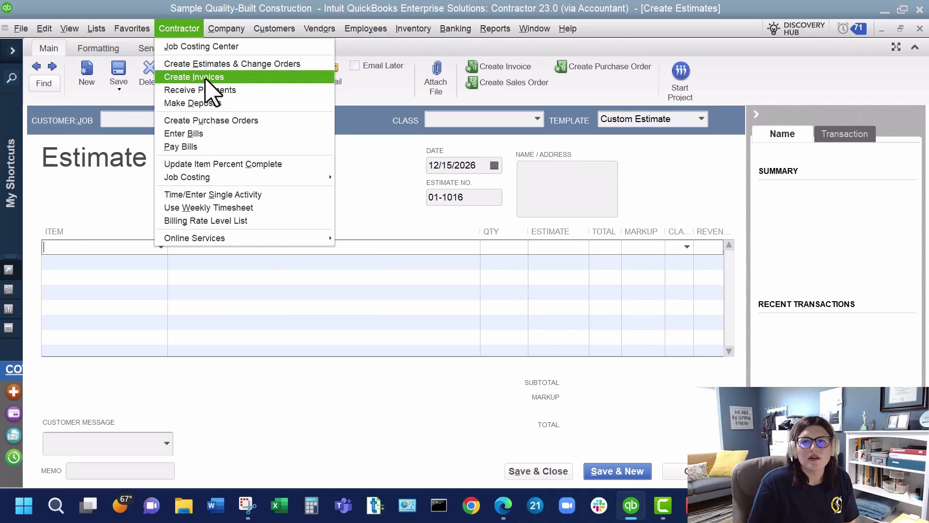
click(344, 175)
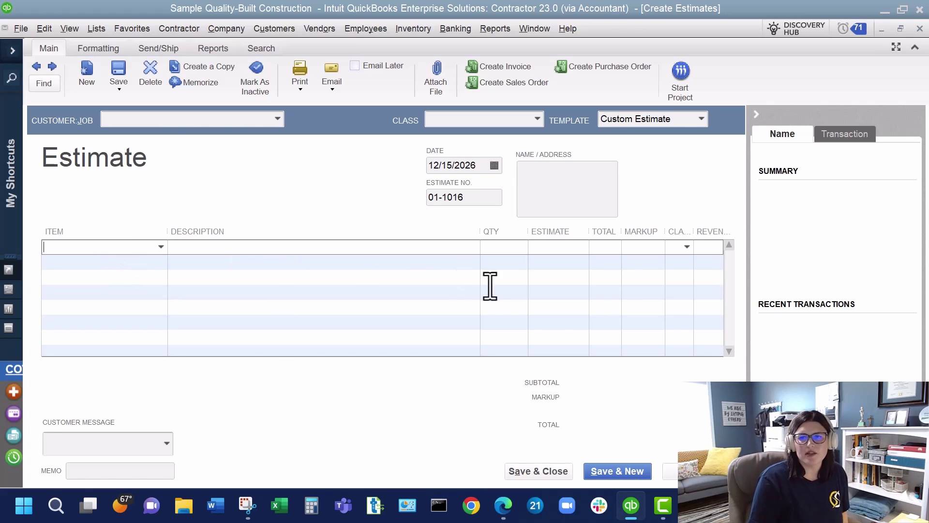
click(855, 132)
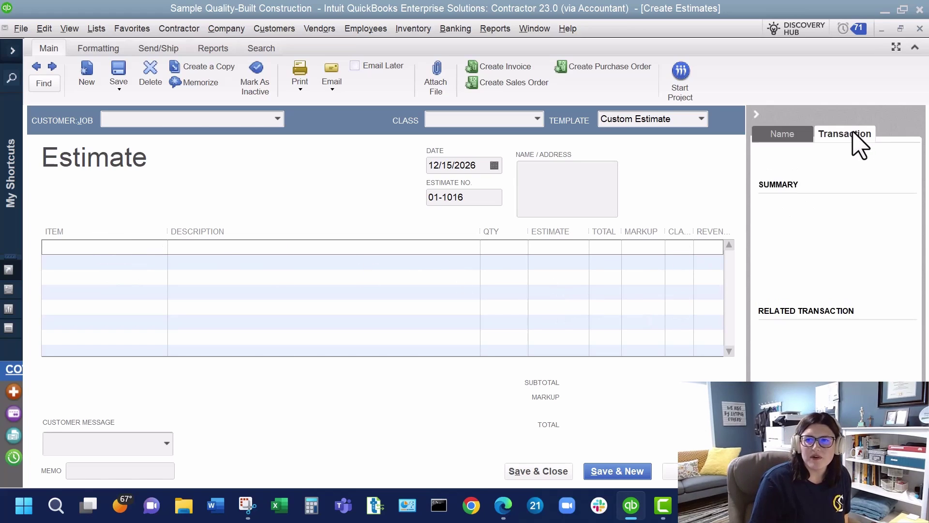
click(784, 135)
click(843, 132)
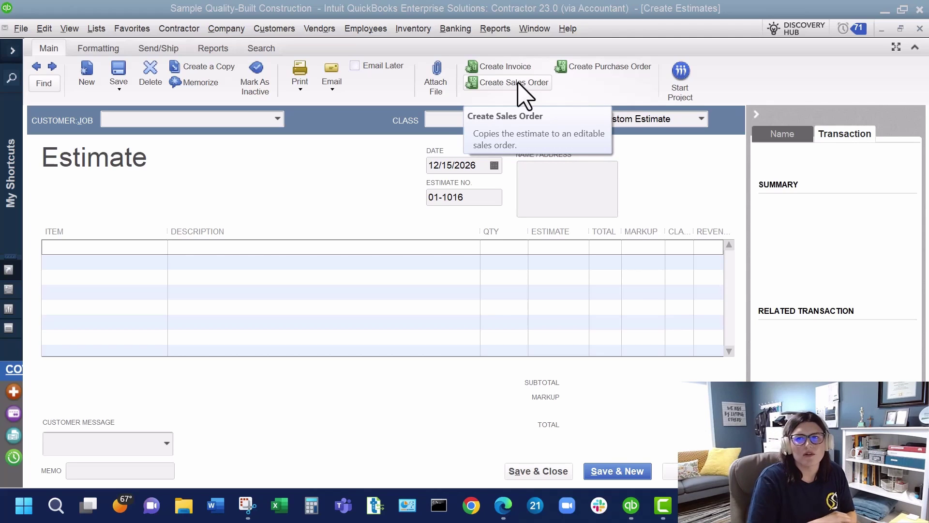
Examine the estimate form's formatting, sending, reporting and search tools, and return to its main commands.
click(110, 49)
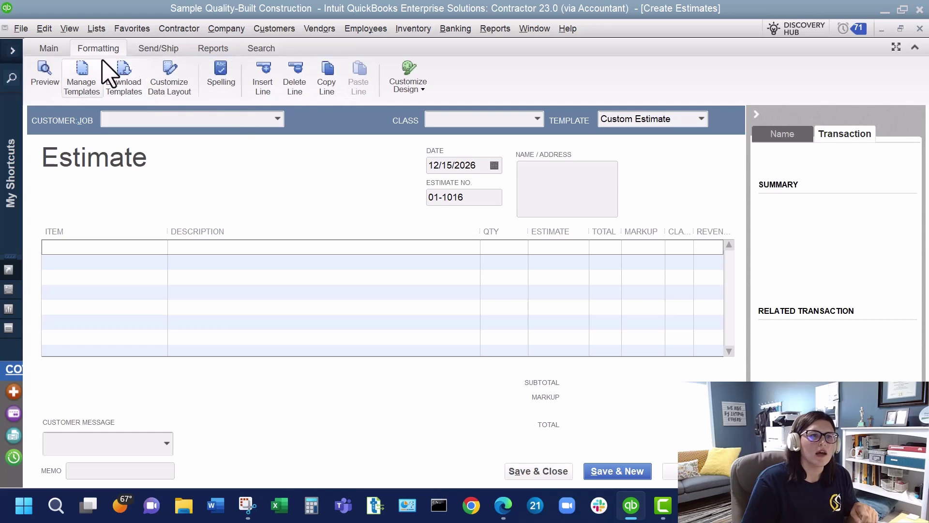
click(165, 47)
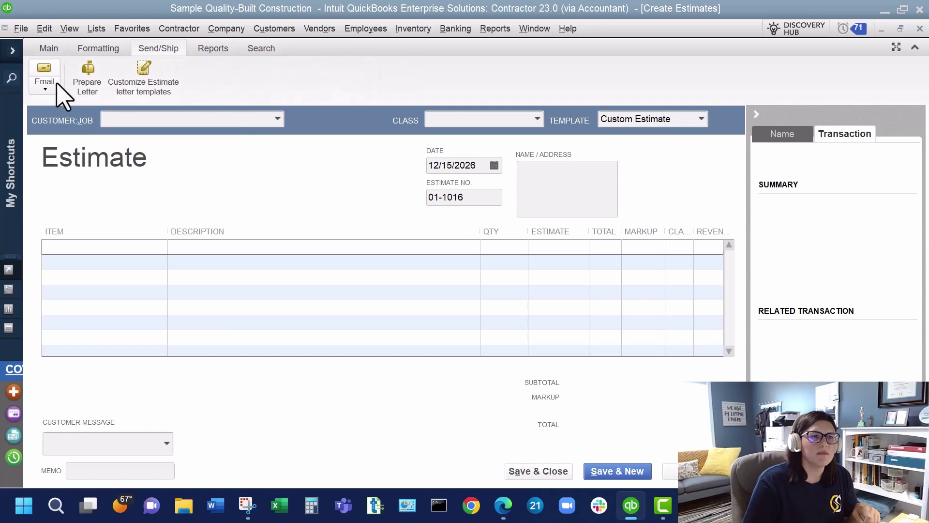
click(216, 53)
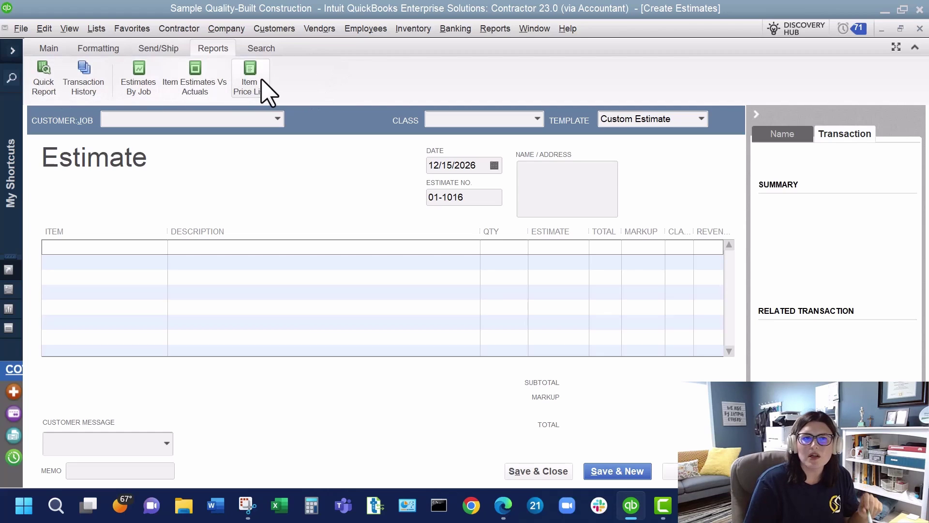
click(266, 52)
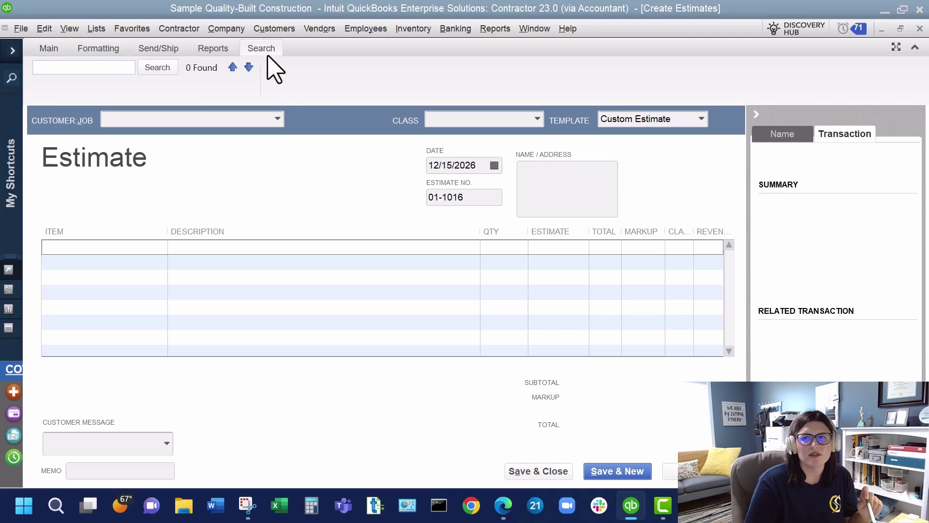
click(49, 48)
Open a blank sales order and examine its template choices, formatting options and available reports.
click(70, 29)
click(273, 30)
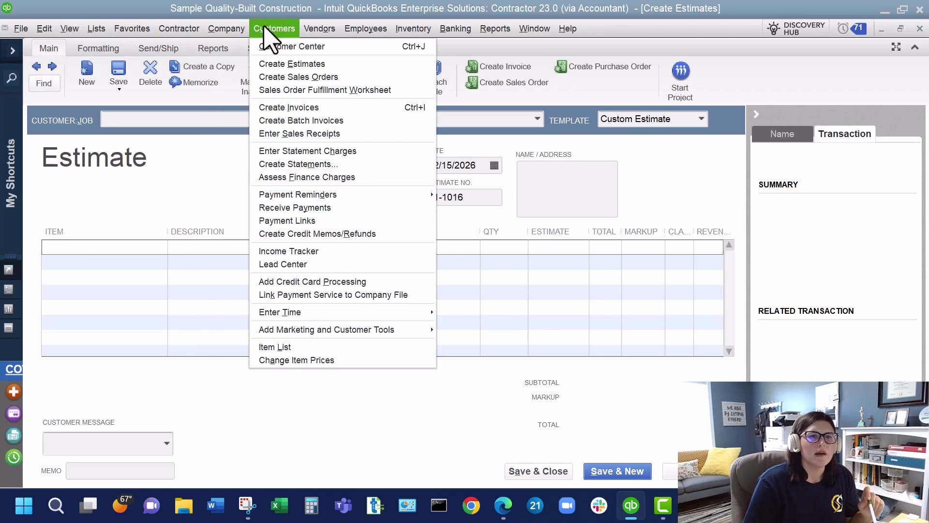
click(280, 78)
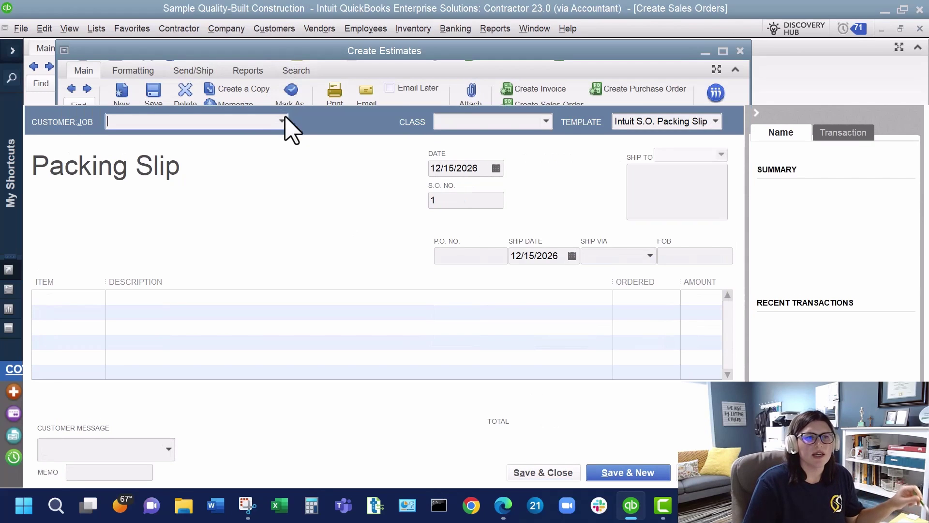
click(716, 127)
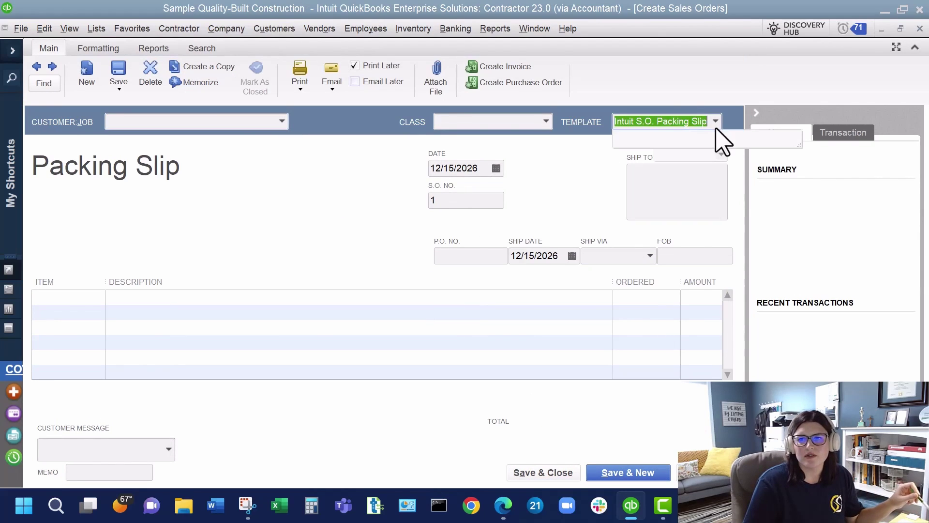
click(716, 126)
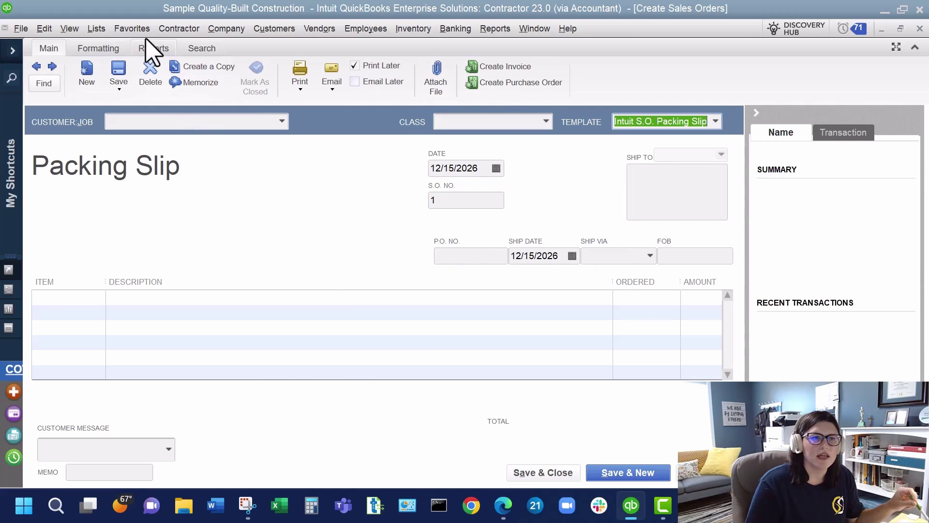
click(97, 47)
click(147, 50)
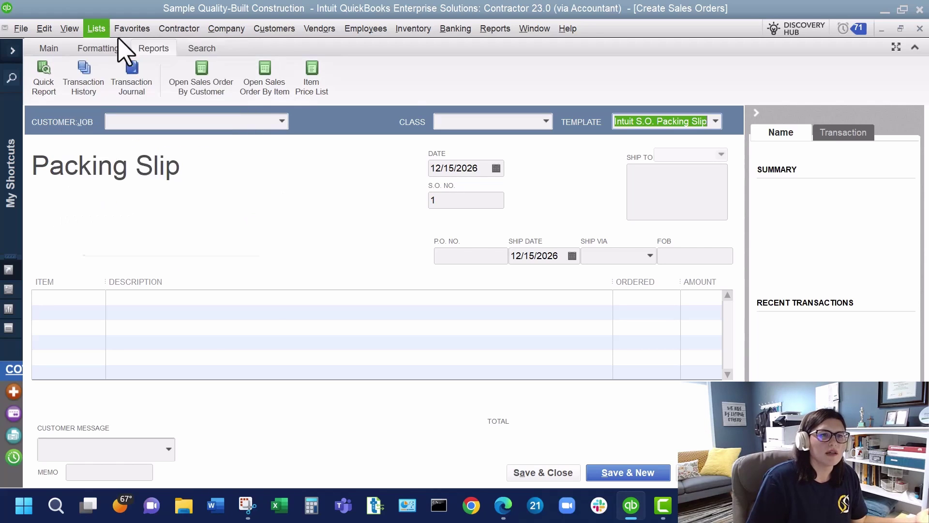
Open the Sales Order Fulfillment Worksheet to view its order selection, fulfillment quantities and print options.
click(286, 30)
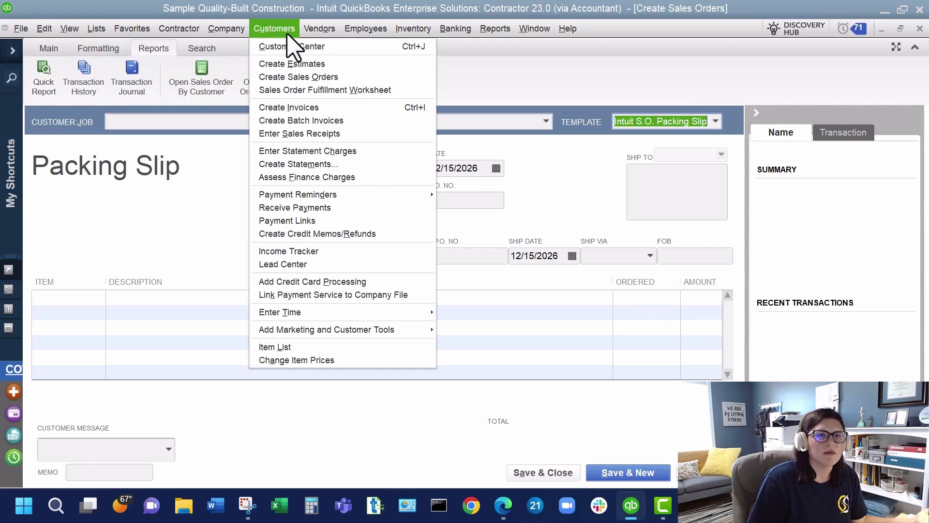
click(305, 92)
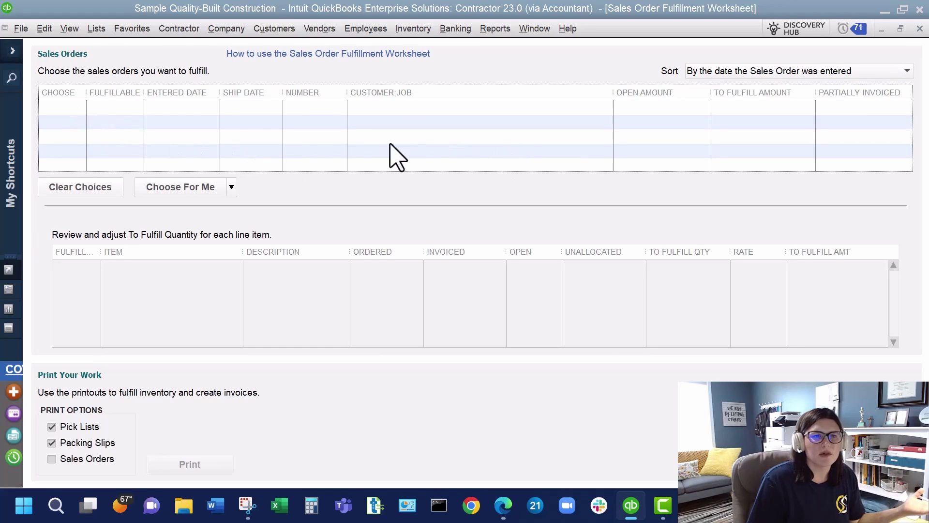
Open a blank invoice form and examine its options for adding time and costs, receiving payments and issuing refunds.
click(179, 29)
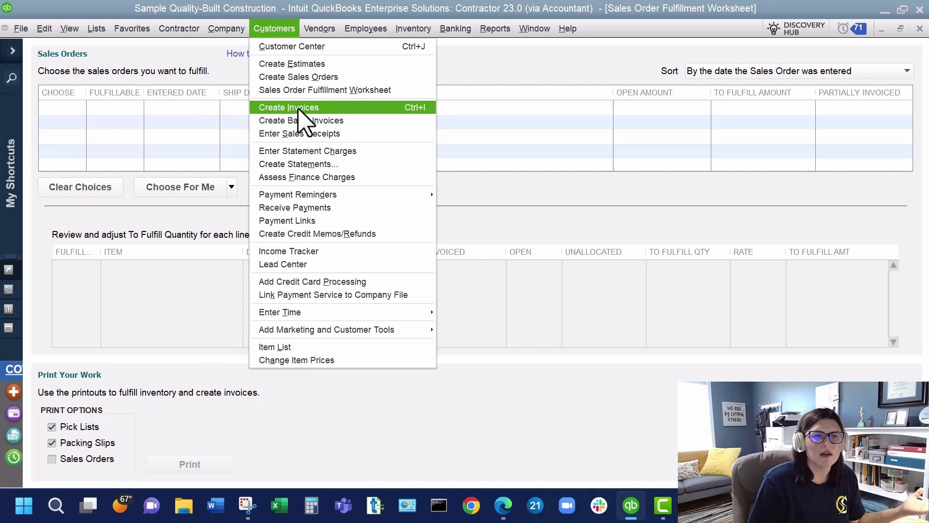
click(299, 108)
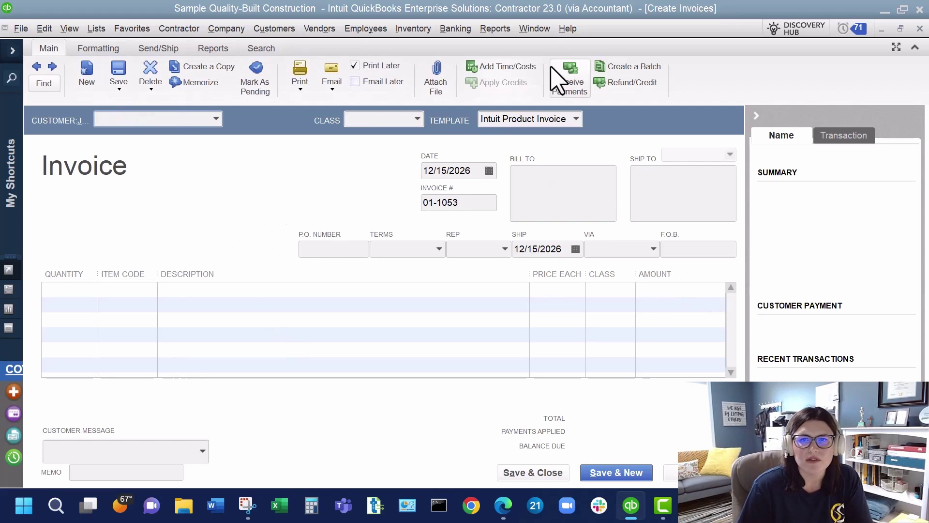
click(508, 68)
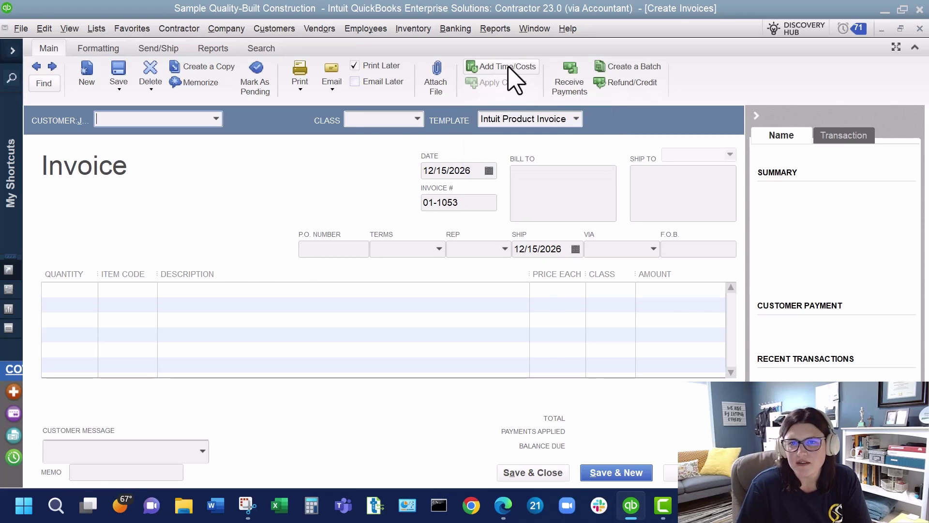
click(472, 154)
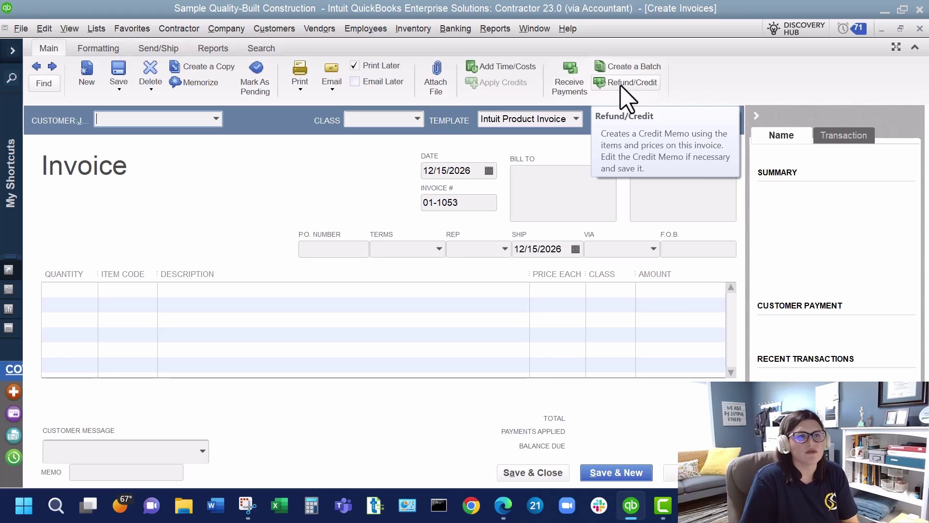
Review the available customer commands, including payment reminders and time entry, and view the vendor commands.
click(320, 28)
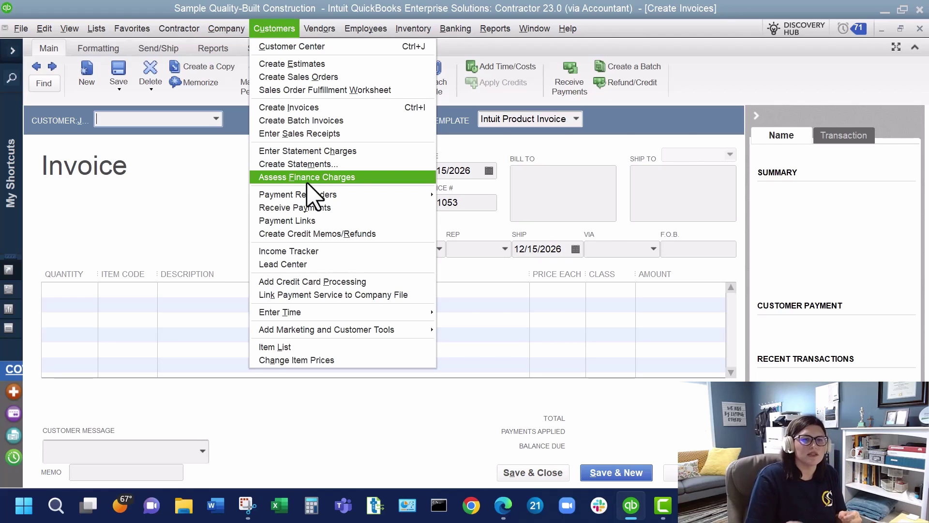
mouse_move(303, 195)
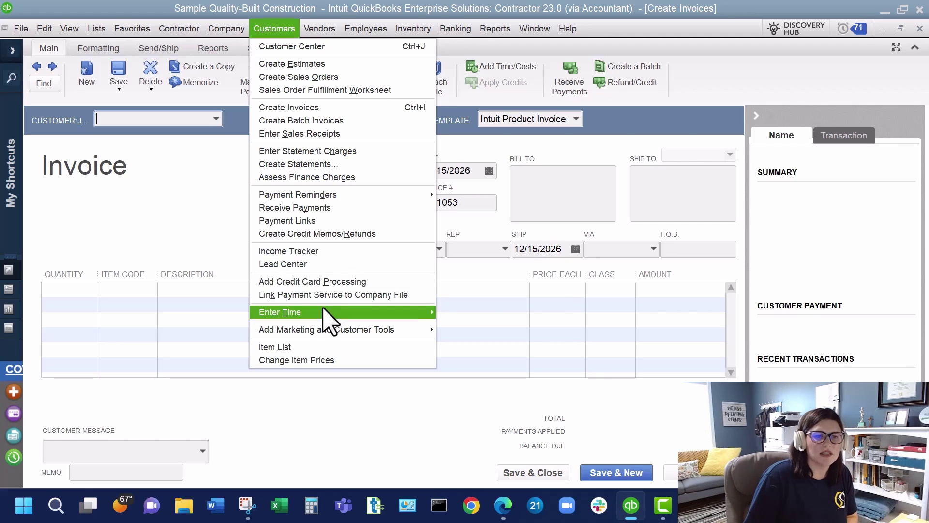
mouse_move(328, 316)
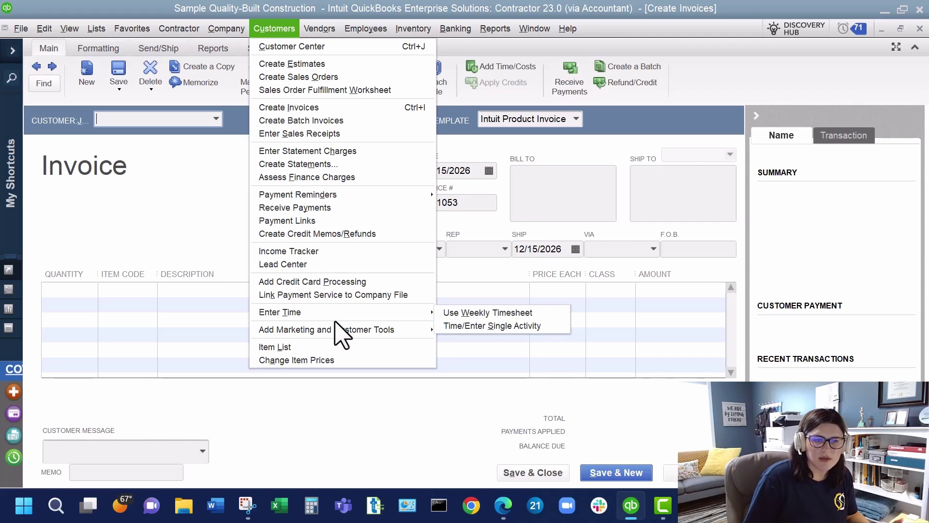
key(Escape)
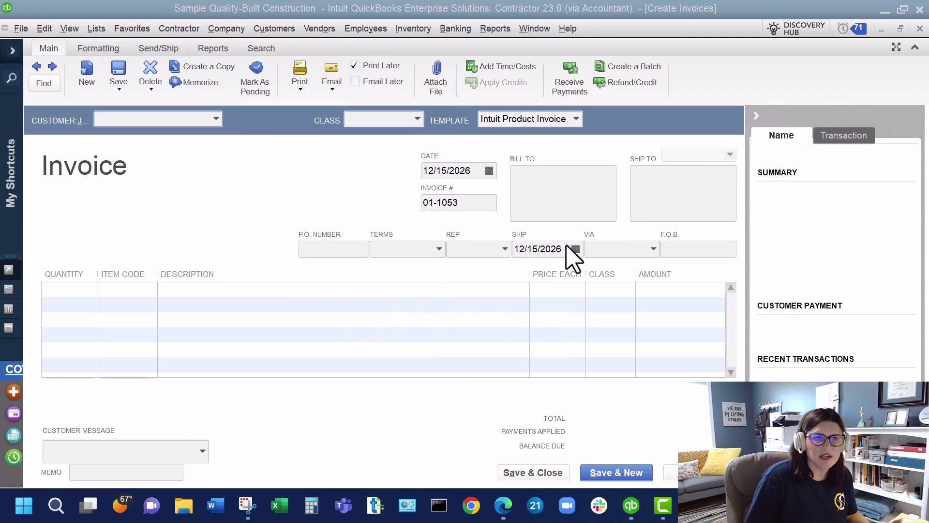
click(284, 30)
mouse_move(266, 318)
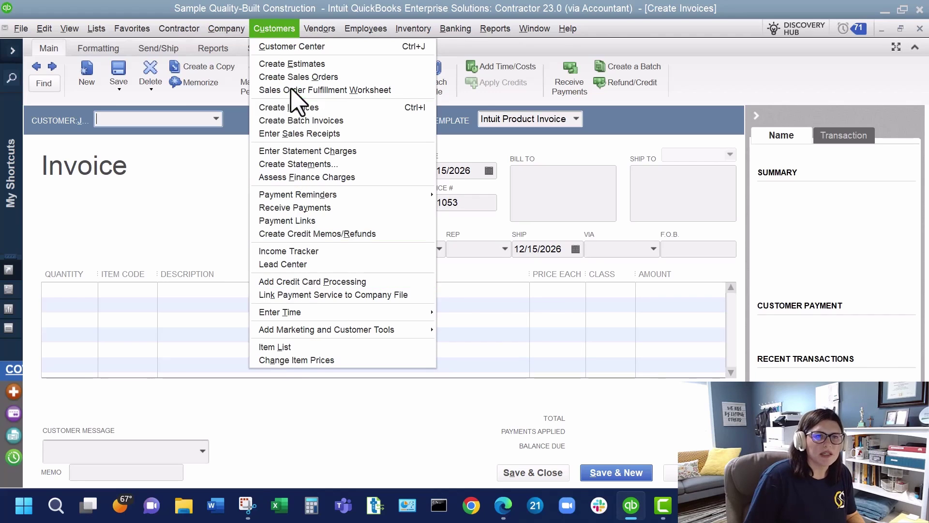
mouse_move(319, 28)
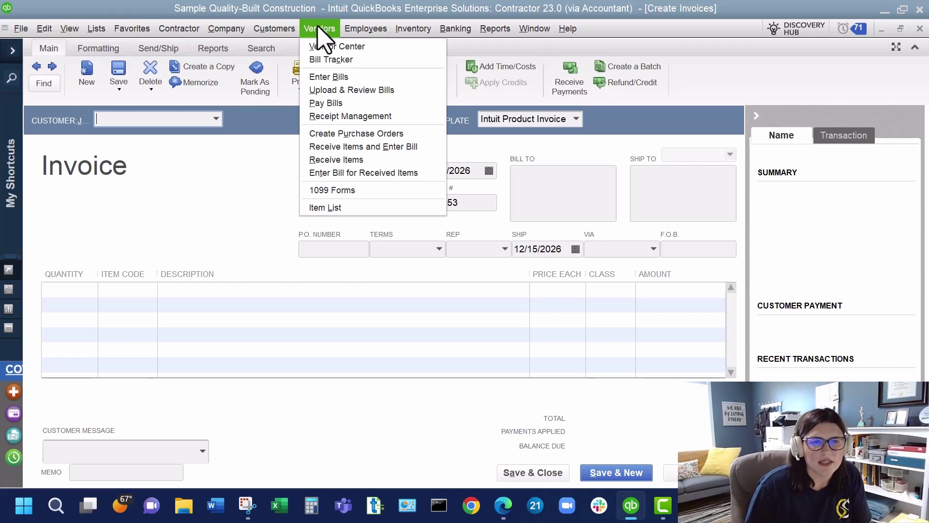
Open the Customer Center and open the House-New Construction job under the first customer for editing.
click(274, 28)
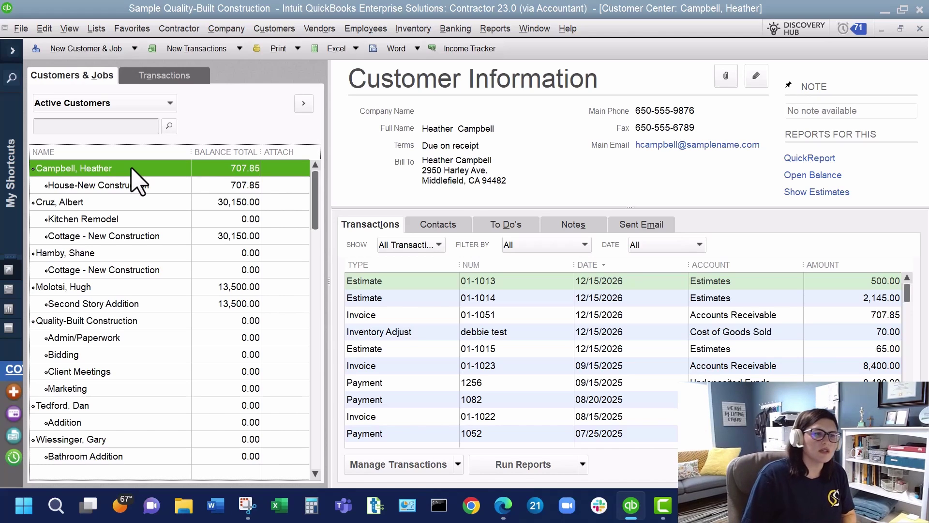
click(134, 185)
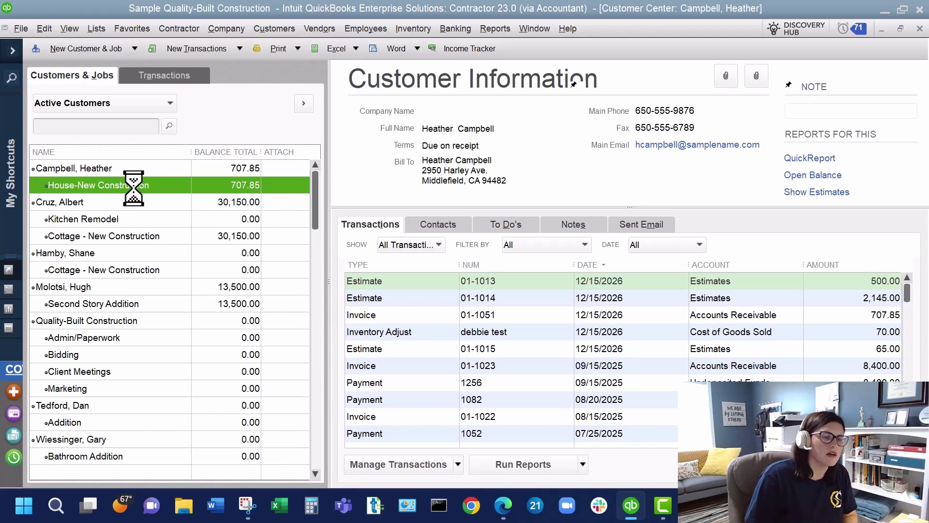
right_click(134, 185)
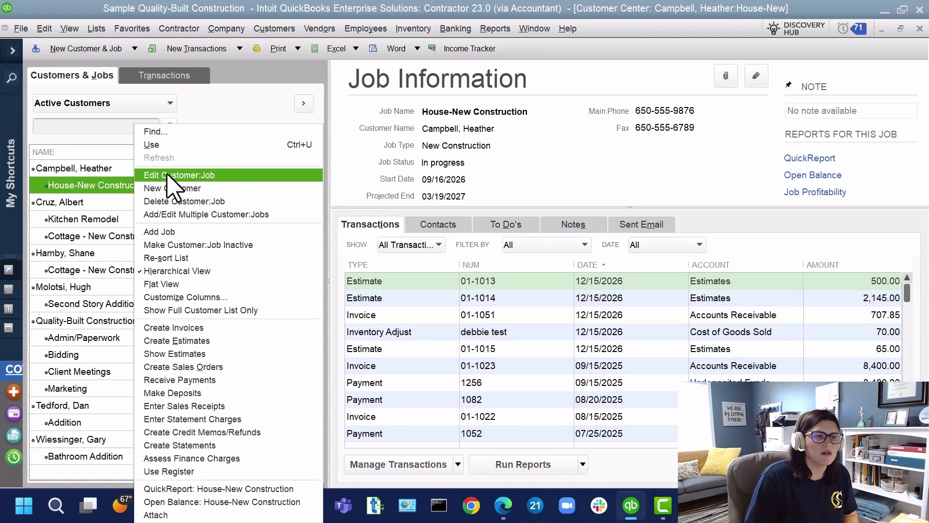
key(Escape)
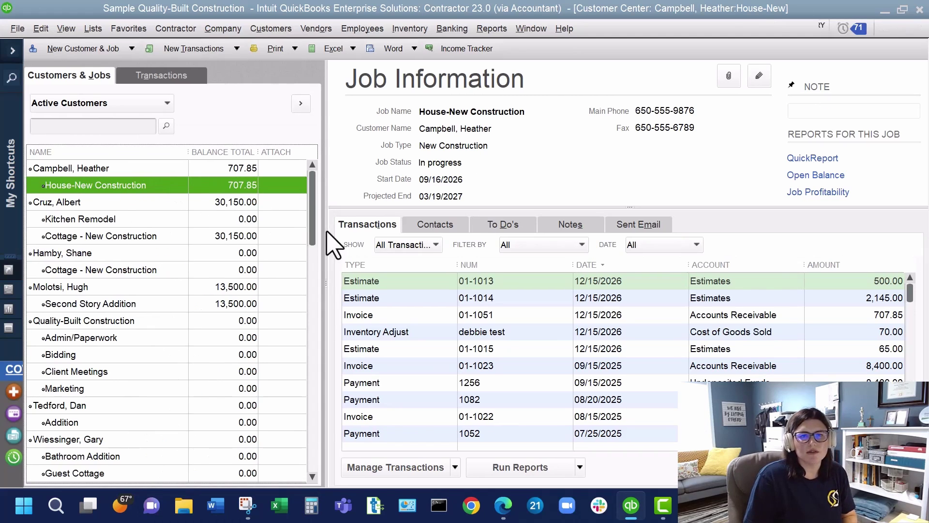
key(ctrl+e)
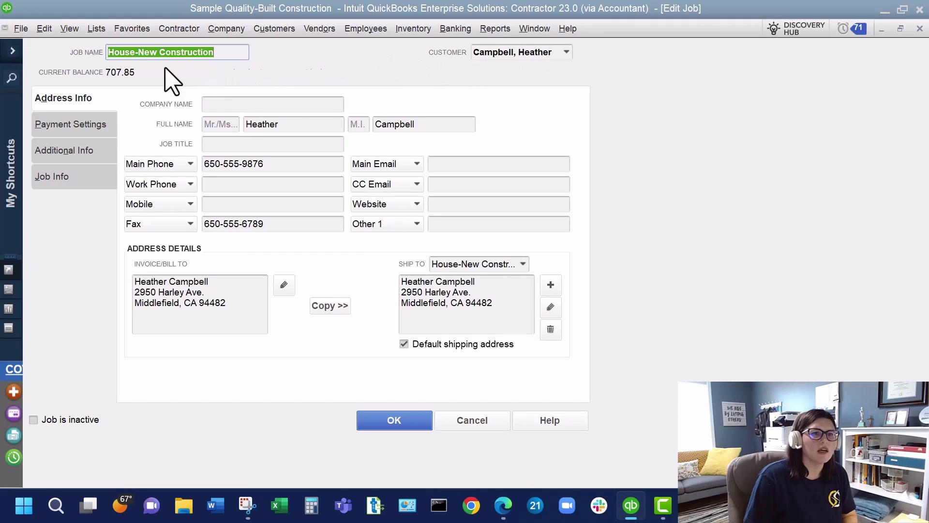
Inspect the House-New Construction job's name, payment settings, additional information, and job description, type, status and dates.
click(114, 52)
drag(224, 51, 104, 52)
click(114, 52)
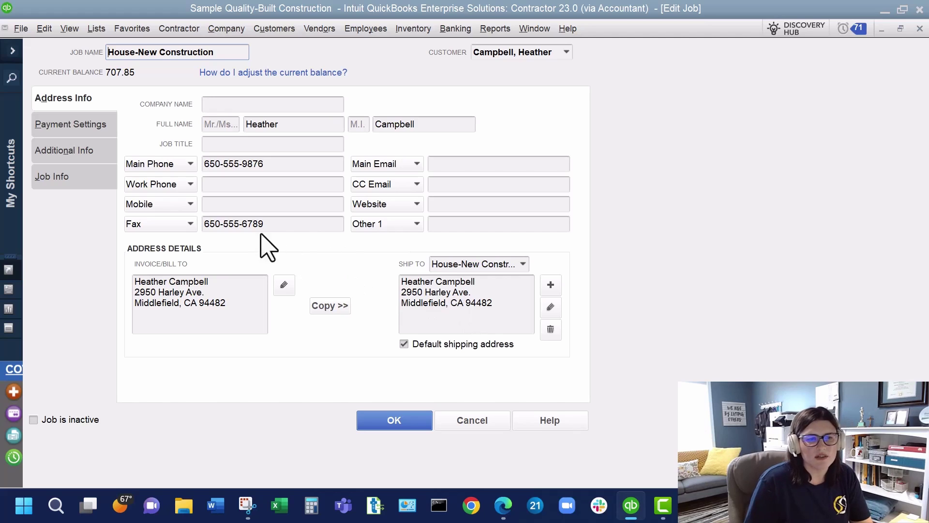
click(87, 127)
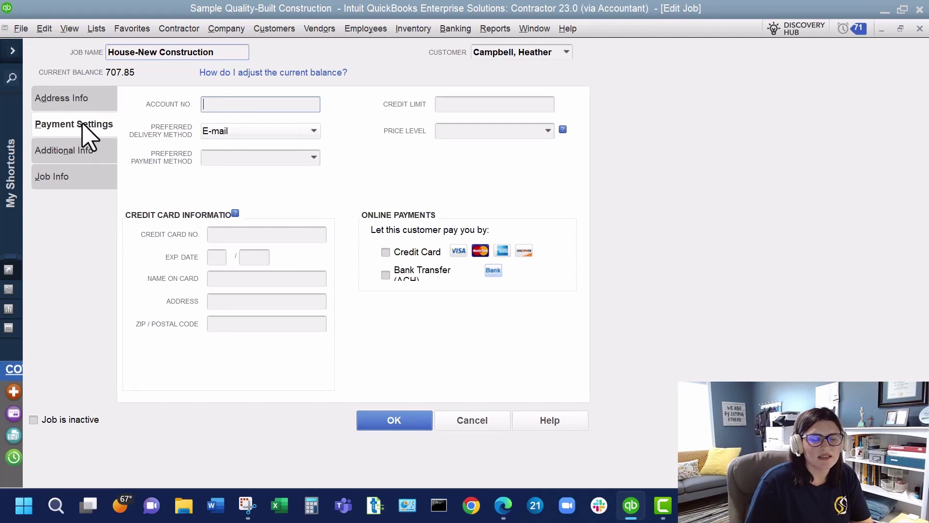
click(65, 155)
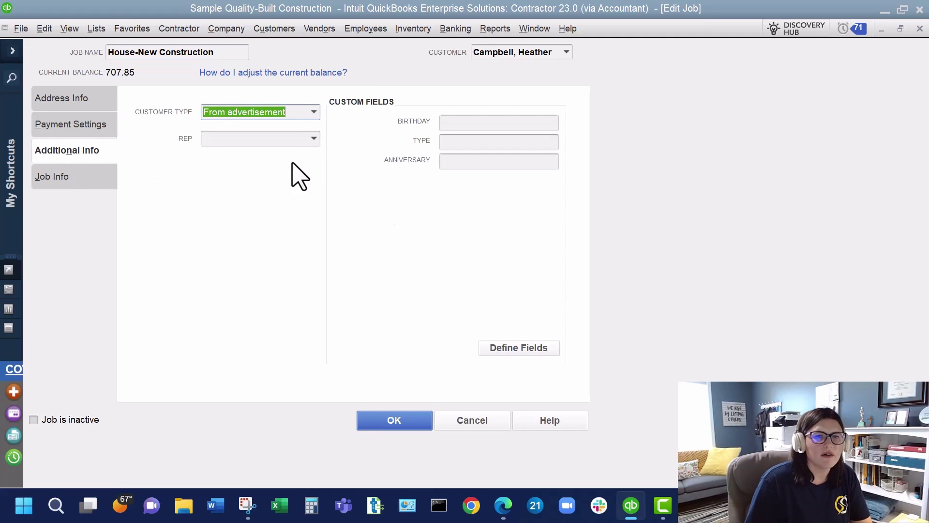
click(81, 170)
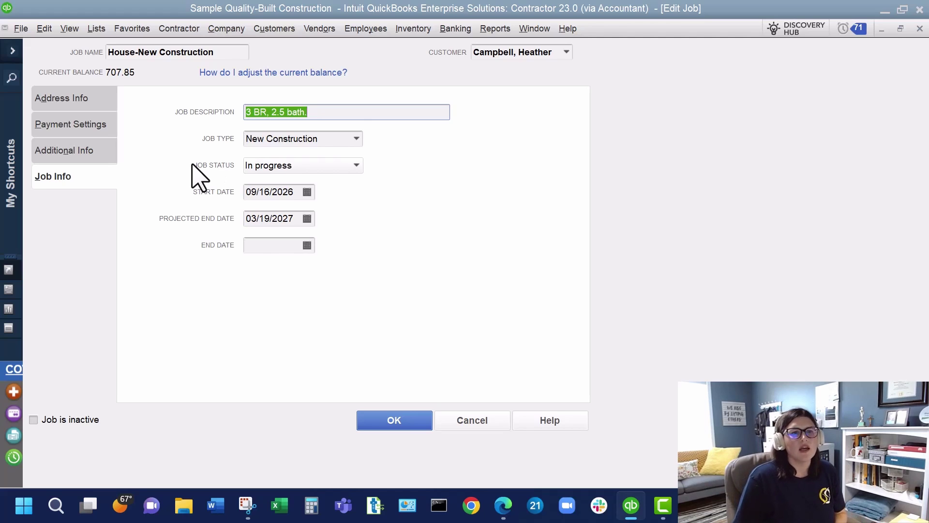
click(349, 112)
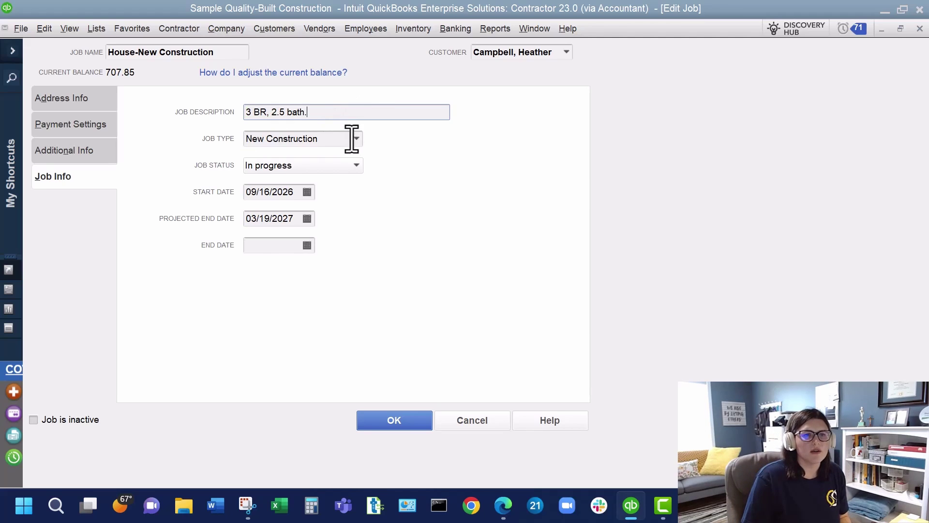
Examine the job type choices and the end date field, and close the job record without saving.
click(357, 139)
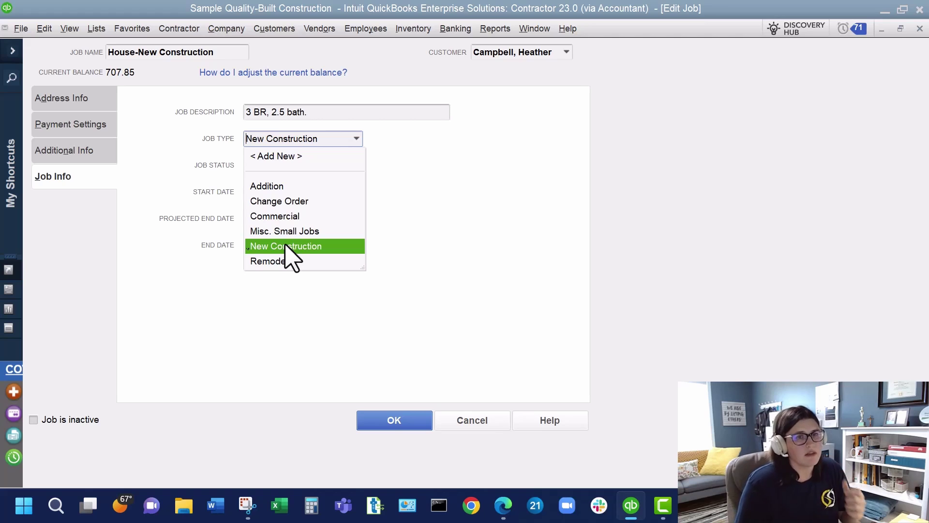
click(423, 195)
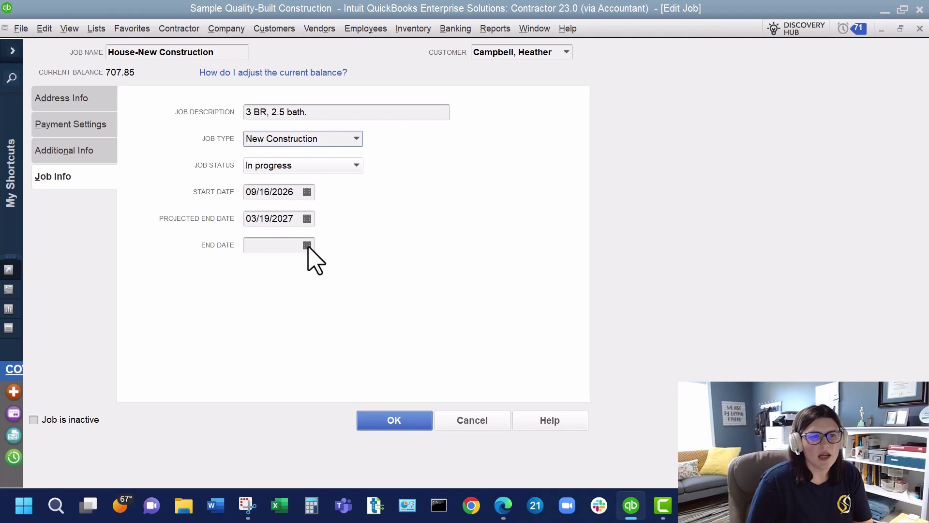
click(280, 246)
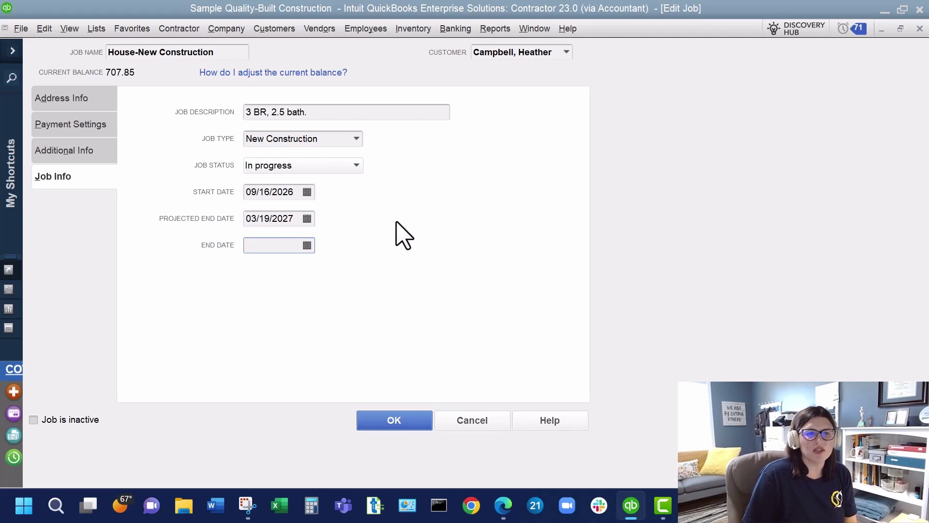
click(459, 422)
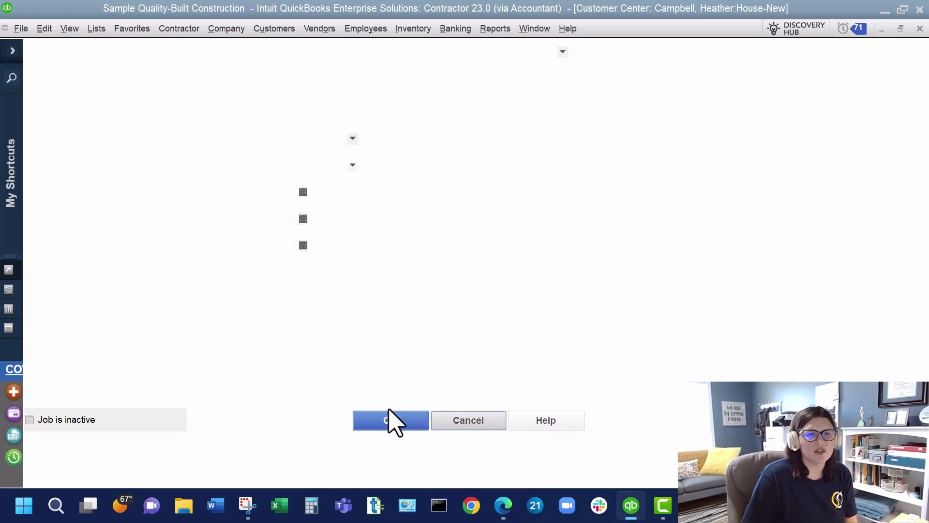
Look over the company and vendor commands and open the Vendor Center.
click(162, 32)
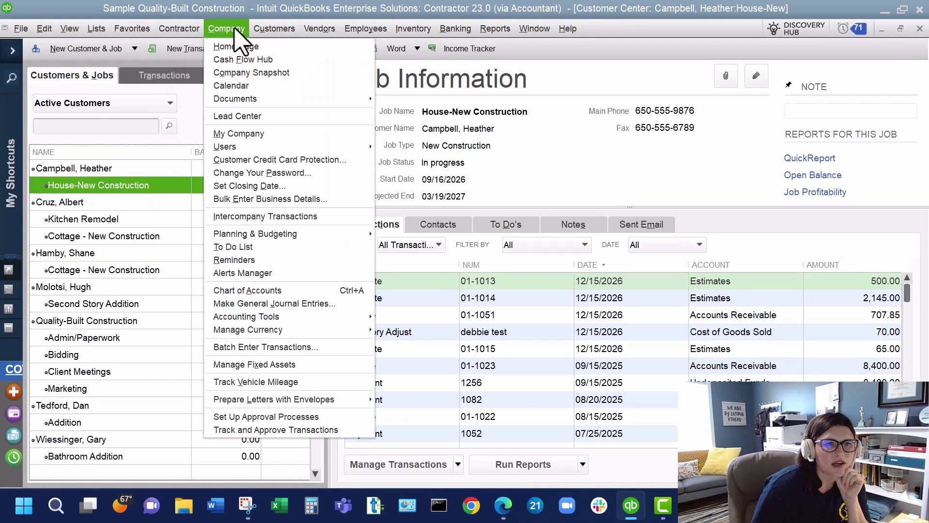
mouse_move(334, 30)
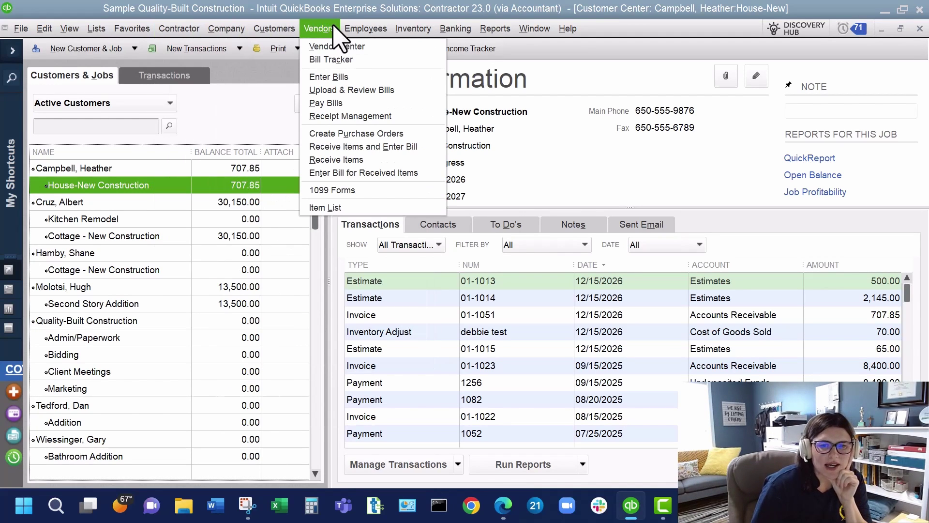
mouse_move(288, 30)
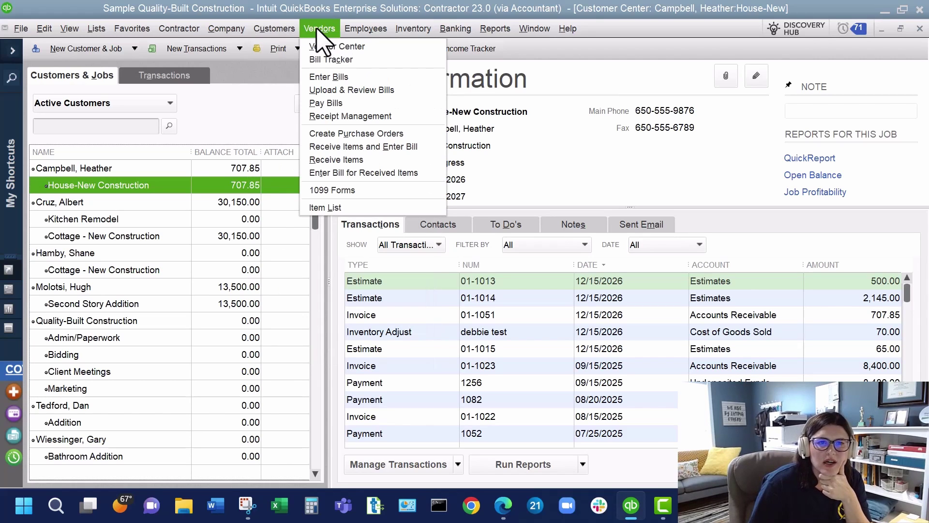
click(318, 46)
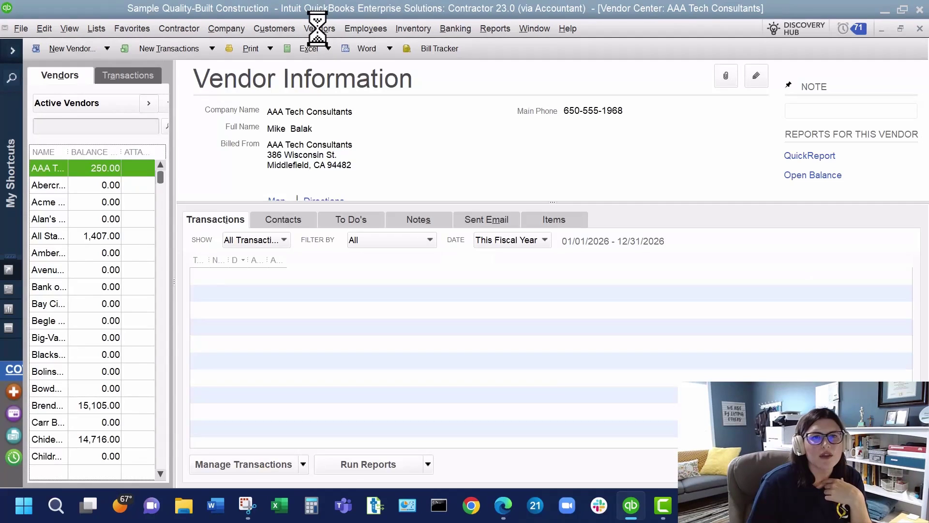
click(318, 29)
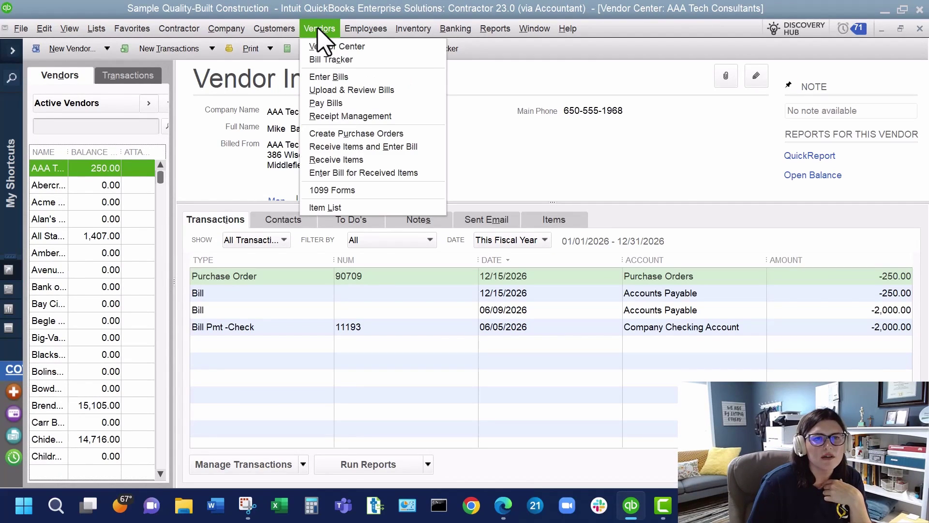
Open a blank new vendor record and inspect its tax, payment, address and expense account prefill settings.
click(93, 50)
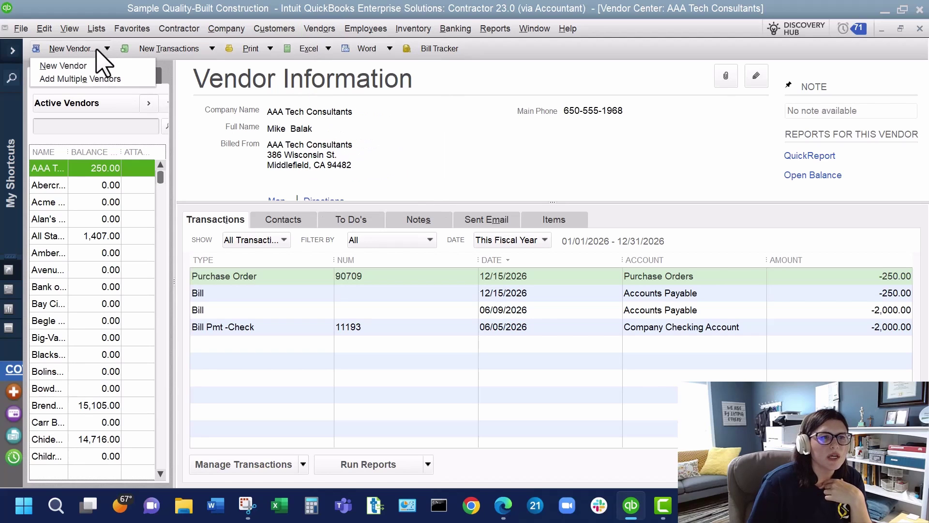
key(Escape)
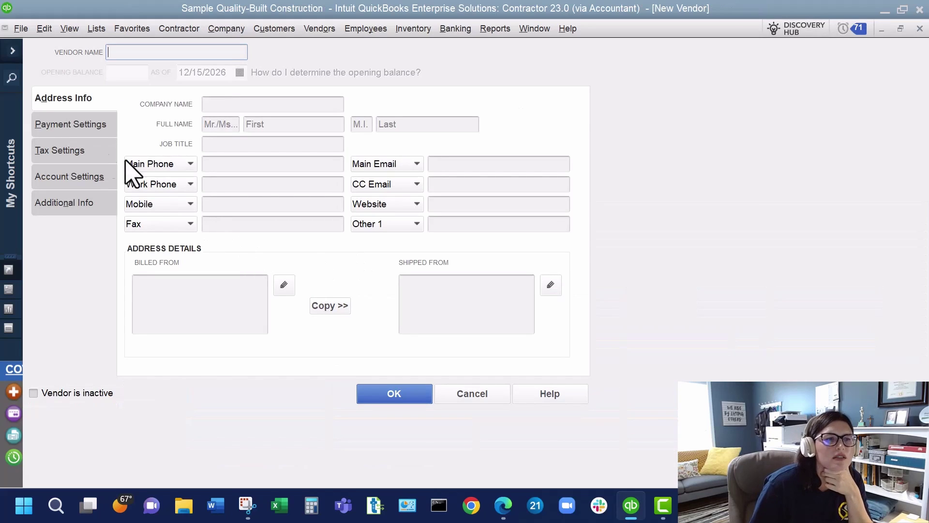
click(81, 151)
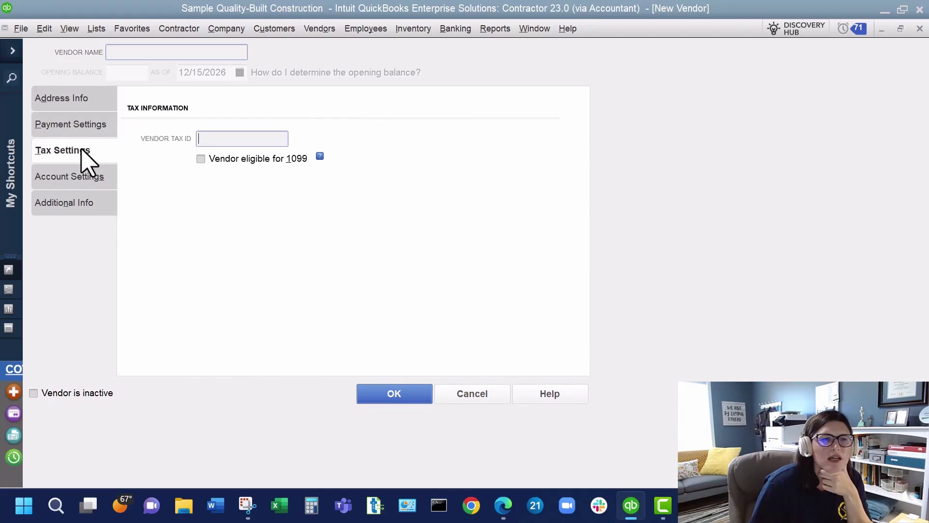
click(83, 129)
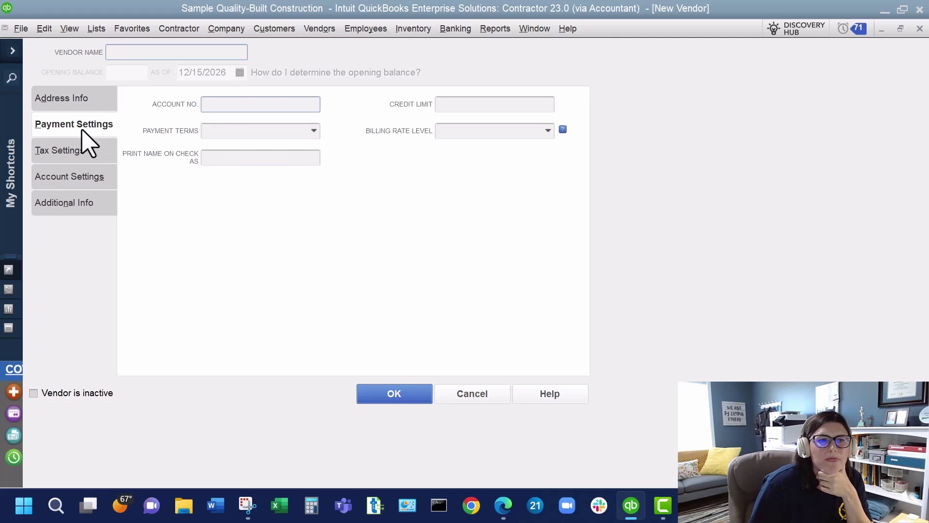
click(83, 102)
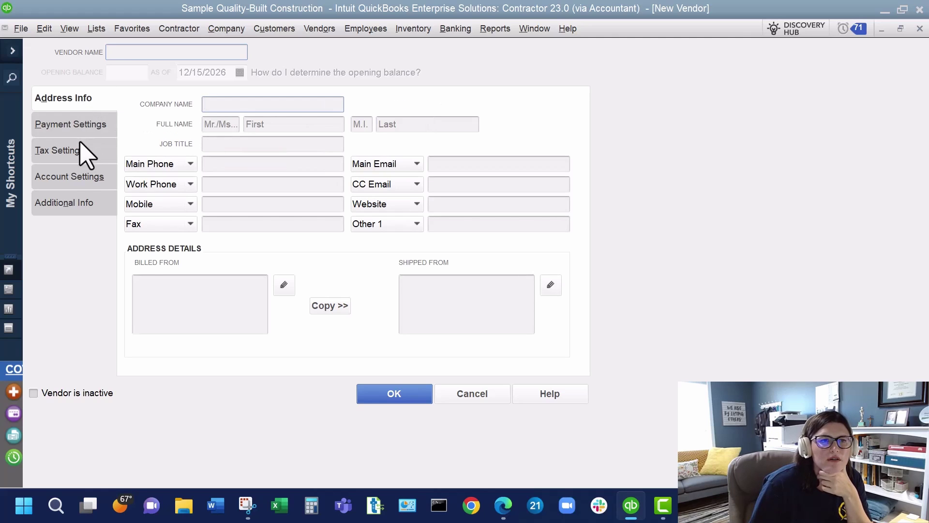
click(82, 178)
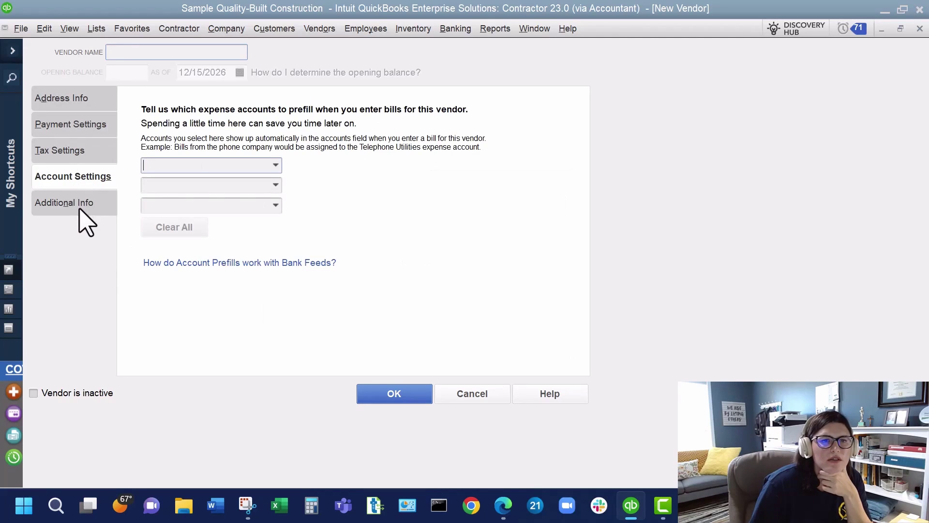
Inspect the new vendor's additional information, including vendor type and the general liability and workers' compensation expiry dates.
click(82, 221)
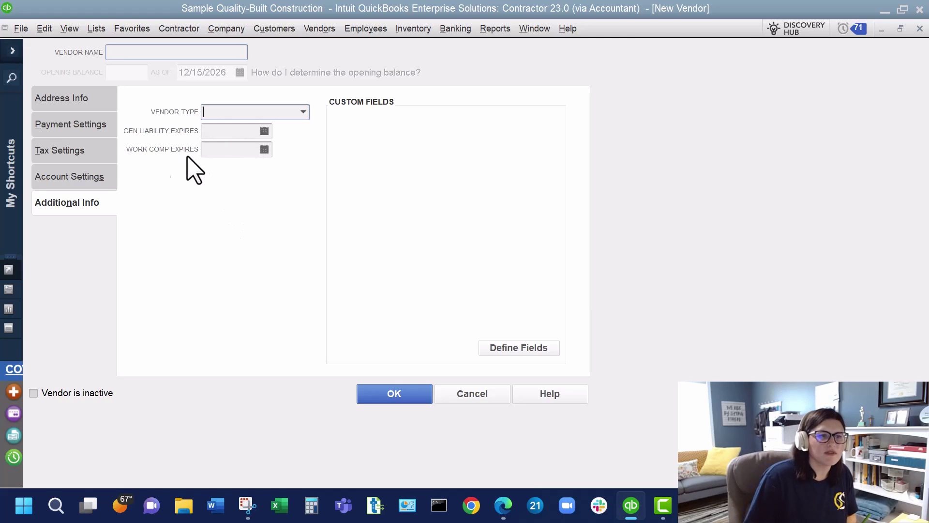
click(237, 149)
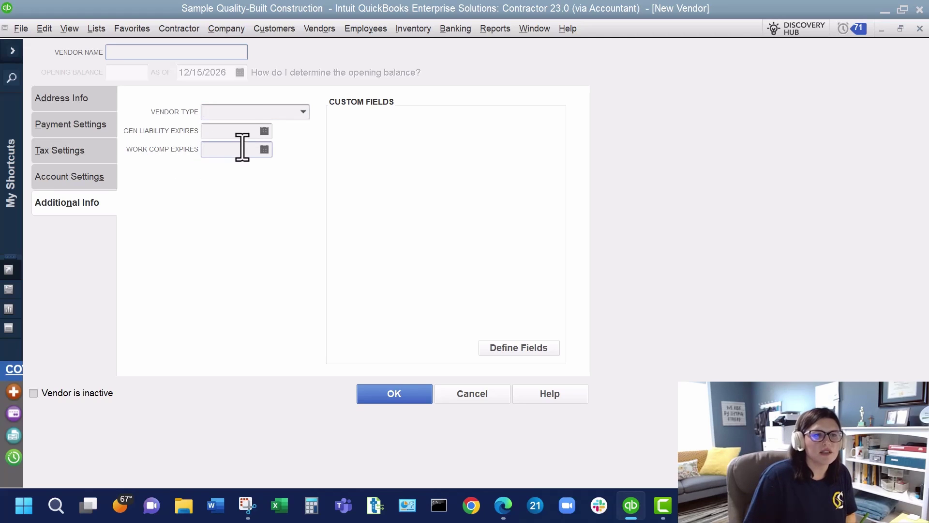
click(250, 130)
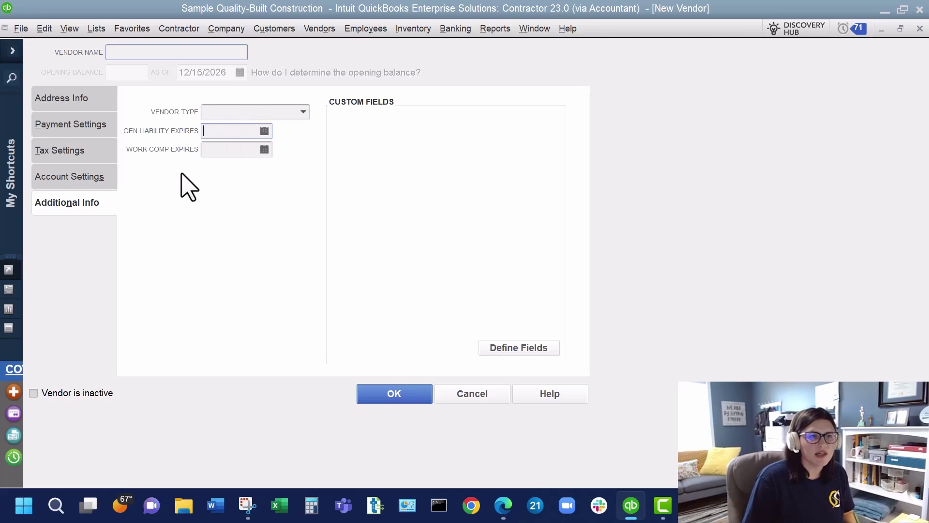
Review each section of the new vendor record again, ending with the vendor tax ID and 1099 eligibility settings.
click(75, 178)
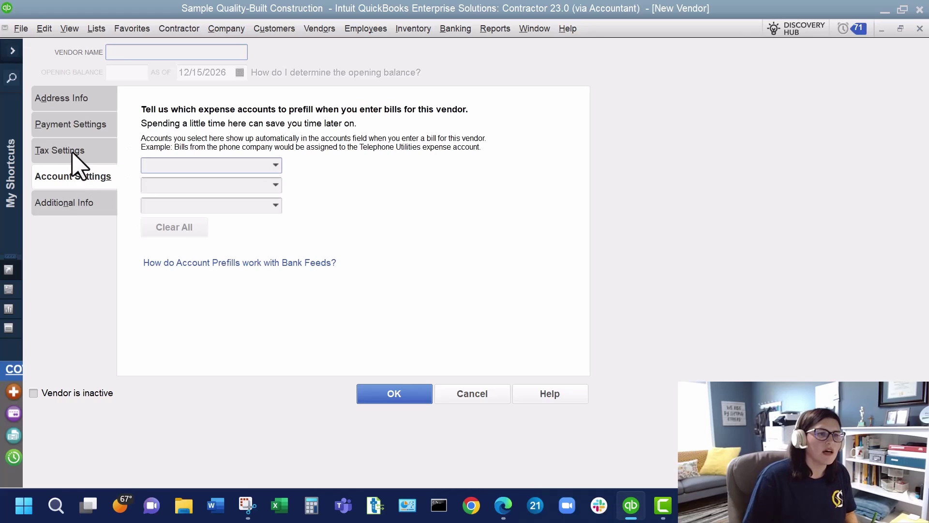
click(73, 153)
click(71, 100)
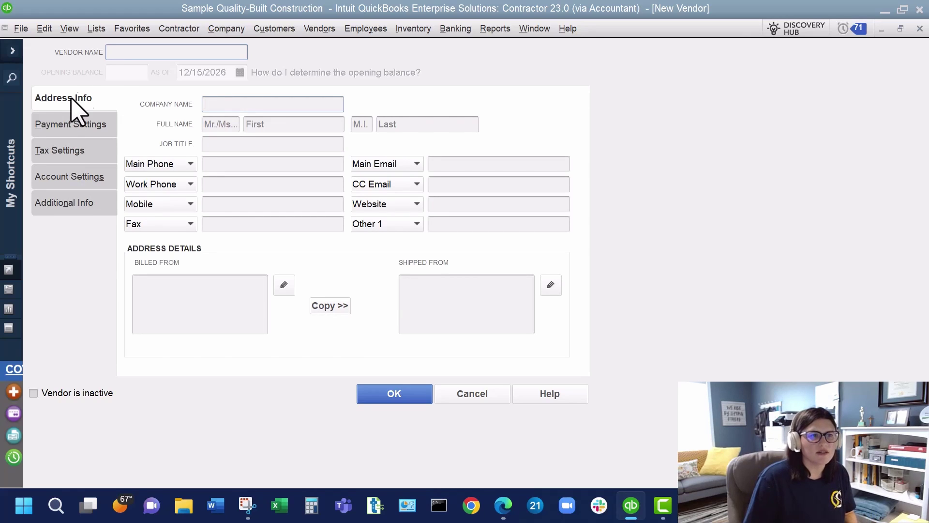
click(121, 51)
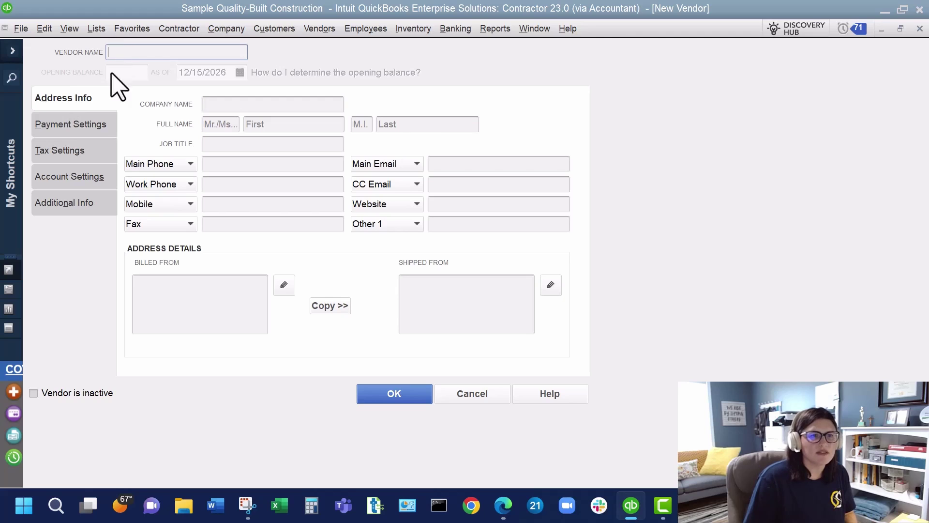
click(90, 130)
click(91, 151)
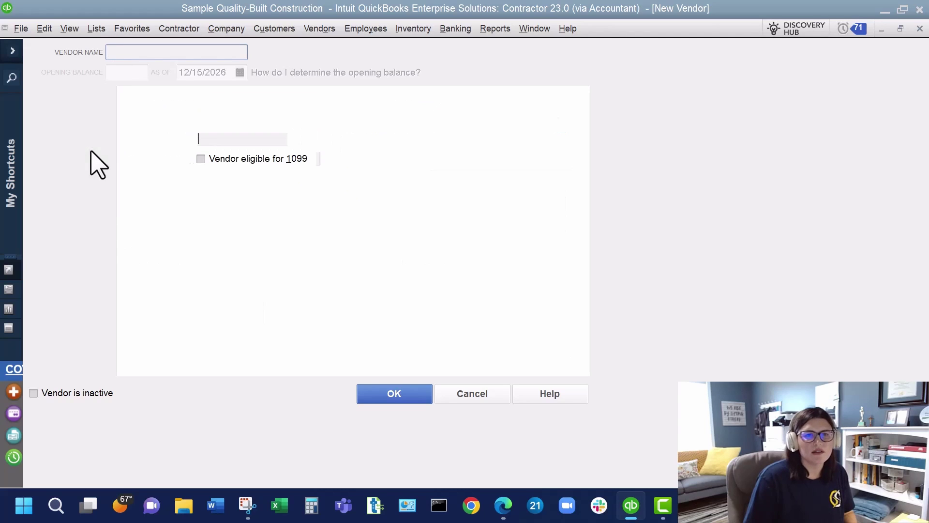
click(86, 177)
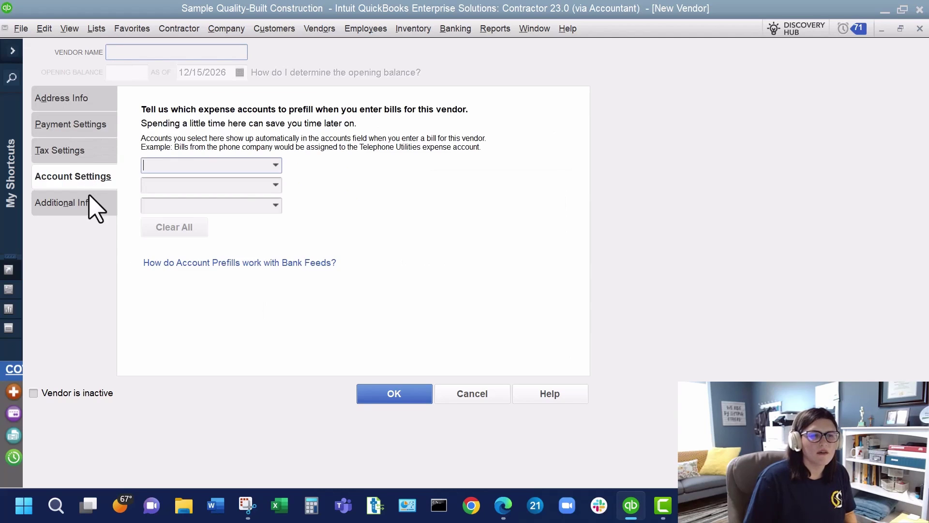
click(88, 199)
click(87, 153)
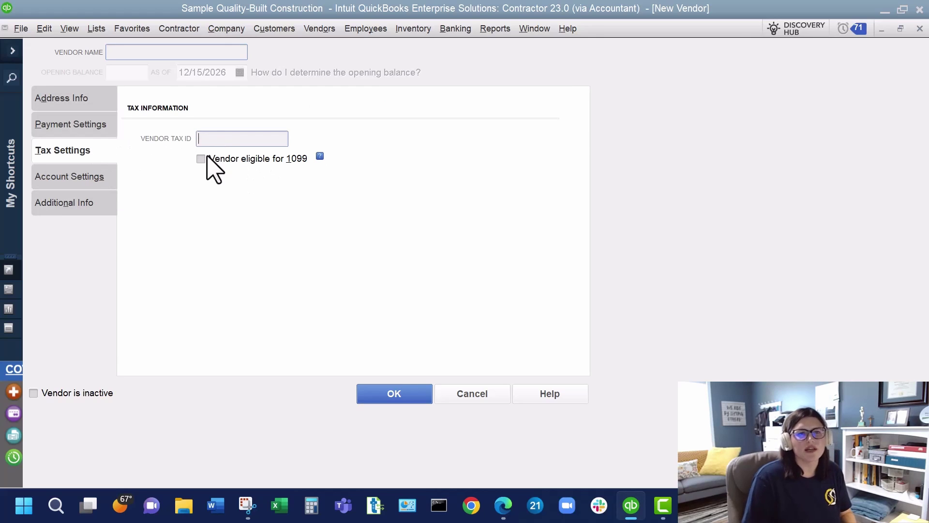
View the bills awaiting payment in Pay Bills and open a blank bill entry form.
click(314, 35)
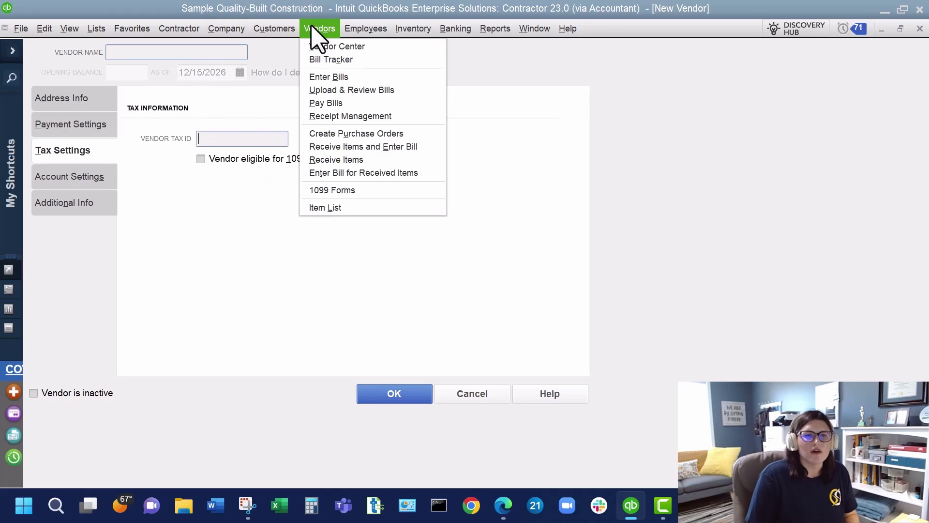
click(338, 103)
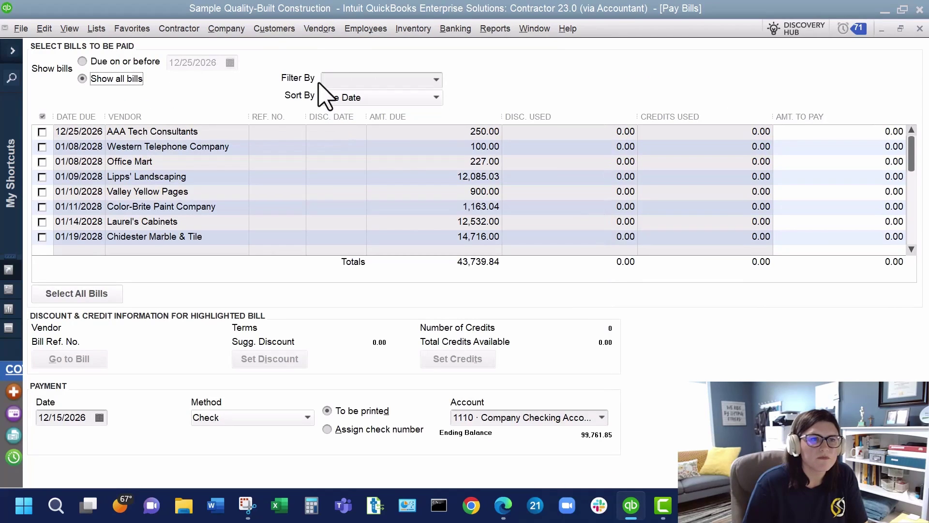
click(320, 28)
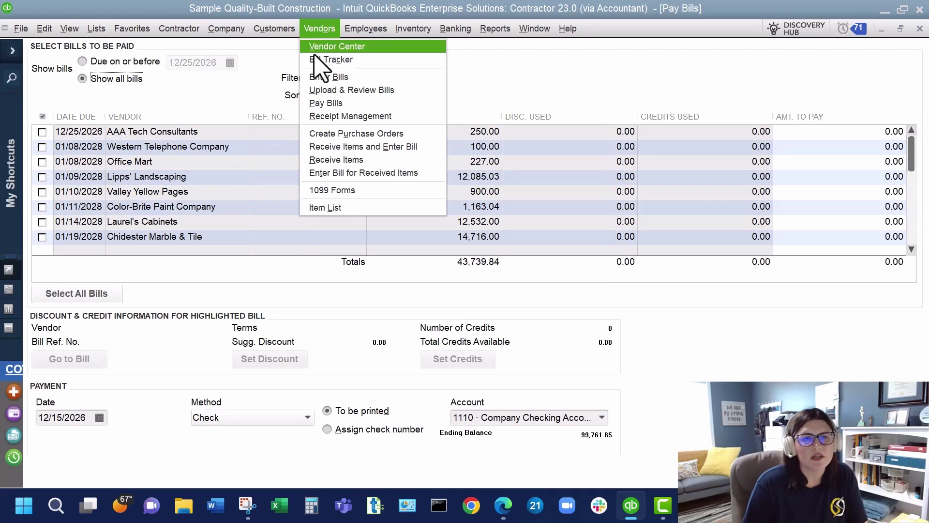
key(Escape)
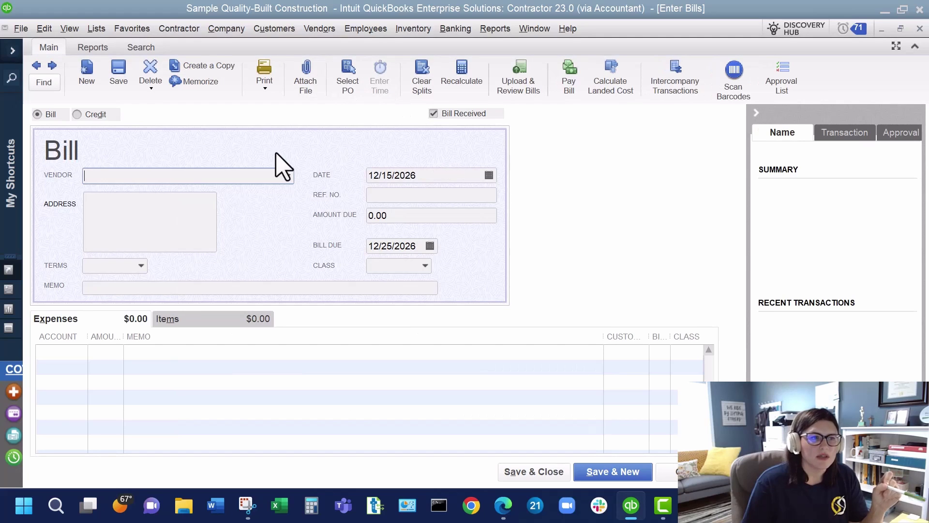
Switch the blank form to a vendor credit to view its layout, and return it to a bill.
click(79, 115)
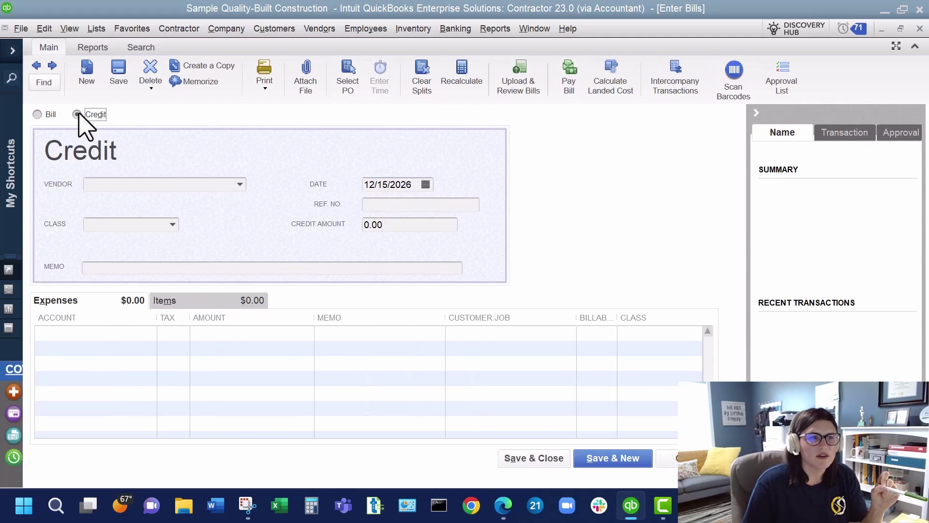
click(37, 115)
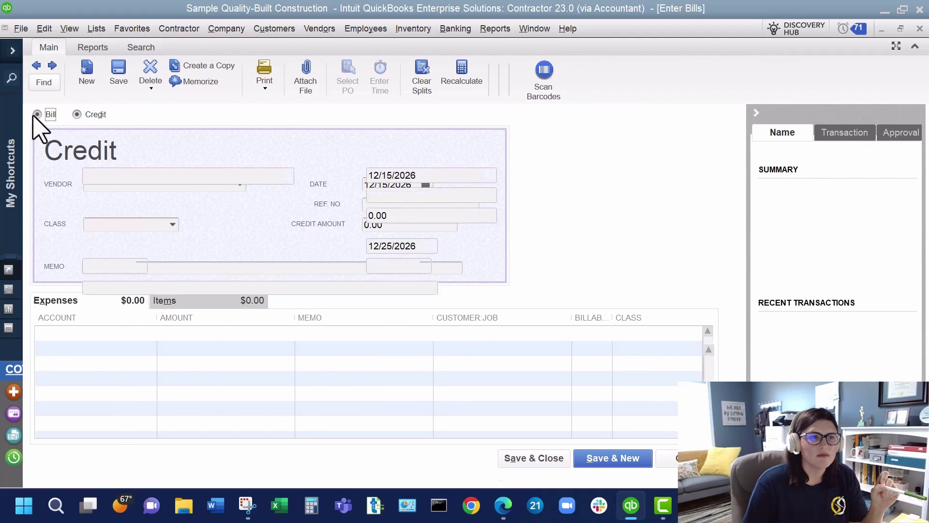
click(170, 176)
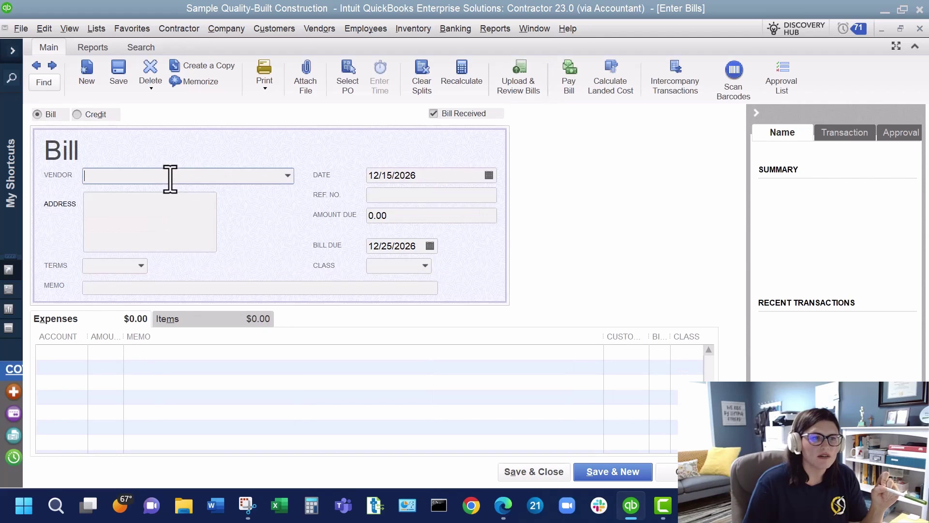
Compare the bill's Items and Expenses line entry areas, including the Customer:Job column for items.
click(195, 319)
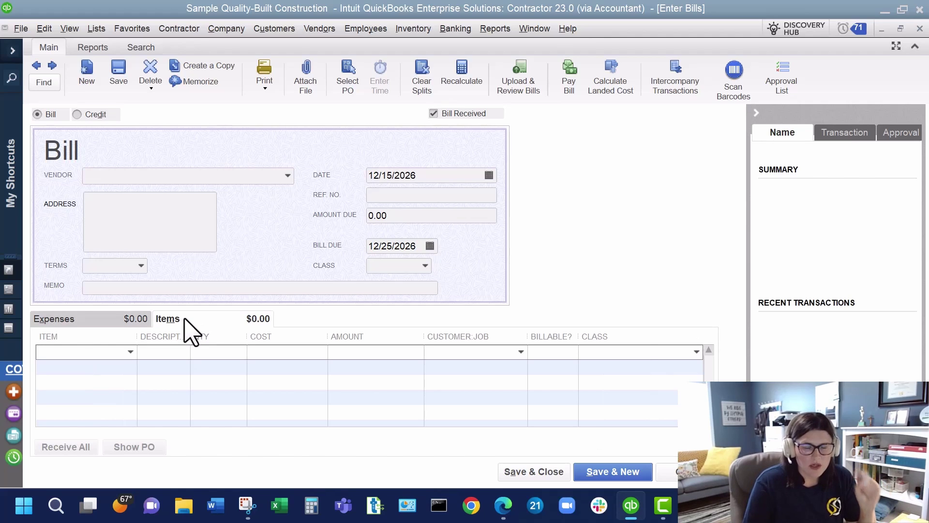
click(92, 320)
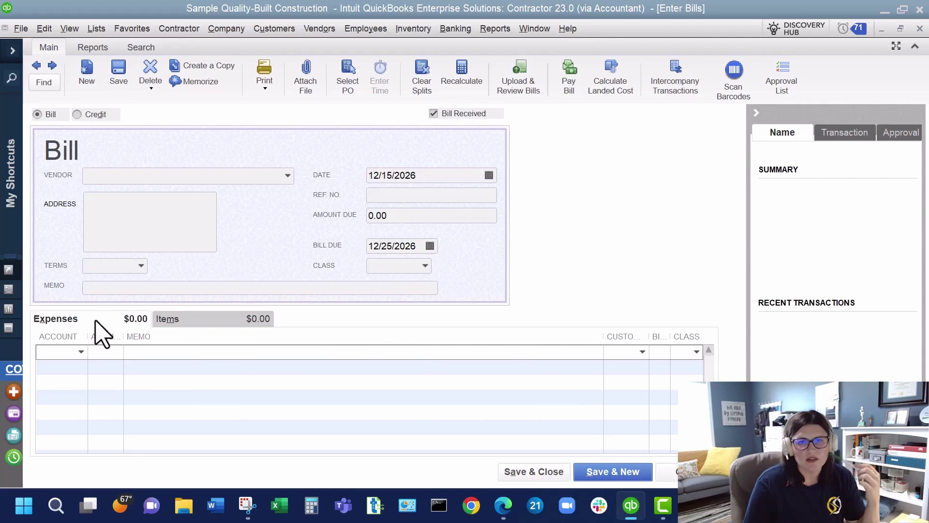
click(179, 332)
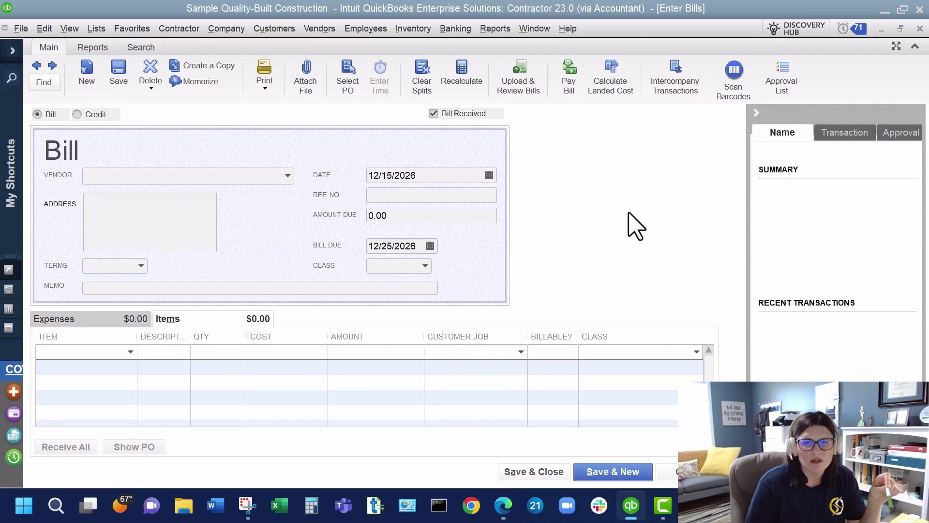
click(507, 356)
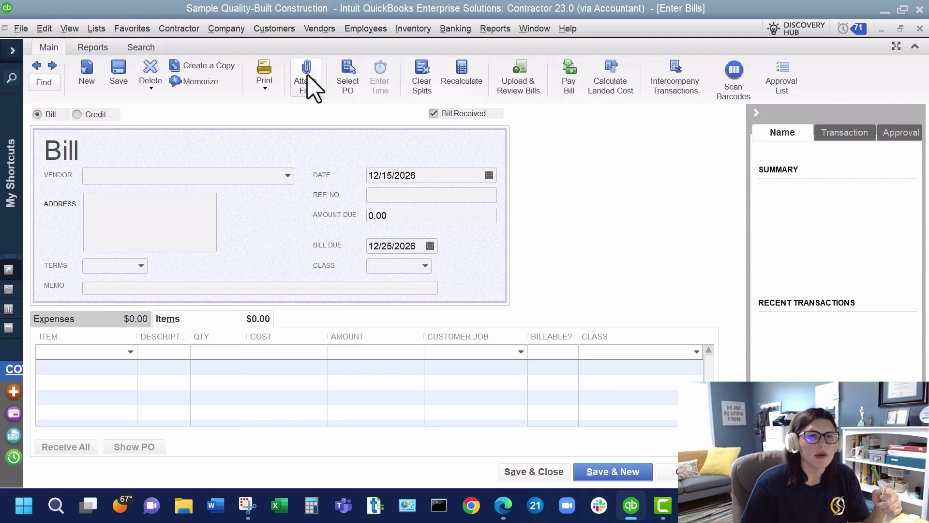
View the open purchase order selection for the bill and close it without choosing one.
click(349, 90)
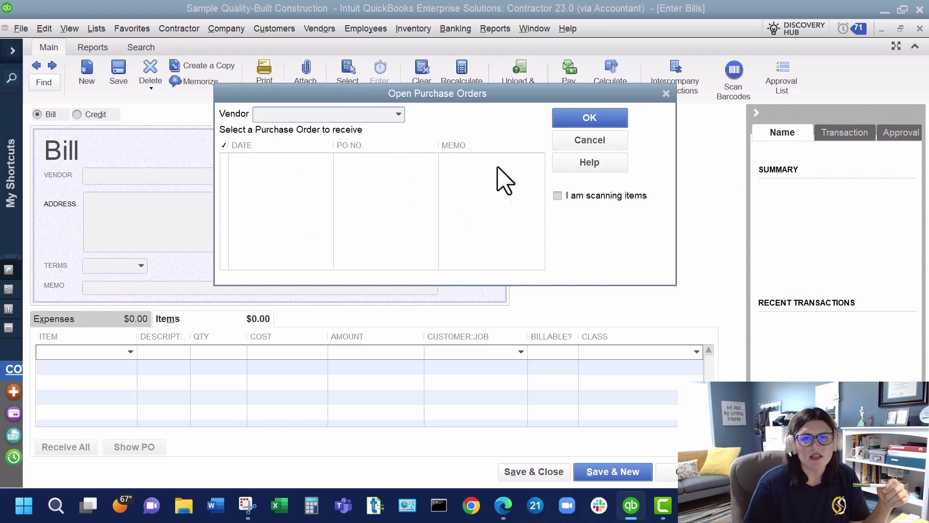
click(590, 140)
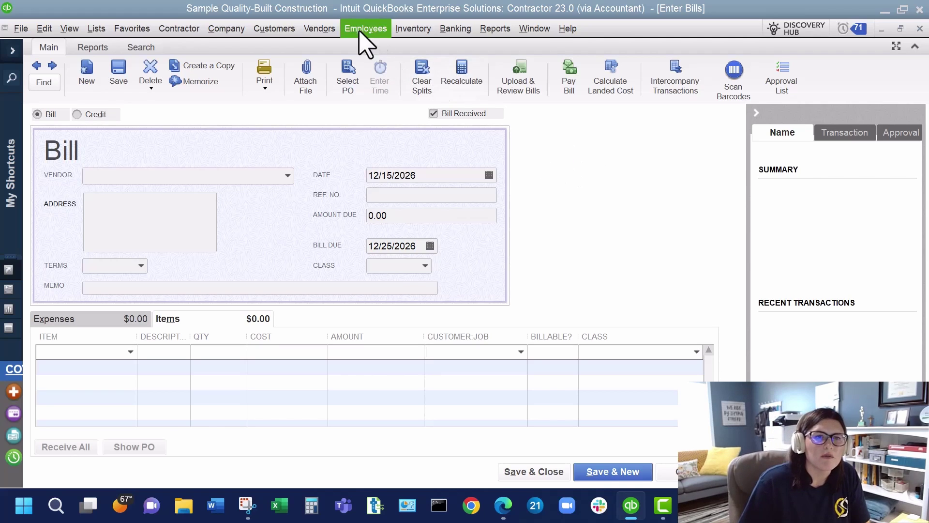
Look over the vendor and employee commands and open the Employee Center.
click(320, 30)
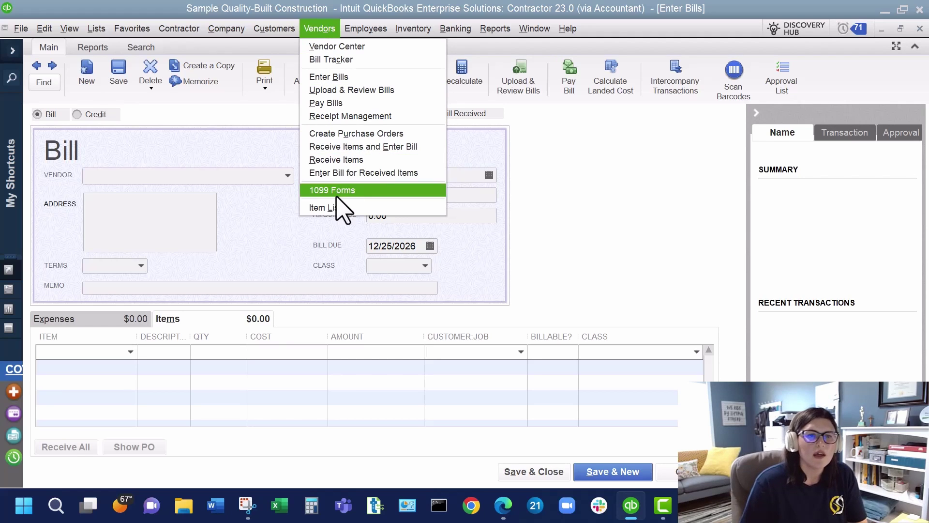
mouse_move(364, 30)
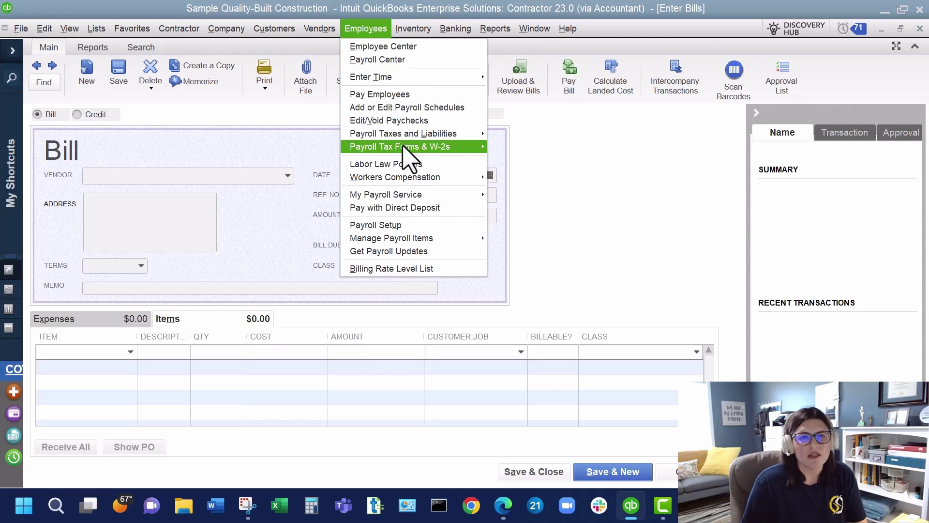
click(415, 49)
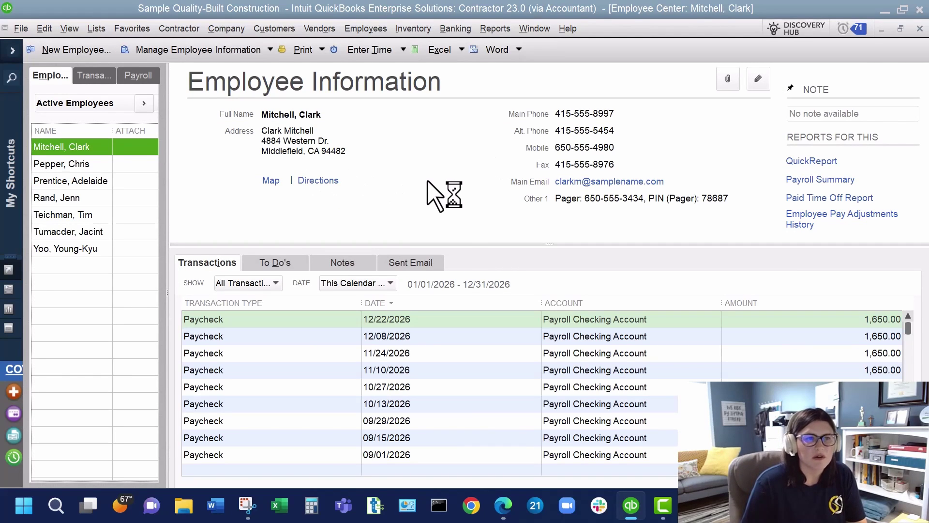
Open the inventory Adjust Quantity/Value on Hand form and view the accounts available for the adjustment.
click(413, 29)
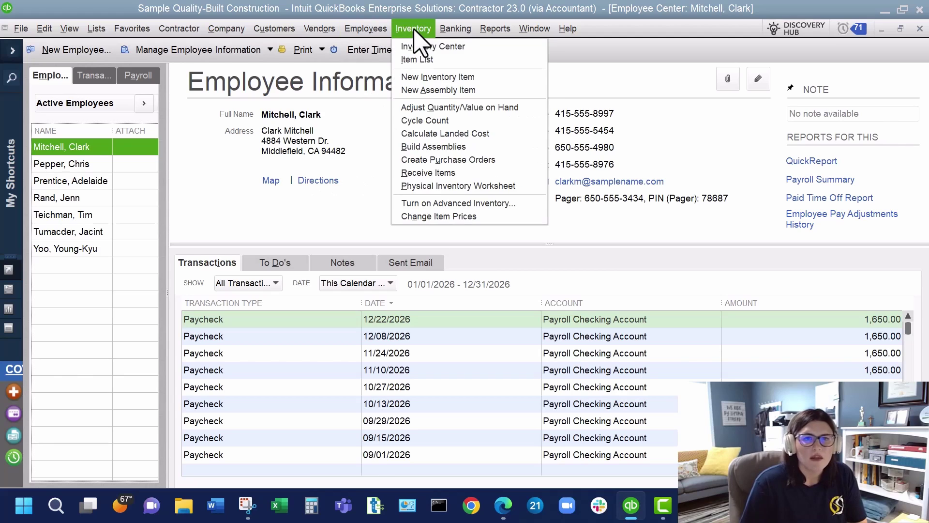
click(432, 108)
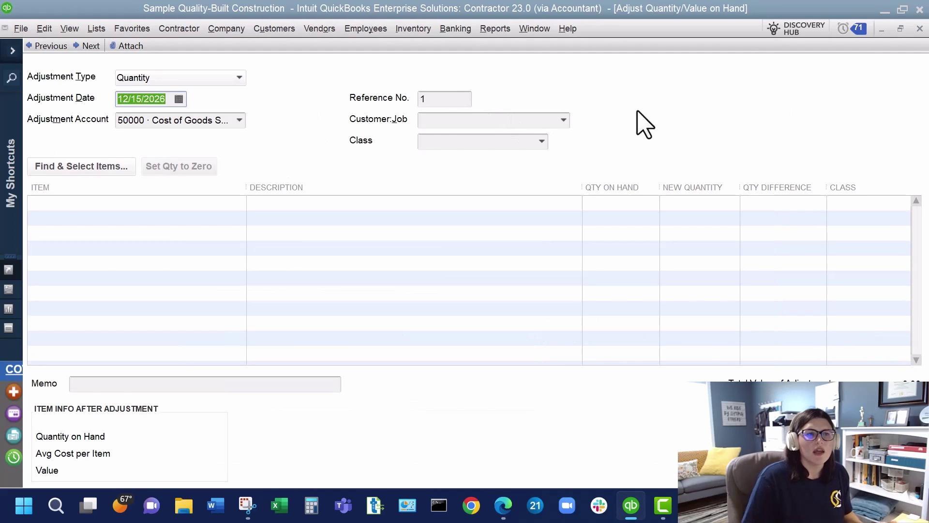
click(239, 120)
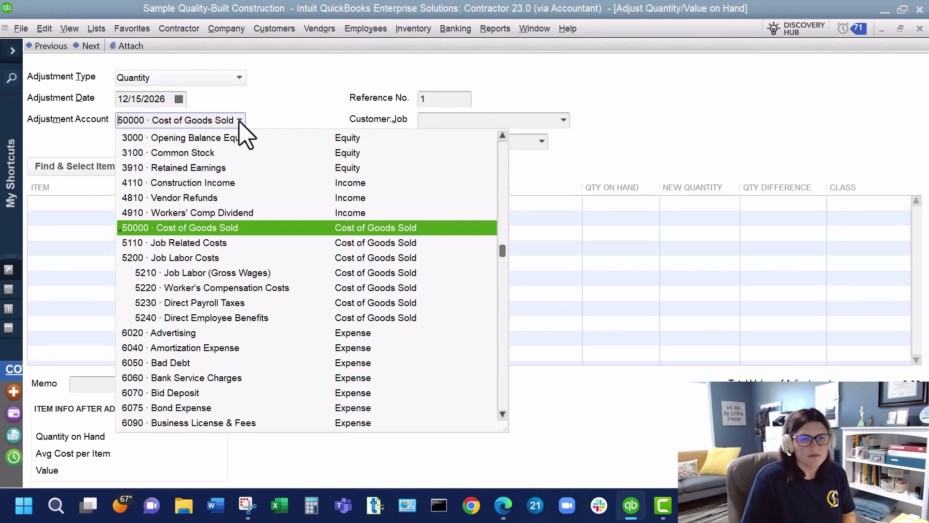
click(296, 114)
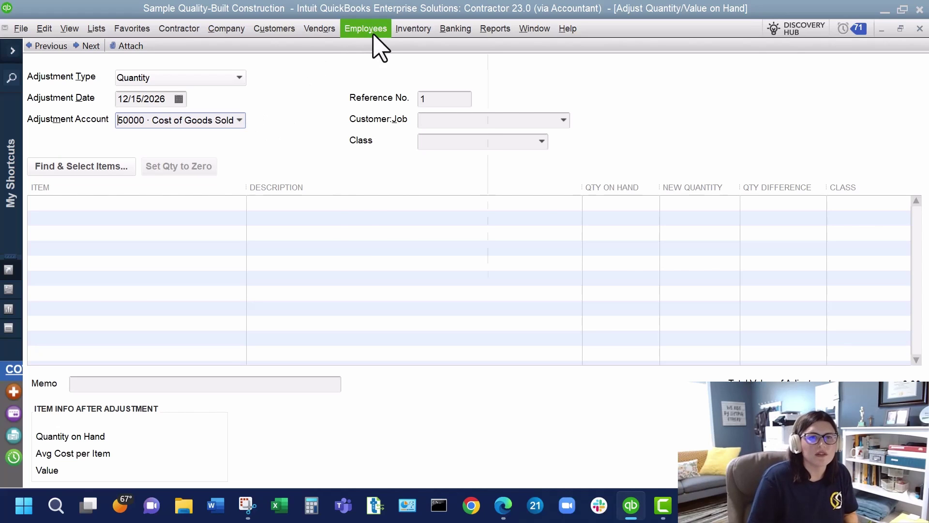
Look over the inventory, banking and report commands, and view the Use Register account selection without opening a register.
click(410, 30)
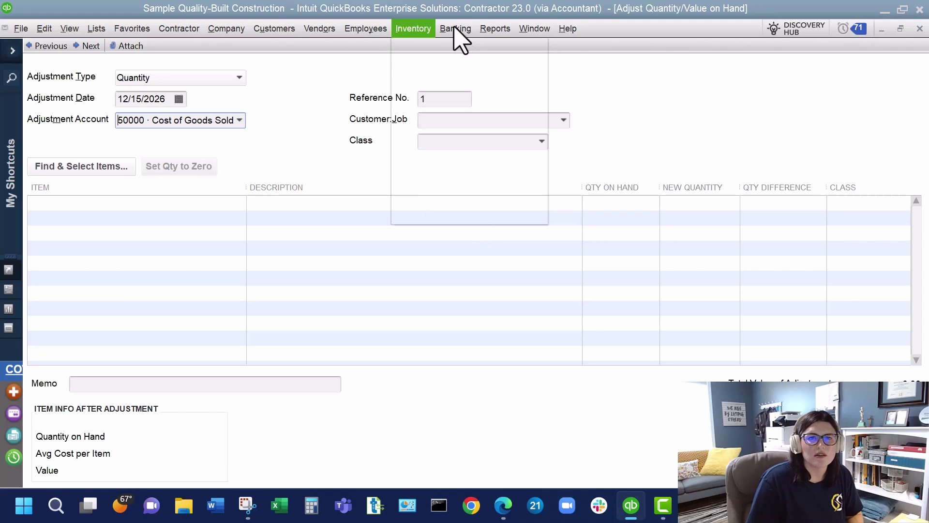
mouse_move(455, 30)
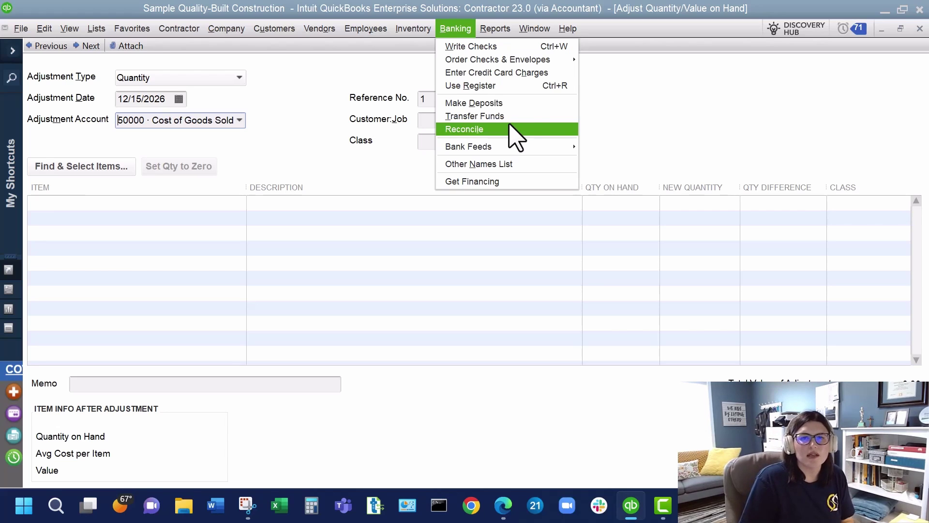
mouse_move(506, 33)
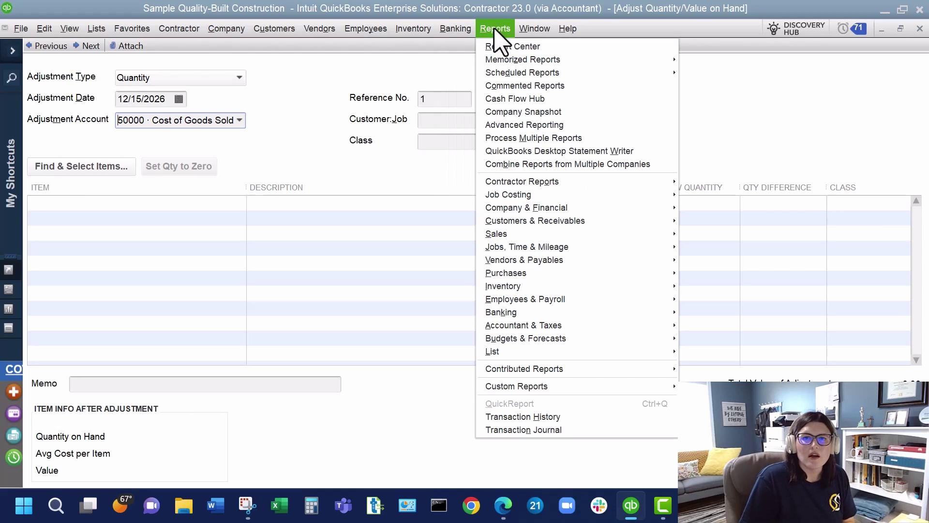
key(Escape)
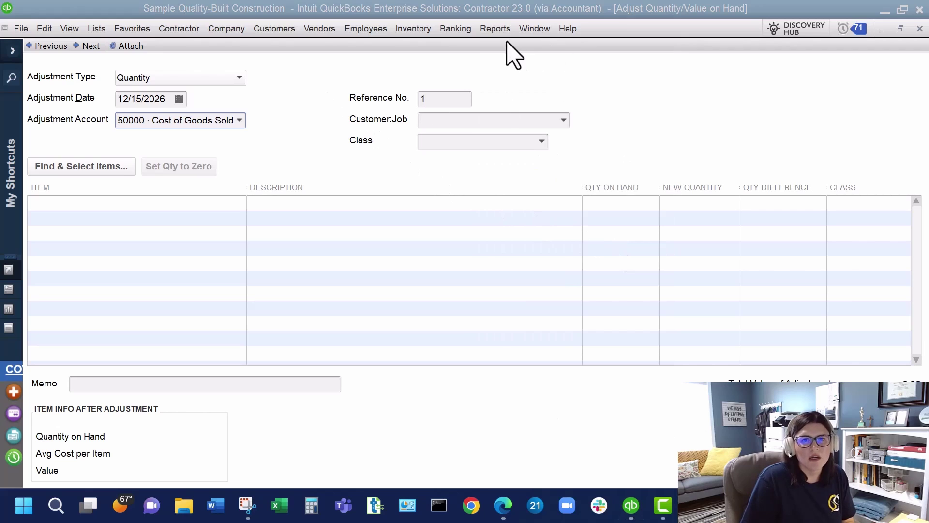
click(495, 29)
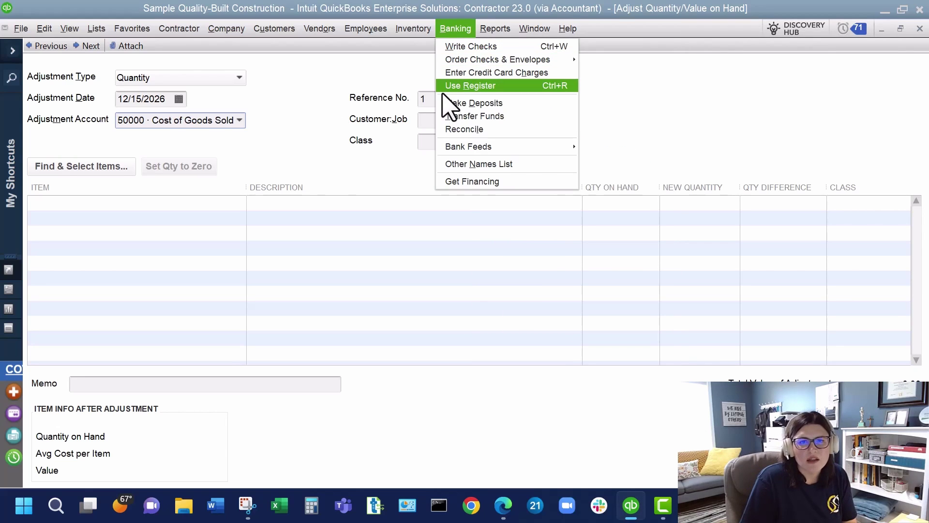
click(445, 87)
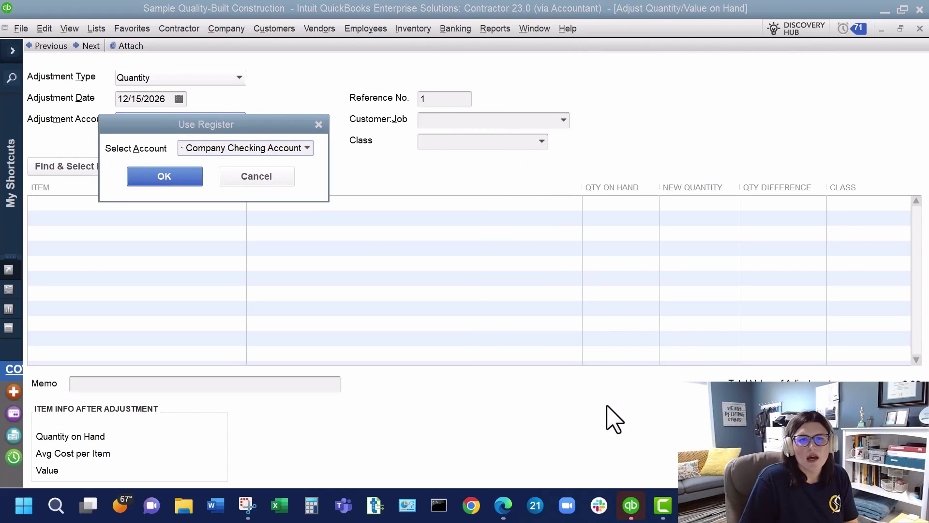
click(256, 177)
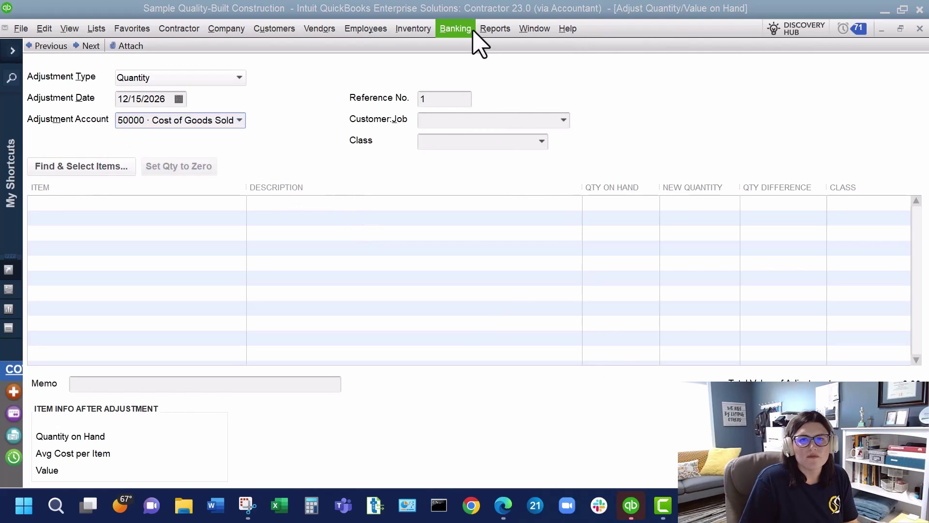
Run the Job Profitability Detail report for the first customer's House-New Construction job.
click(495, 29)
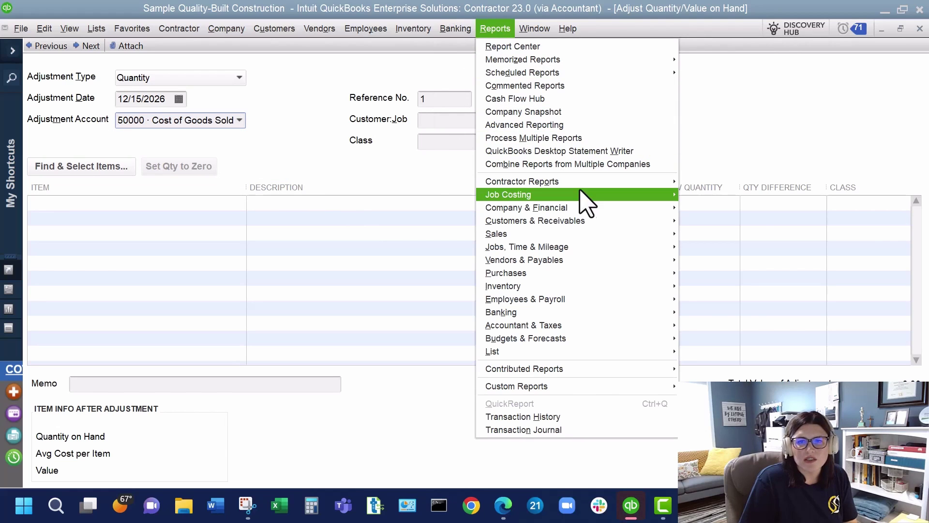
mouse_move(602, 196)
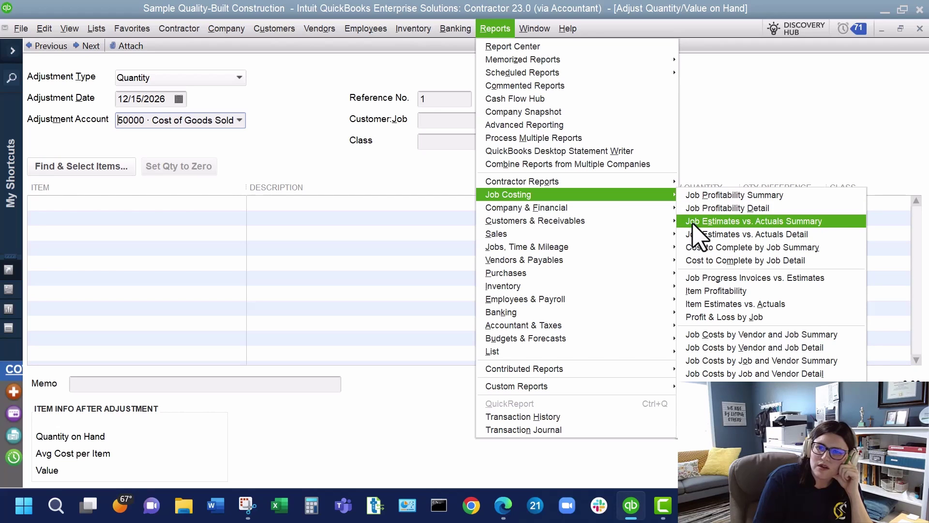
click(711, 208)
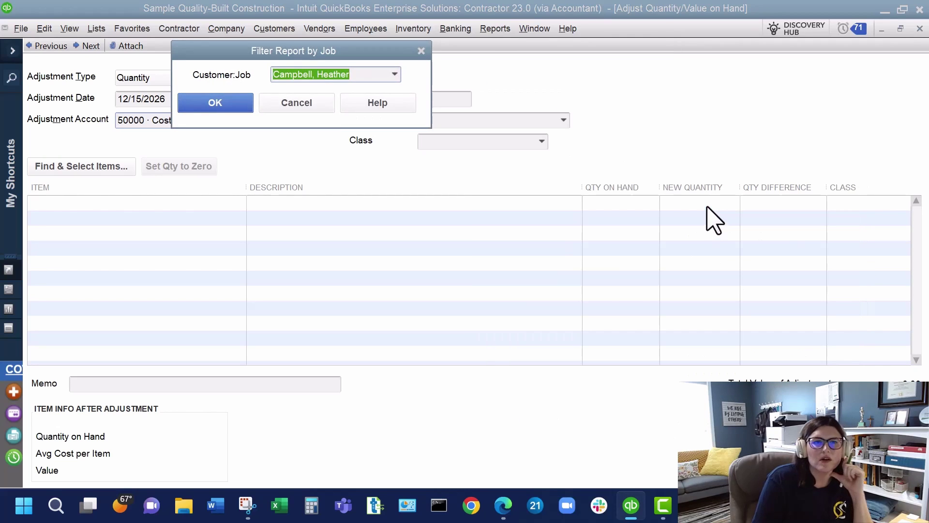
click(395, 74)
click(387, 137)
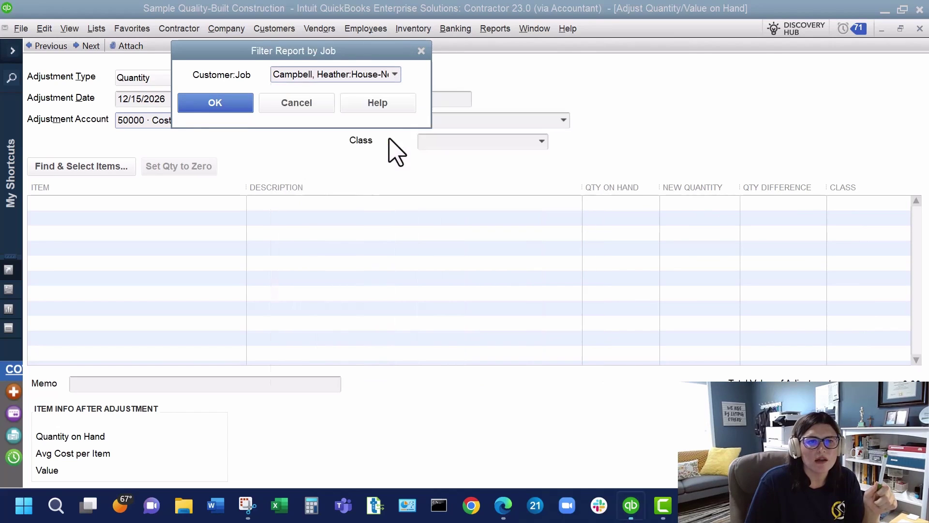
click(234, 109)
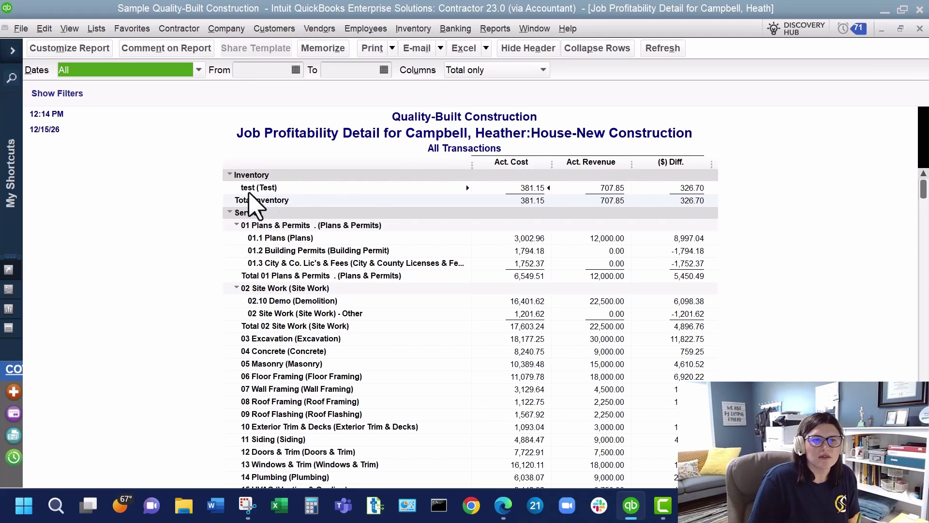
Examine actual cost, actual revenue and difference for each item and the totals in the job profitability report.
scroll(329, 196, down, 1)
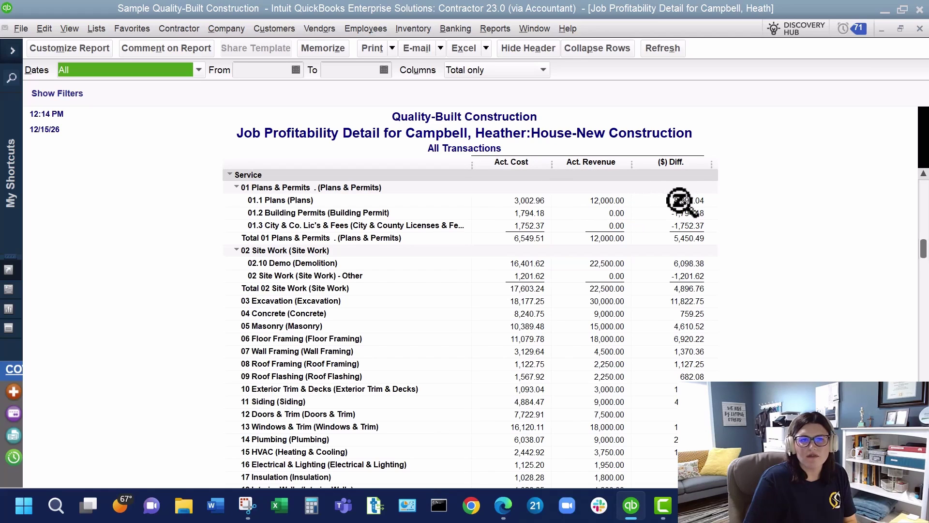
scroll(681, 201, down, 4)
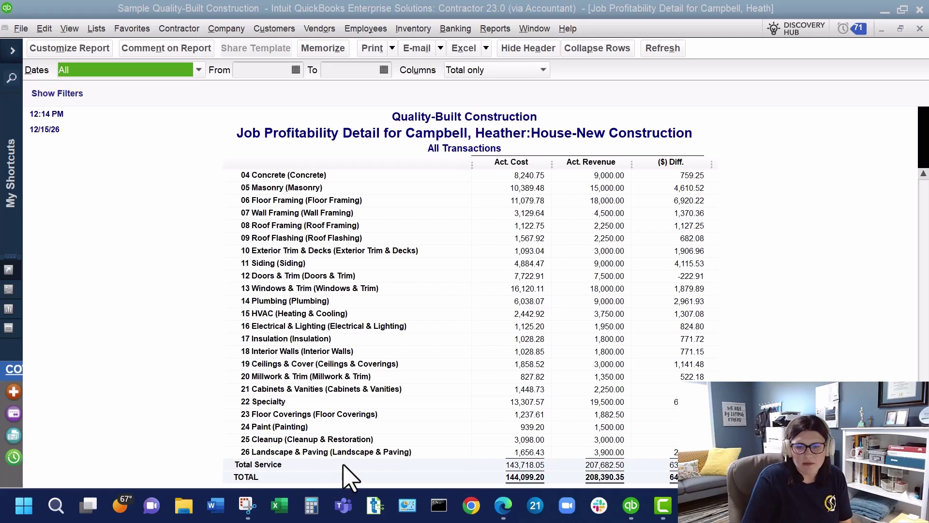
scroll(349, 474, up, 5)
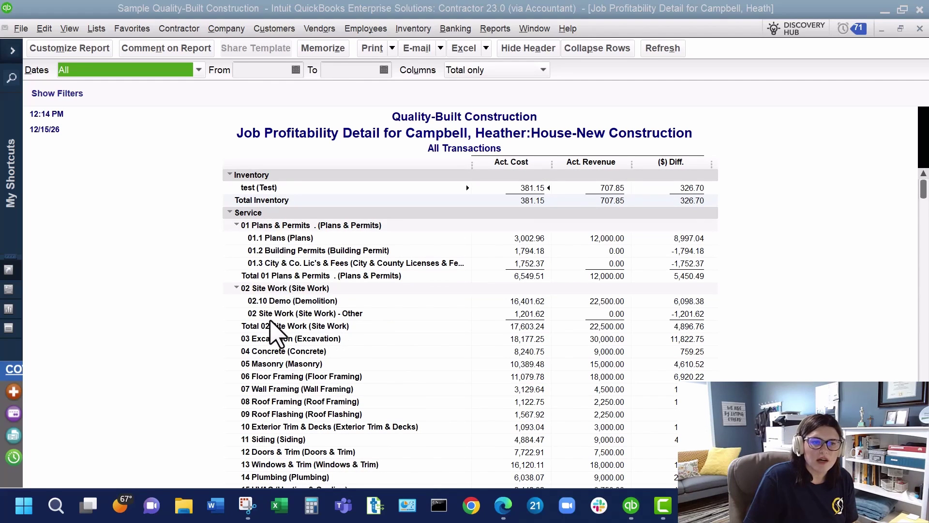
scroll(274, 321, down, 5)
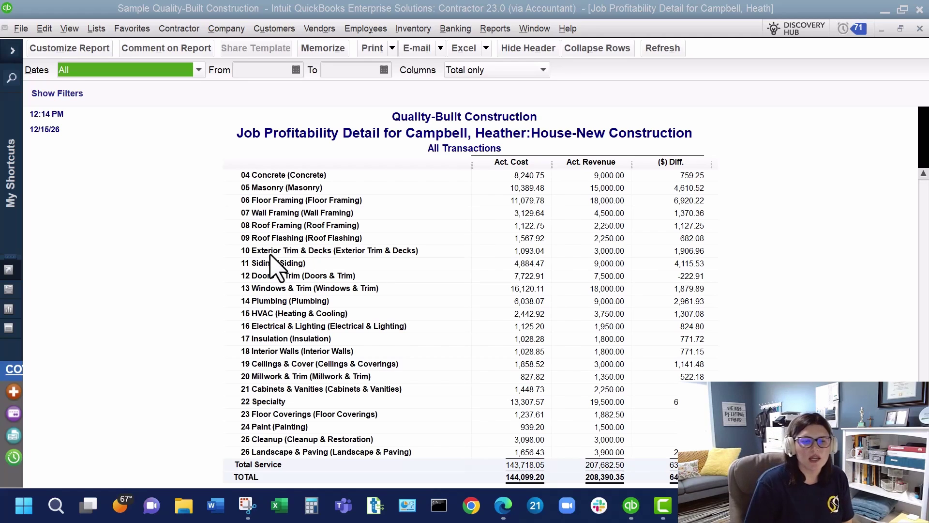
scroll(305, 288, up, 5)
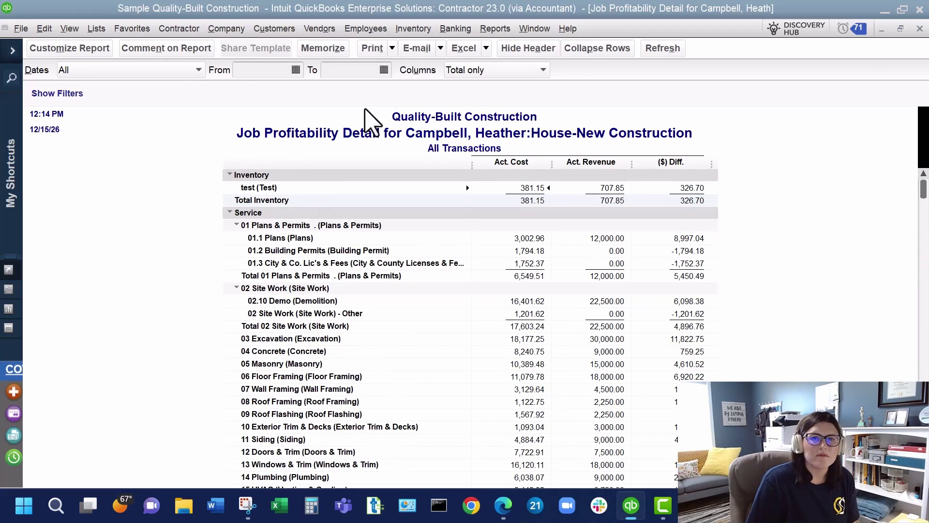
View the report's column grouping options, then collapse its rows and expand them again.
click(467, 71)
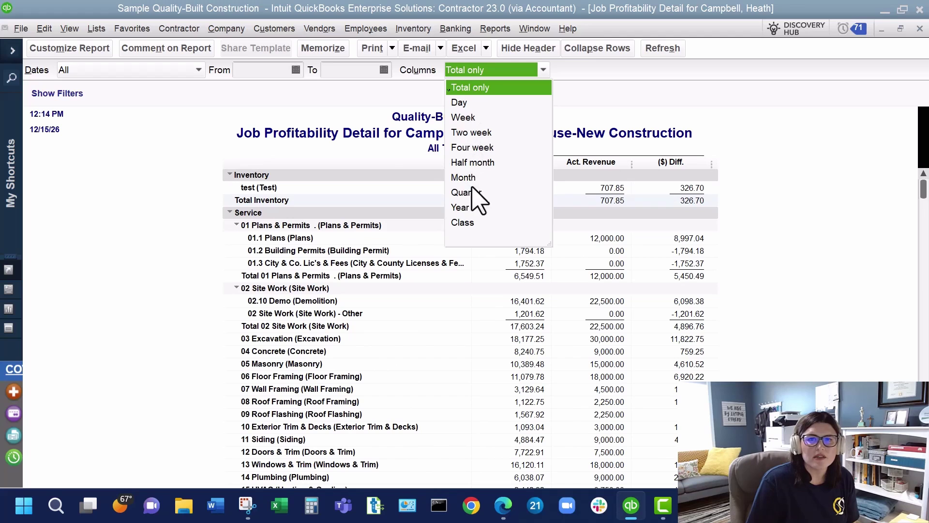
click(334, 140)
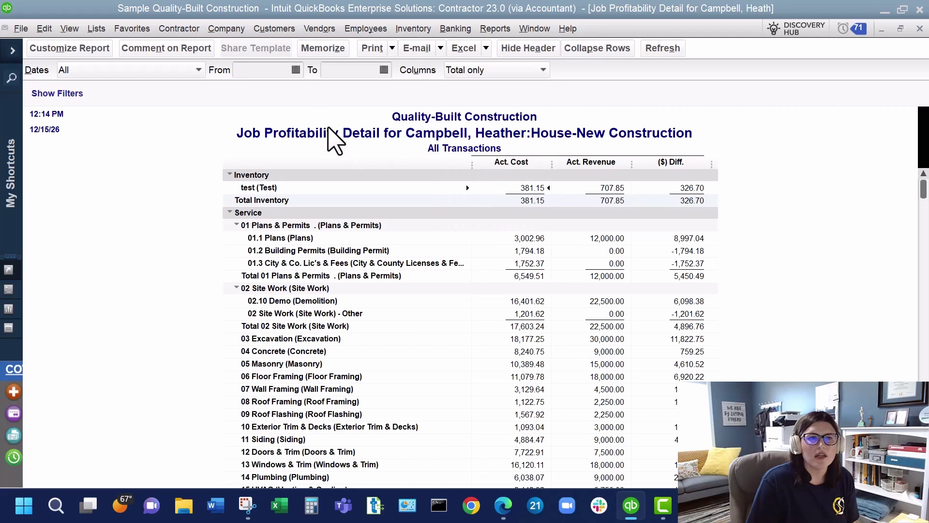
click(593, 48)
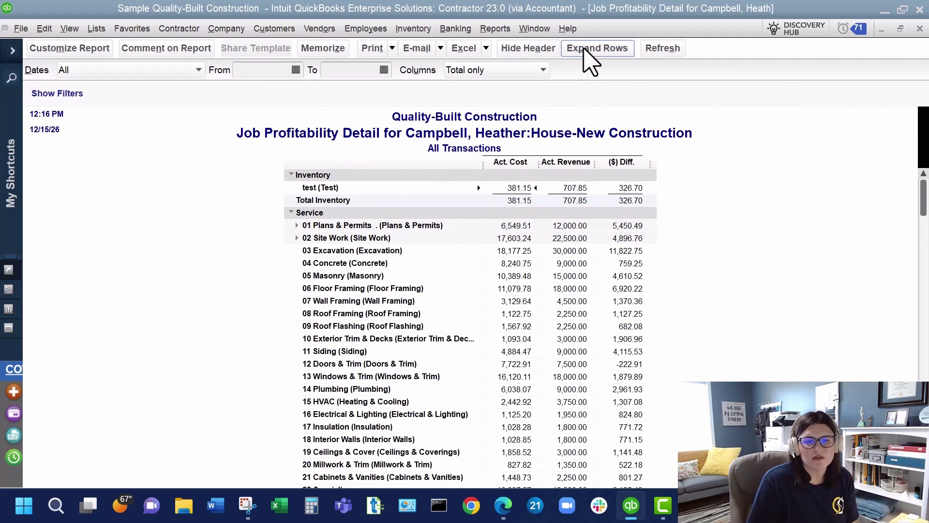
click(589, 53)
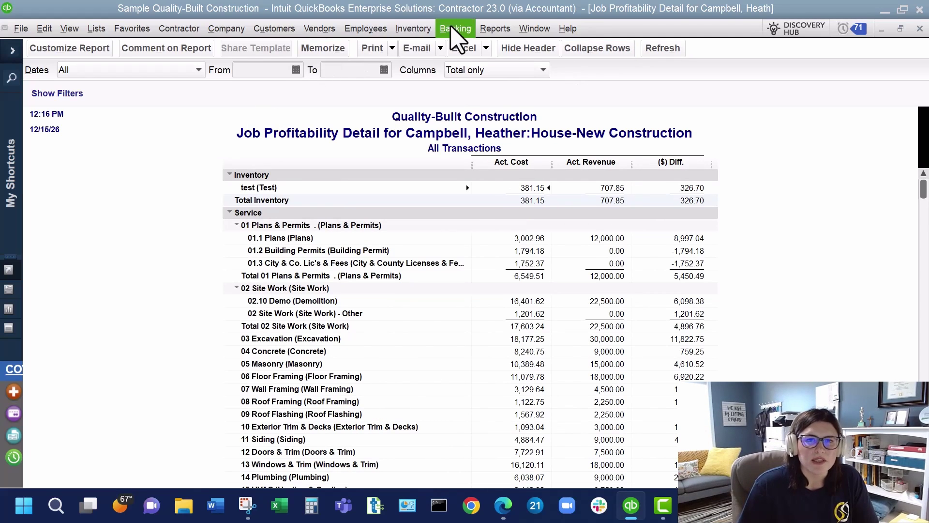
Run the Job Estimates vs. Actuals Summary report from the job costing reports.
click(499, 29)
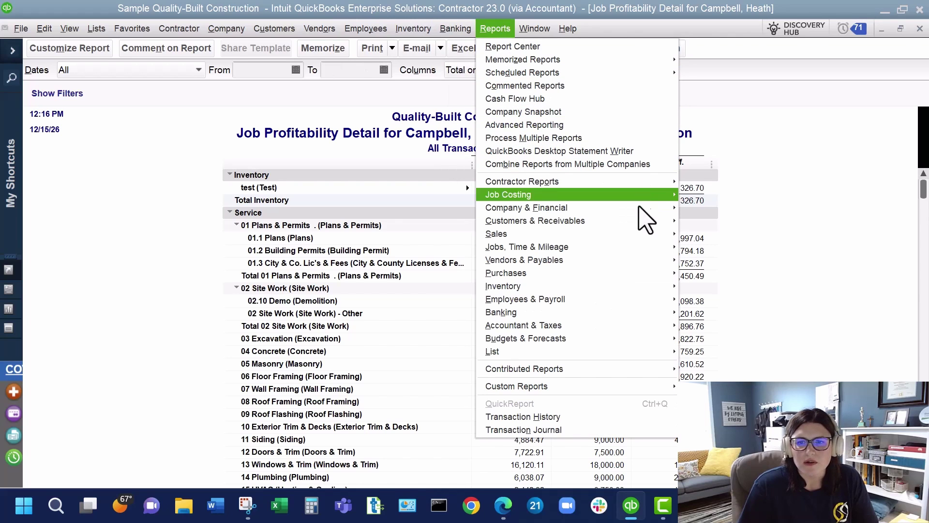
key(Escape)
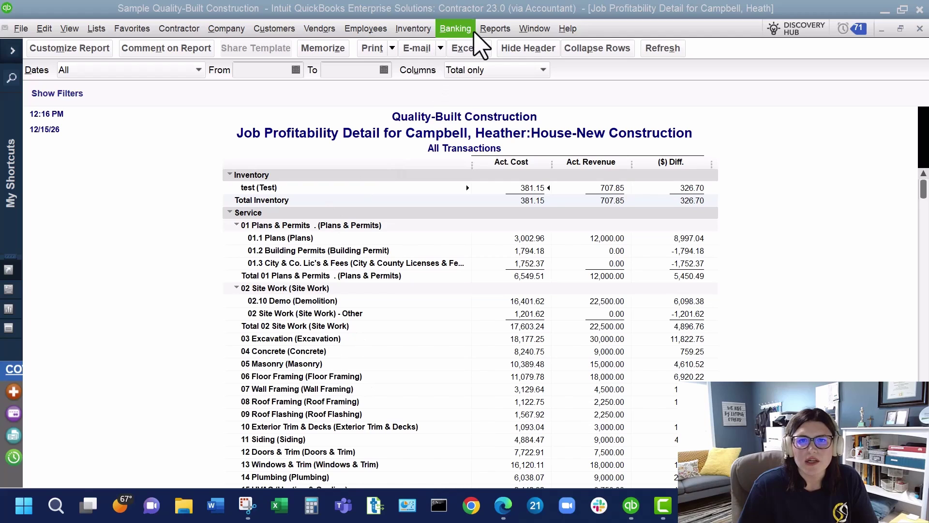
click(495, 29)
mouse_move(657, 196)
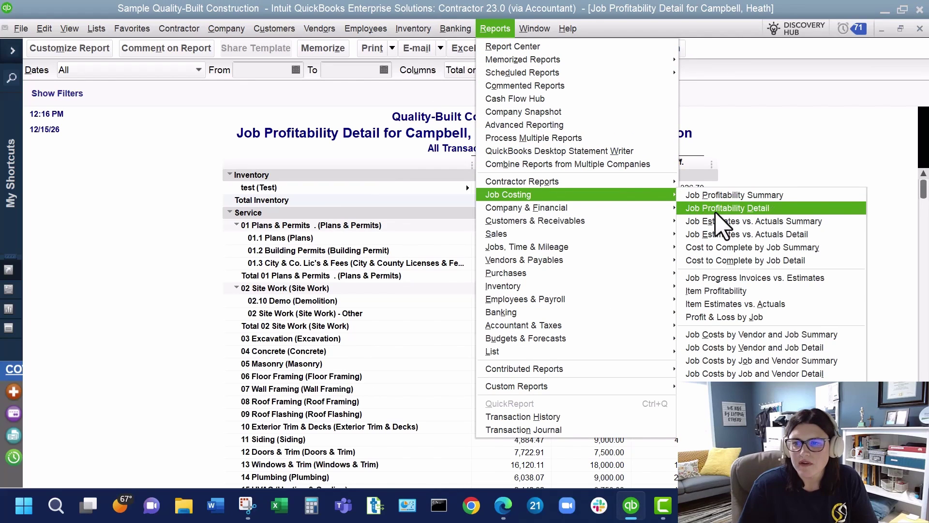
click(755, 235)
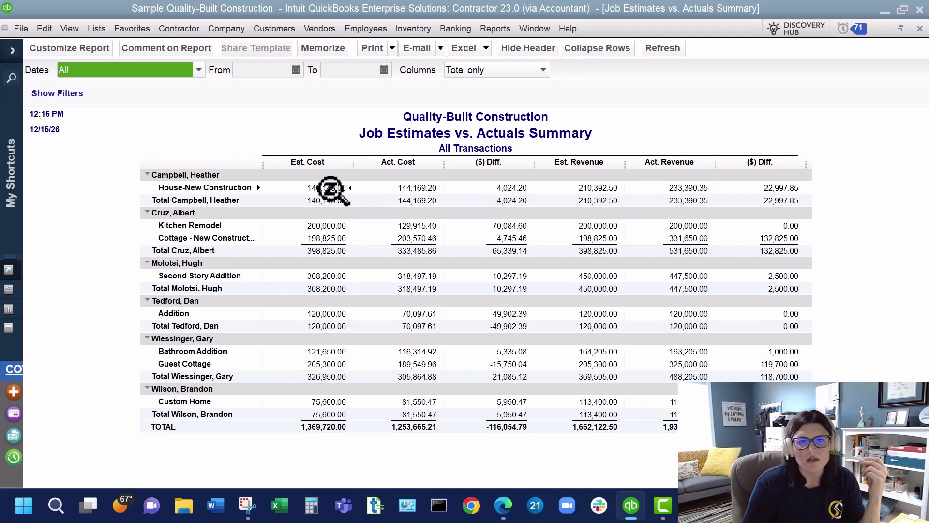
Run the Cost to Complete by Job Summary report for all customers/jobs, keeping the item completion percentages, and review its costs per job.
click(495, 29)
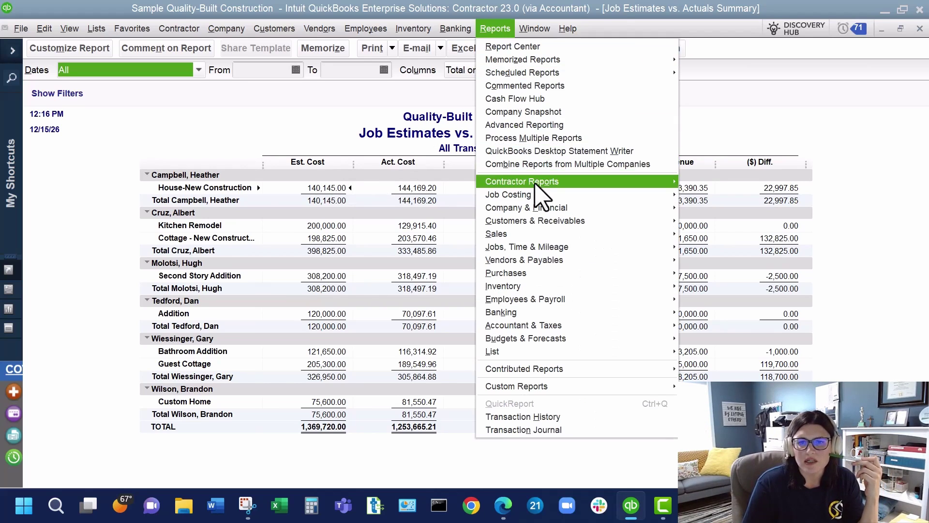
mouse_move(536, 190)
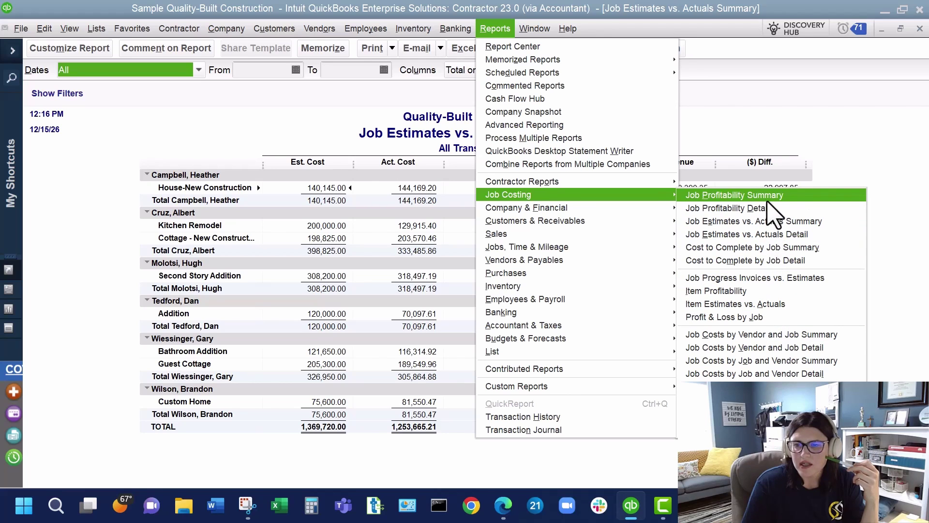
mouse_move(646, 185)
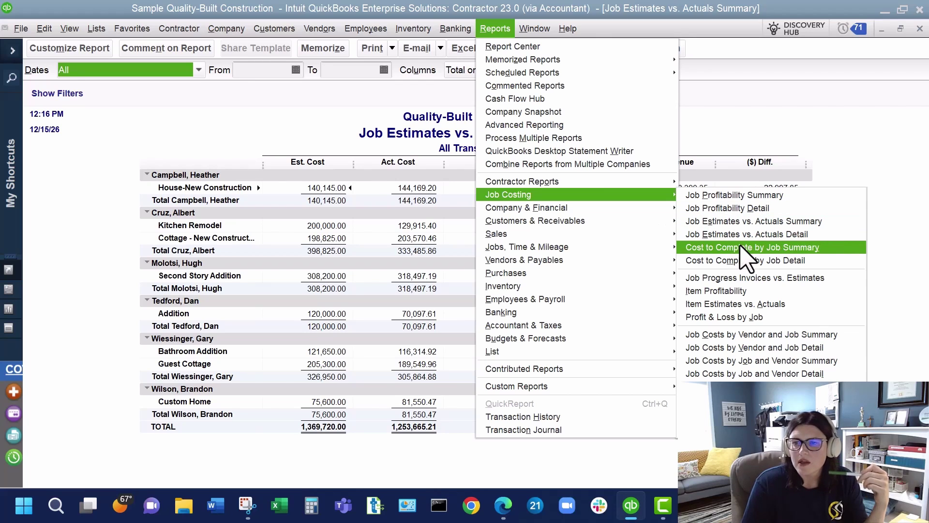
click(748, 256)
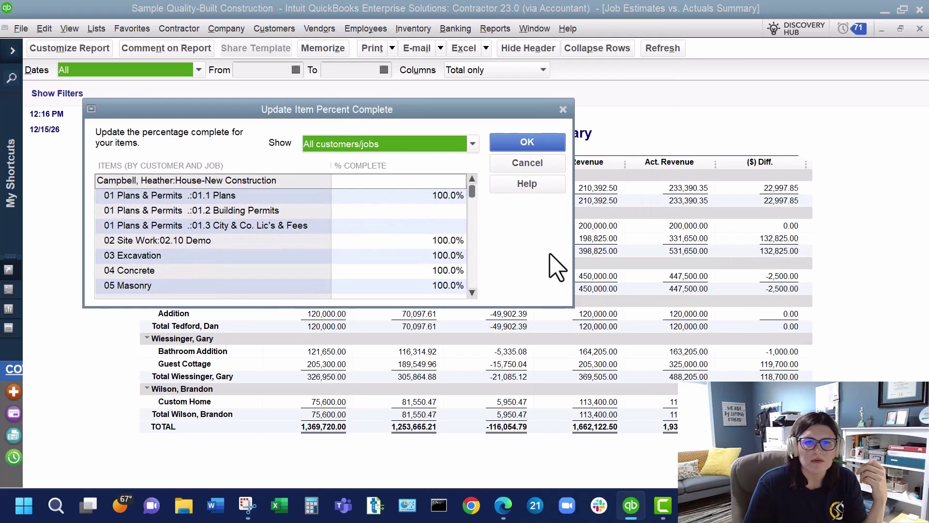
click(224, 180)
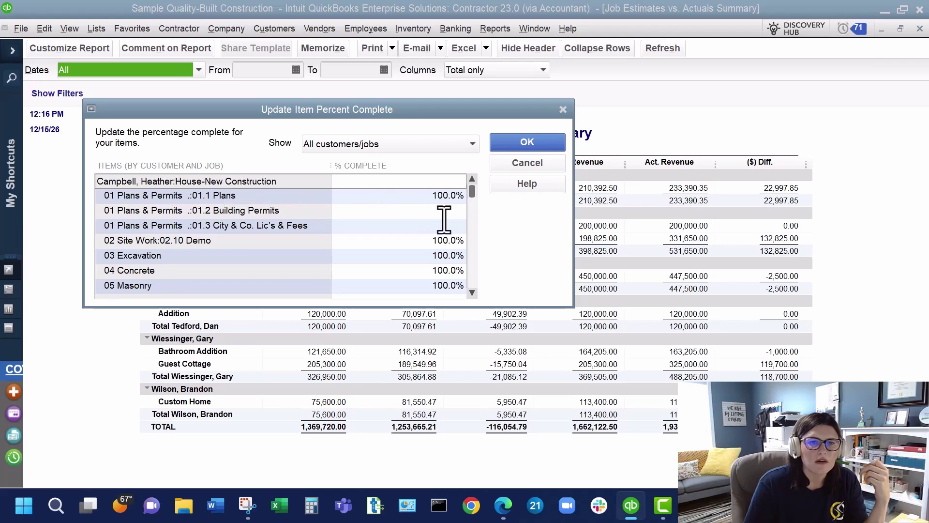
scroll(444, 213, down, 5)
scroll(446, 222, down, 1)
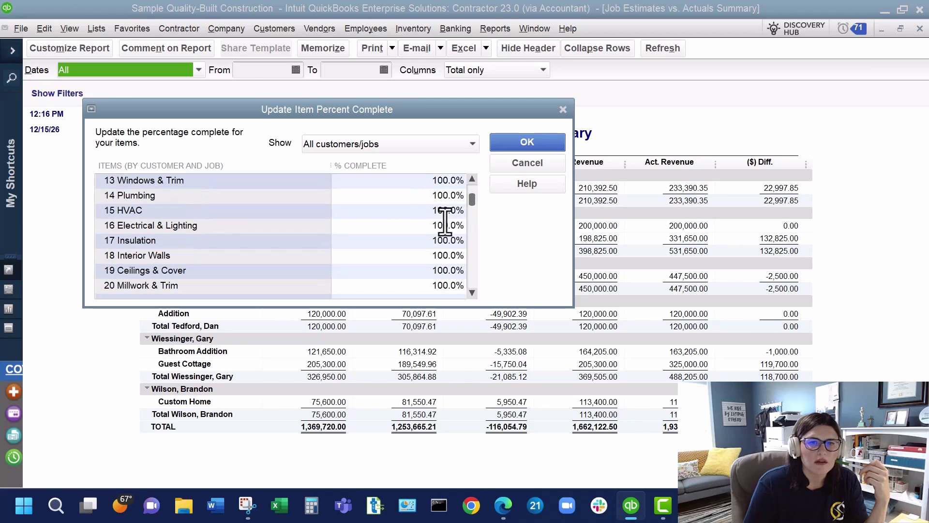
click(529, 142)
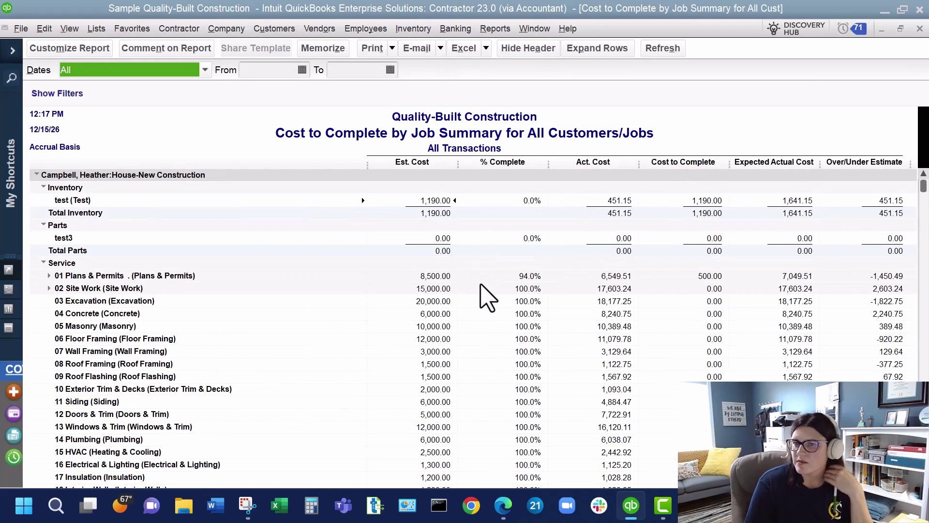
scroll(474, 280, down, 15)
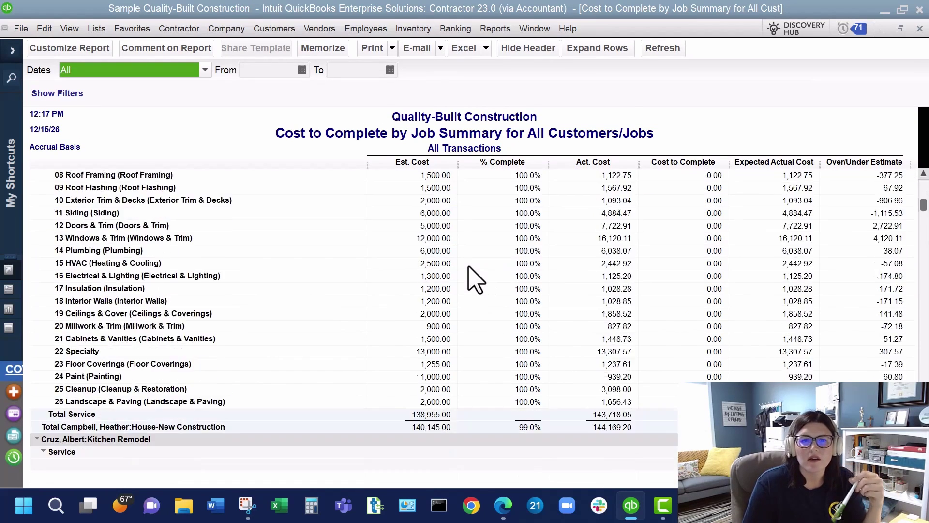
scroll(474, 280, down, 14)
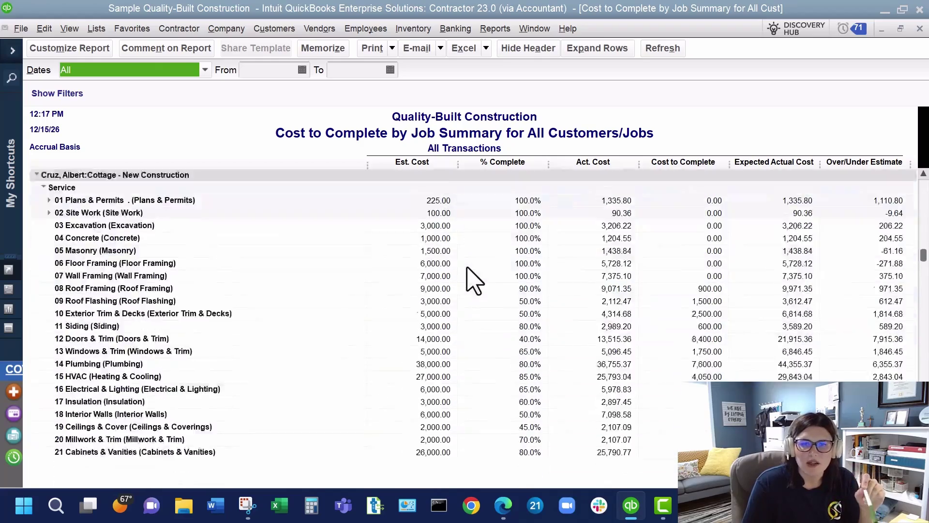
scroll(474, 280, up, 20)
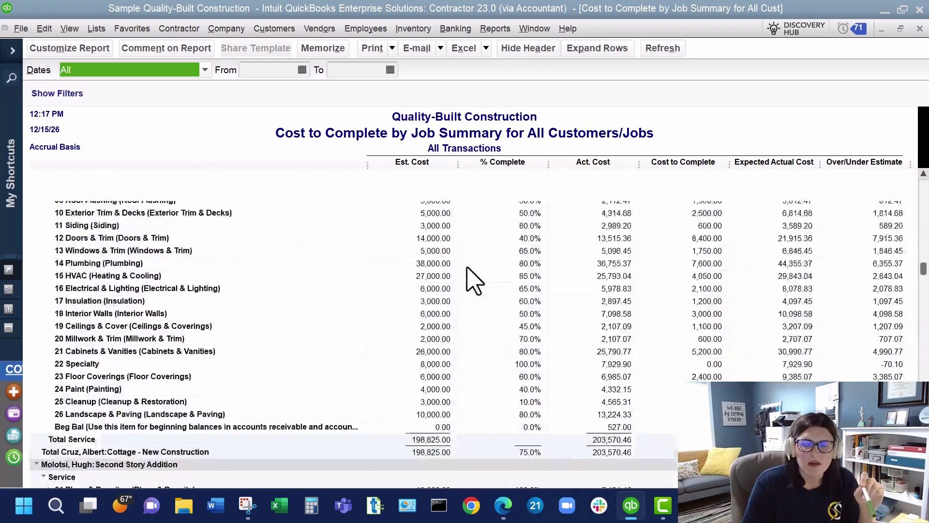
Run the Job Progress Invoices vs. Estimates report from the job costing reports.
click(486, 30)
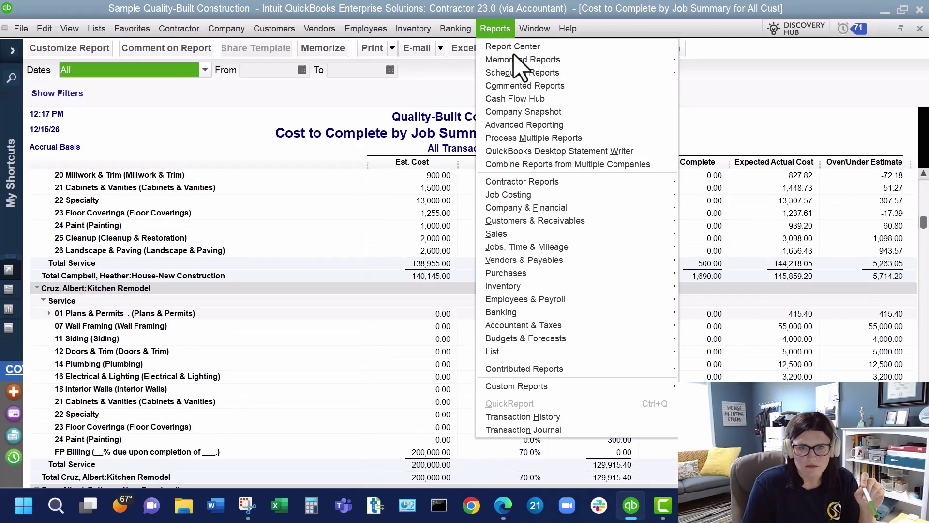
mouse_move(573, 183)
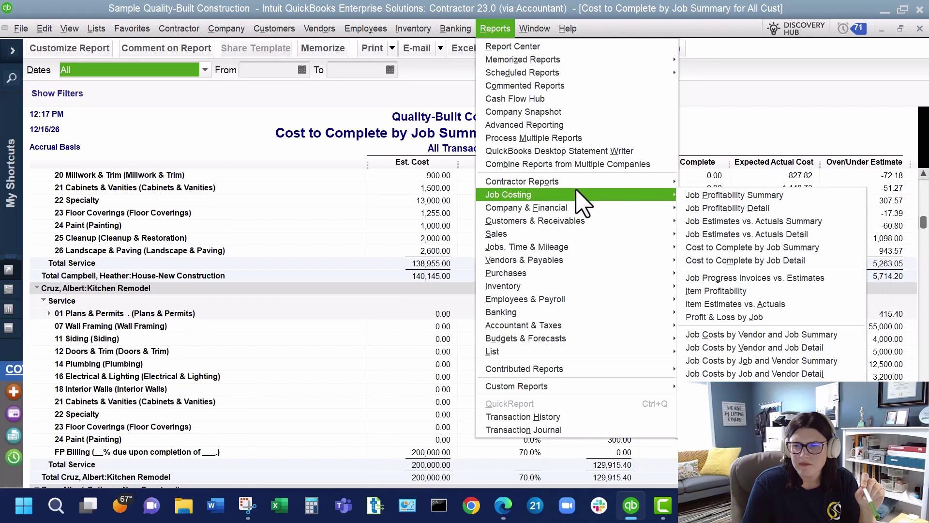
mouse_move(603, 184)
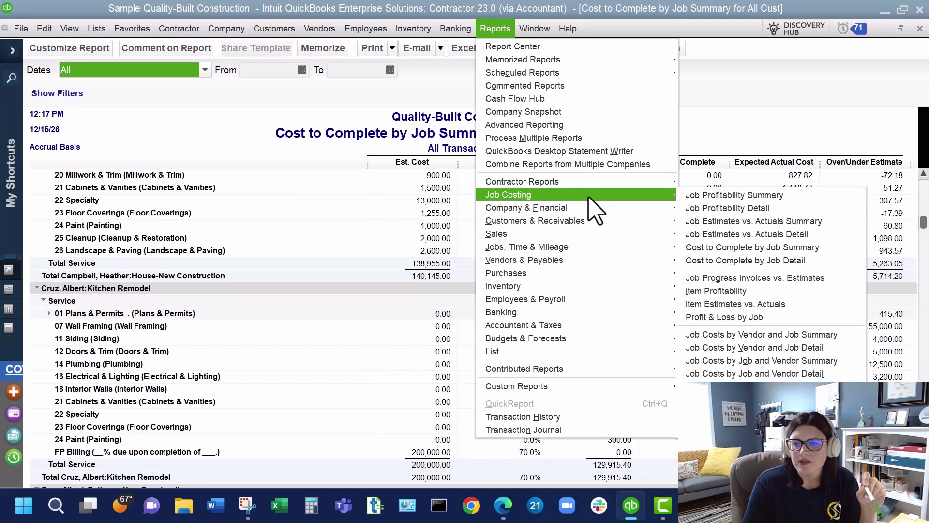
click(755, 278)
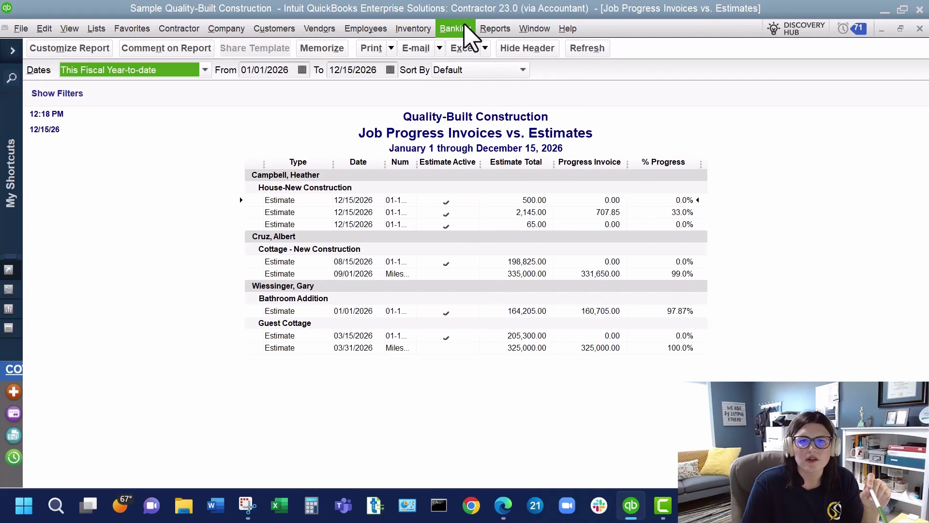
Run the Job WIP Summary report from the jobs, time and mileage reports, then close it.
click(495, 29)
click(769, 136)
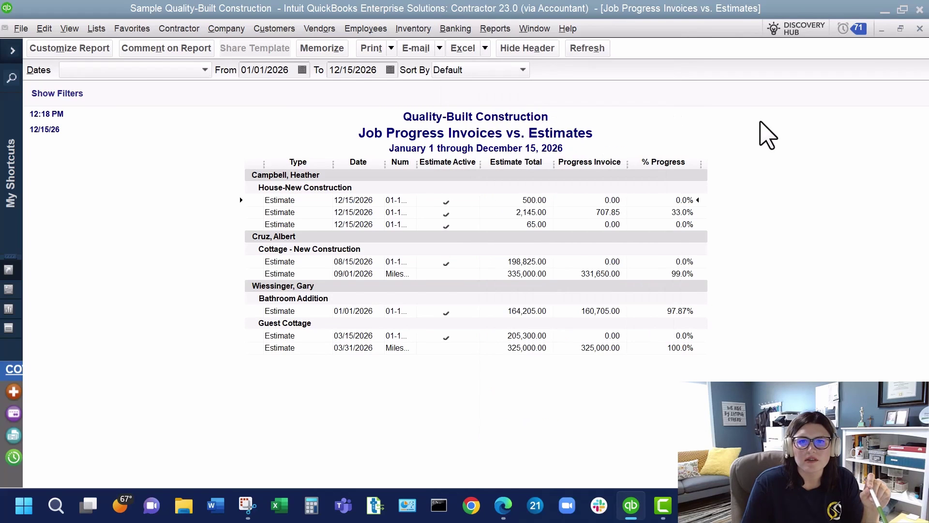
click(527, 29)
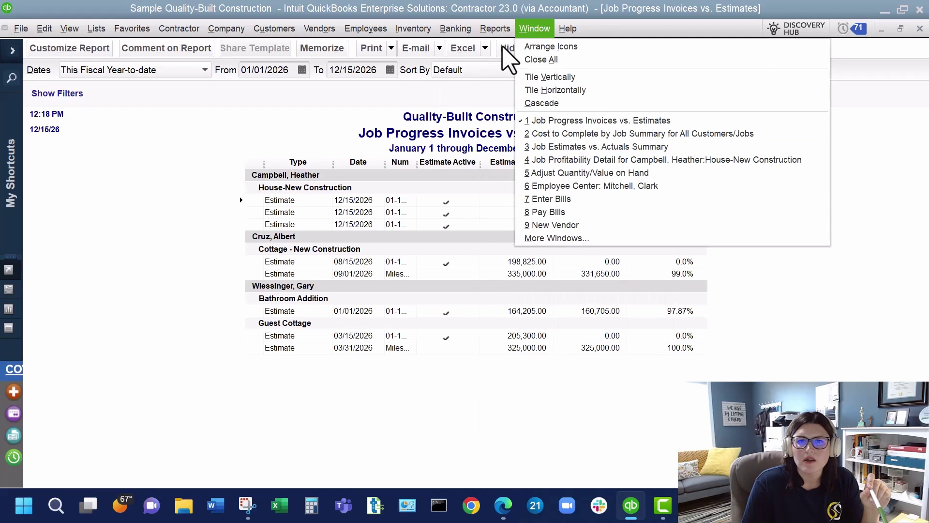
click(495, 28)
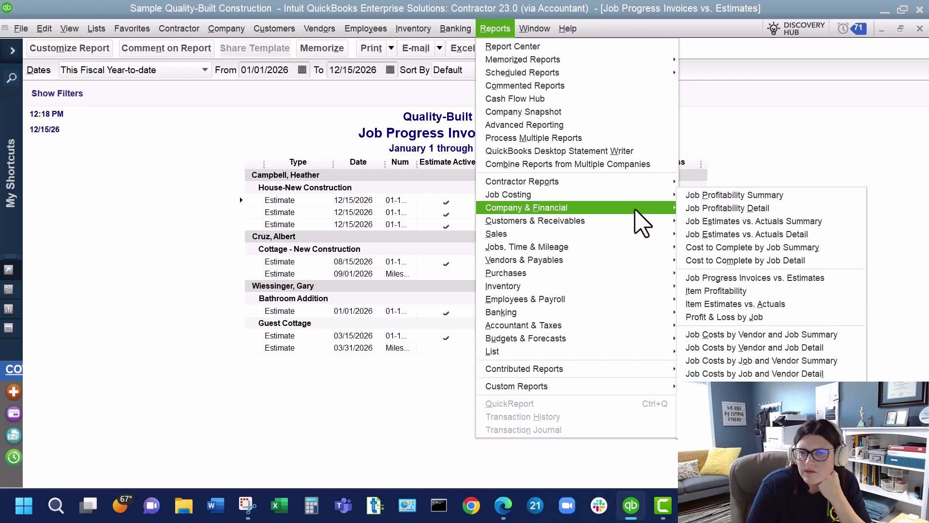
mouse_move(636, 209)
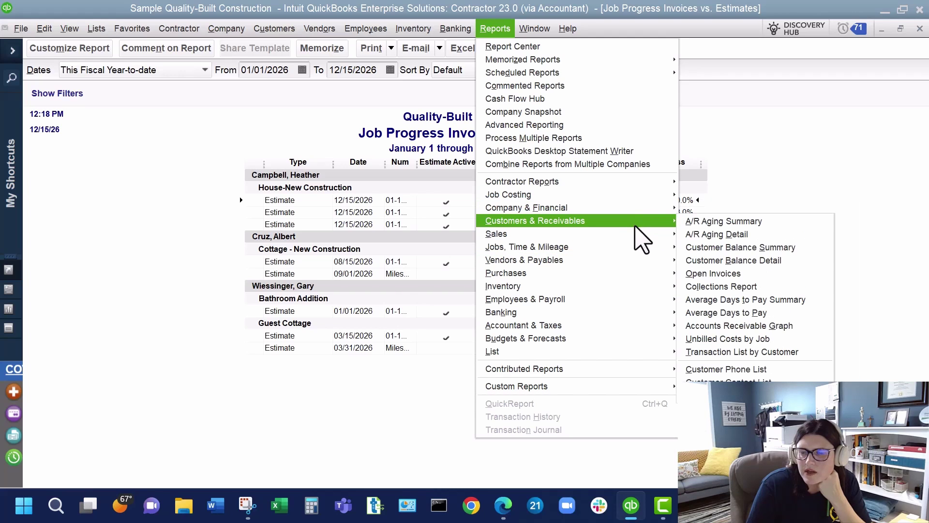
mouse_move(641, 249)
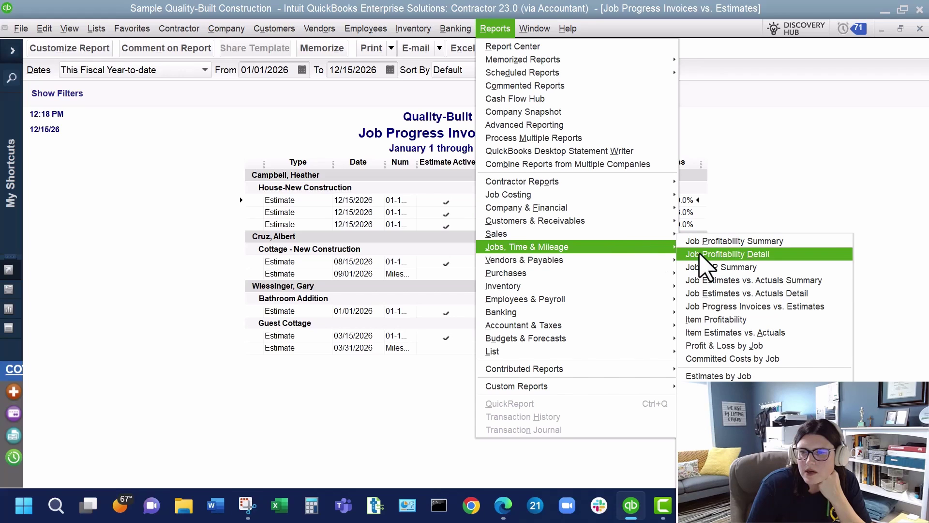
click(710, 267)
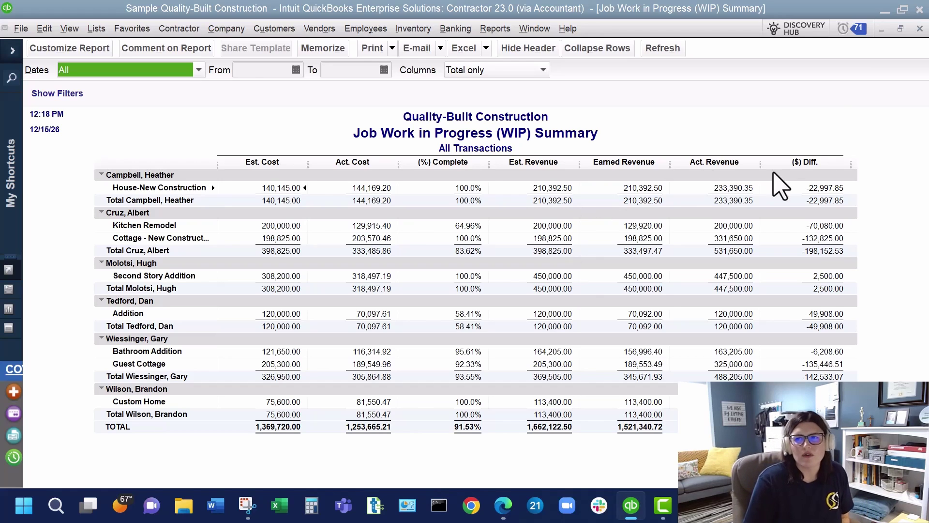
click(919, 29)
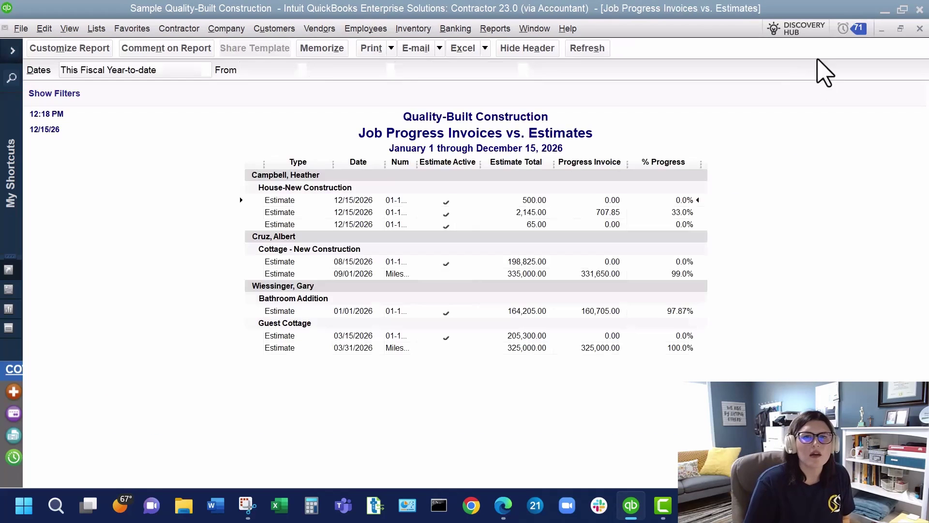
Run the Budget Overview report for the FY2019-20 Profit & Loss by Account budget with the Account by Month layout.
click(499, 29)
mouse_move(598, 249)
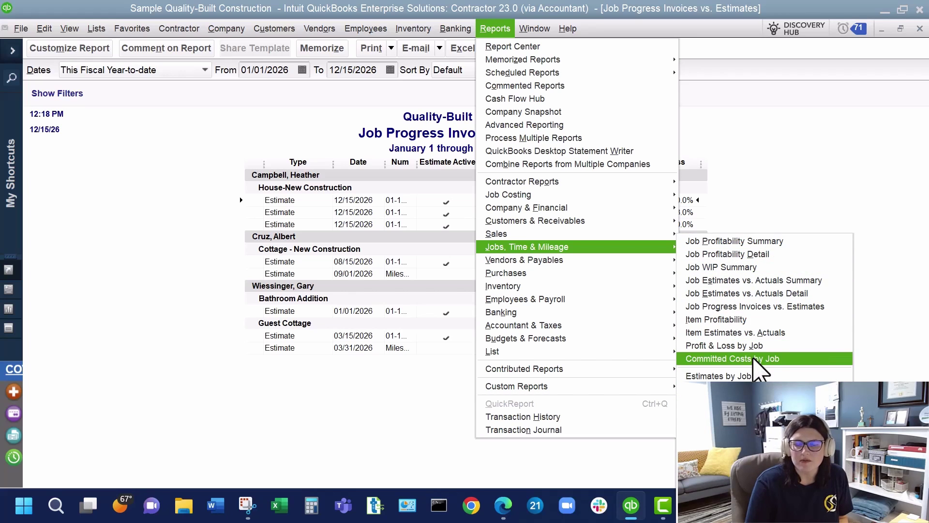
mouse_move(643, 265)
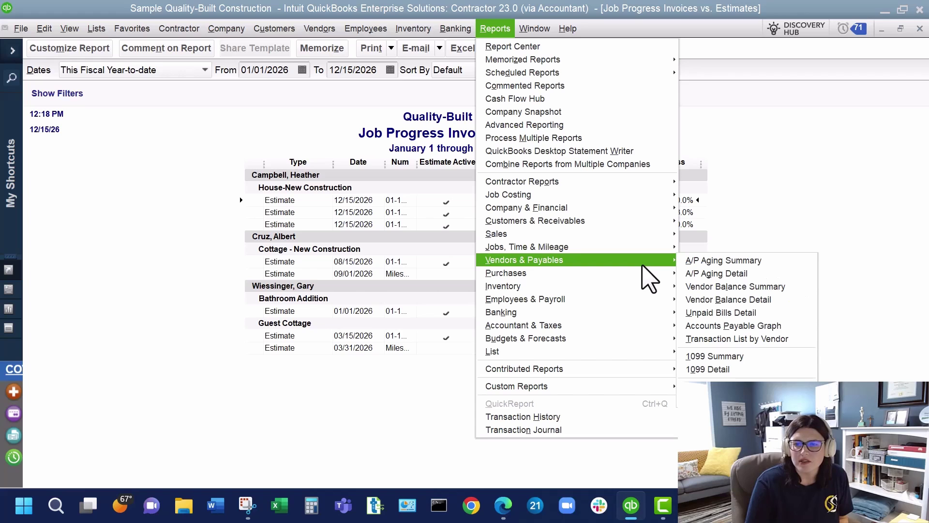
mouse_move(629, 290)
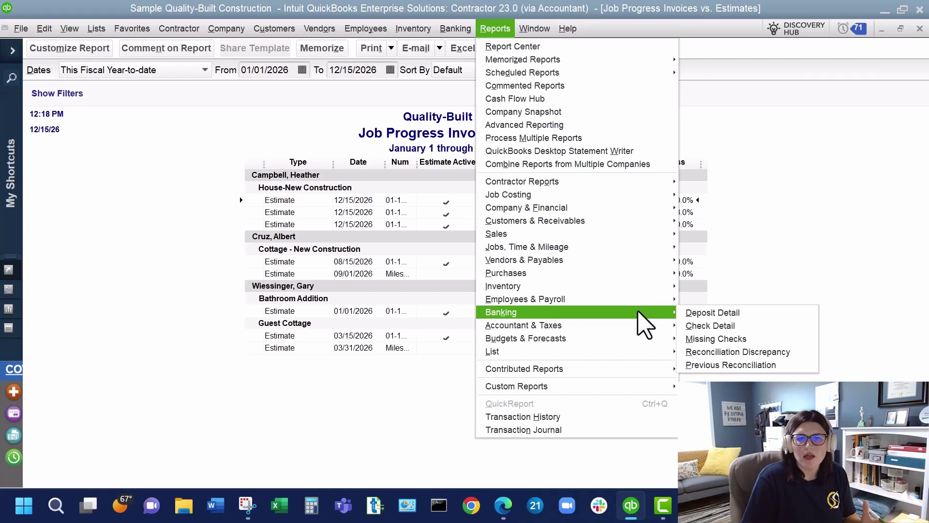
mouse_move(647, 339)
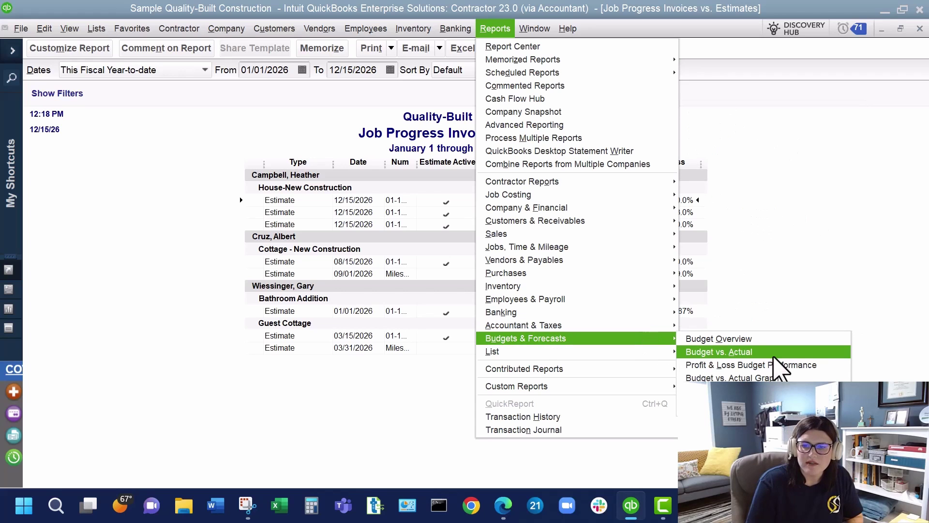
click(770, 339)
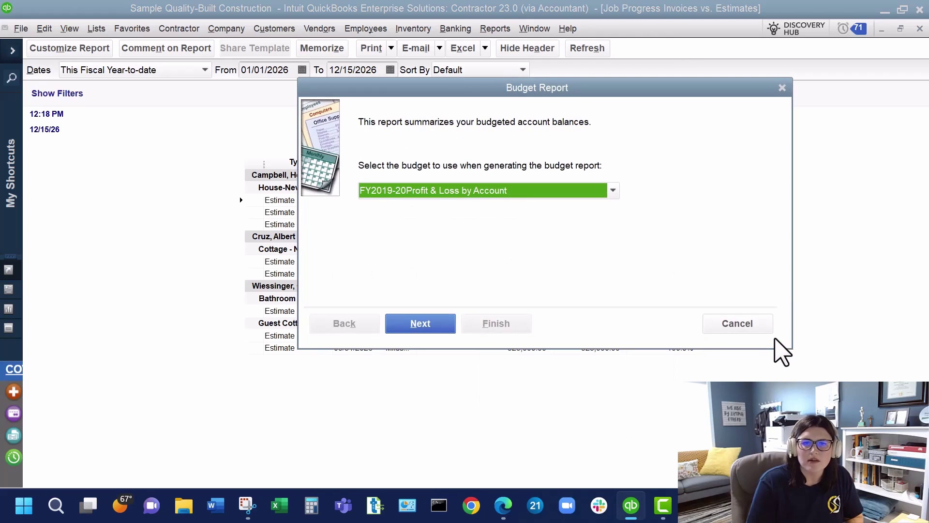
click(425, 327)
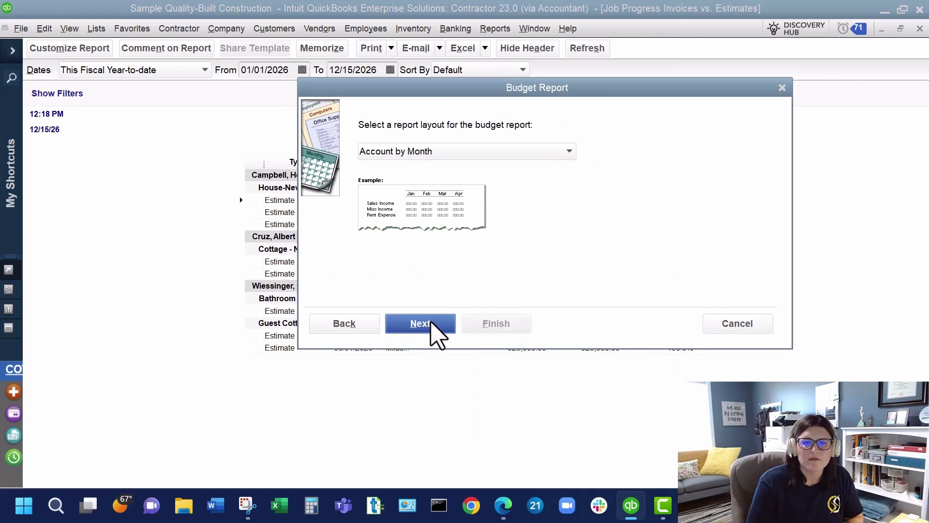
click(431, 327)
click(494, 330)
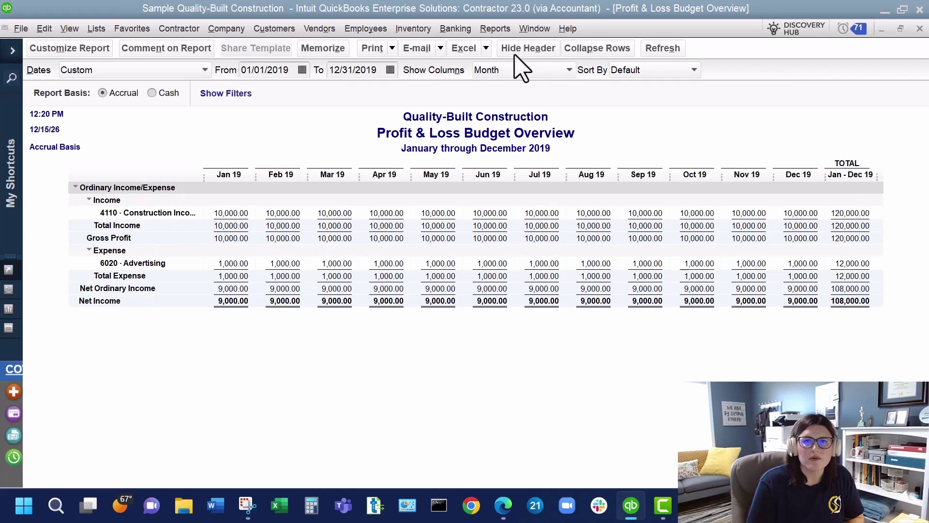
Run the Budget vs. Actual report by month for the FY2019-20 Profit & Loss by Account budget and review its columns.
click(494, 29)
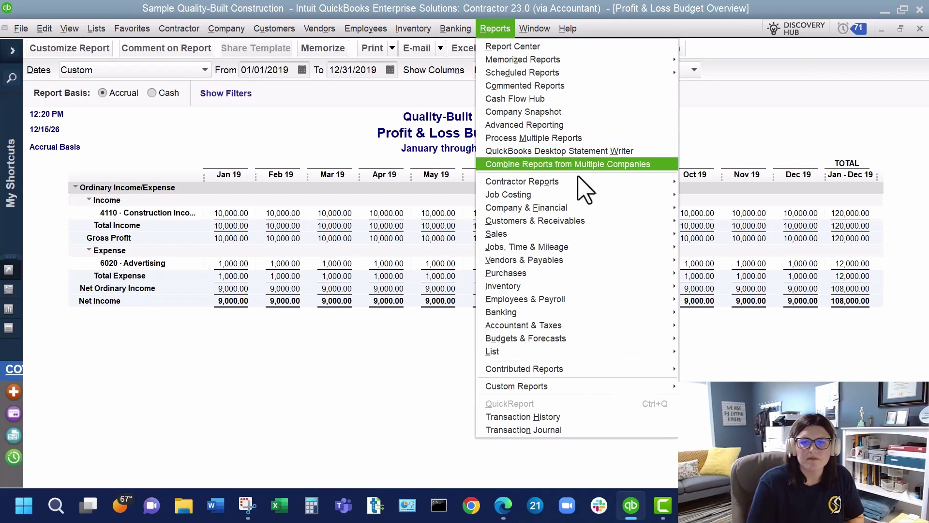
mouse_move(614, 338)
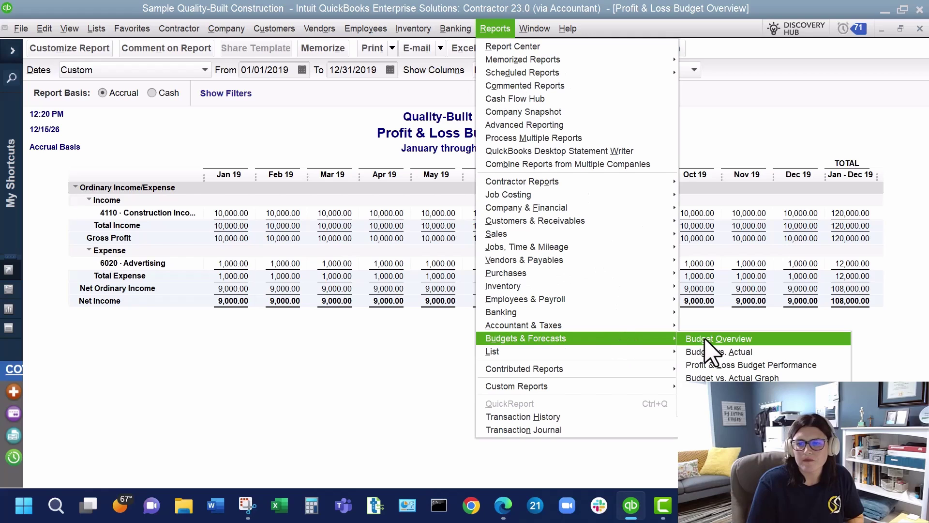
click(721, 354)
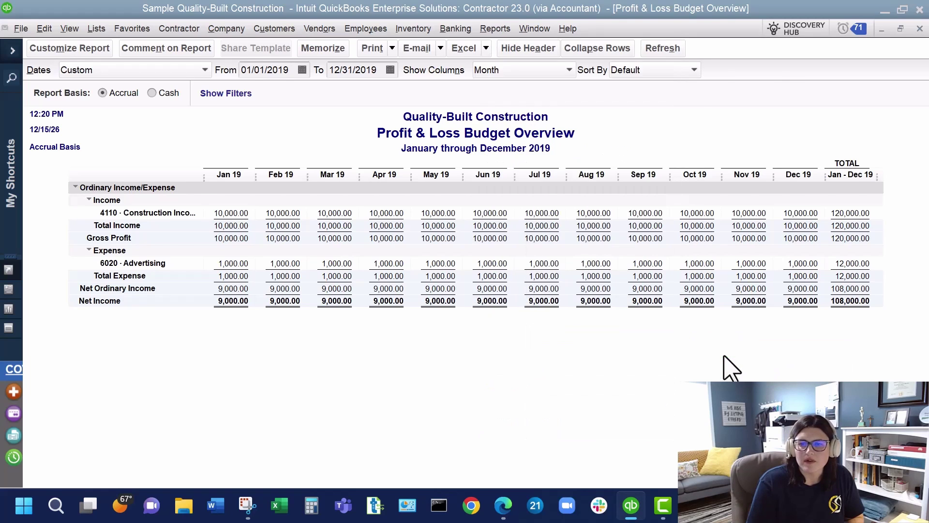
click(419, 321)
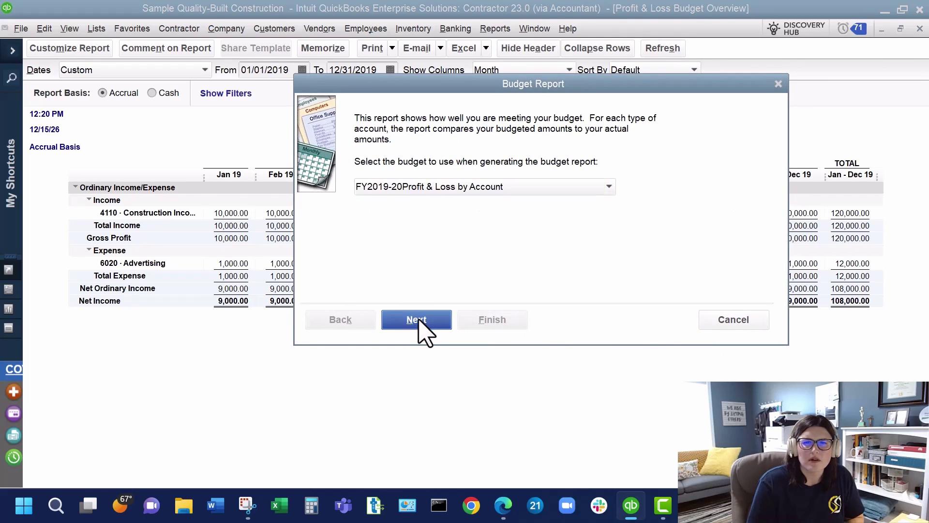
click(418, 319)
click(499, 323)
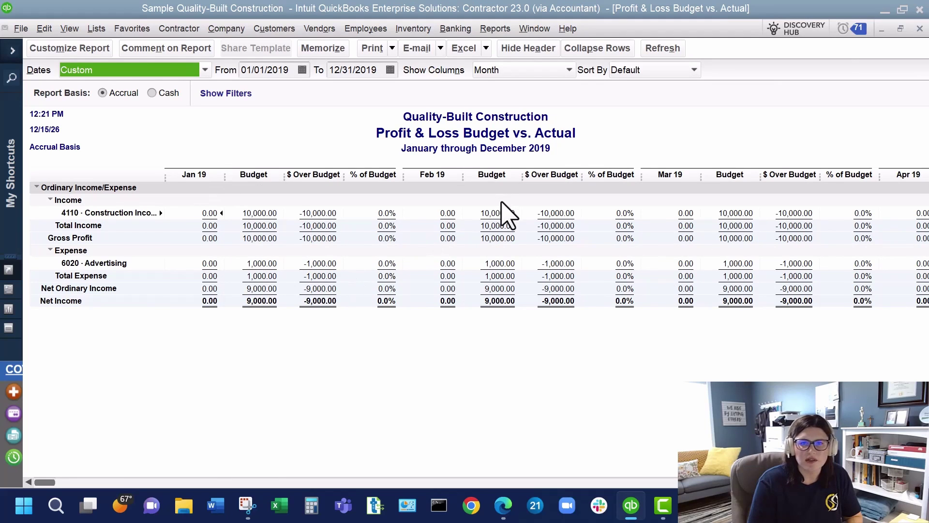
scroll(499, 229, right, 5)
scroll(494, 233, left, 5)
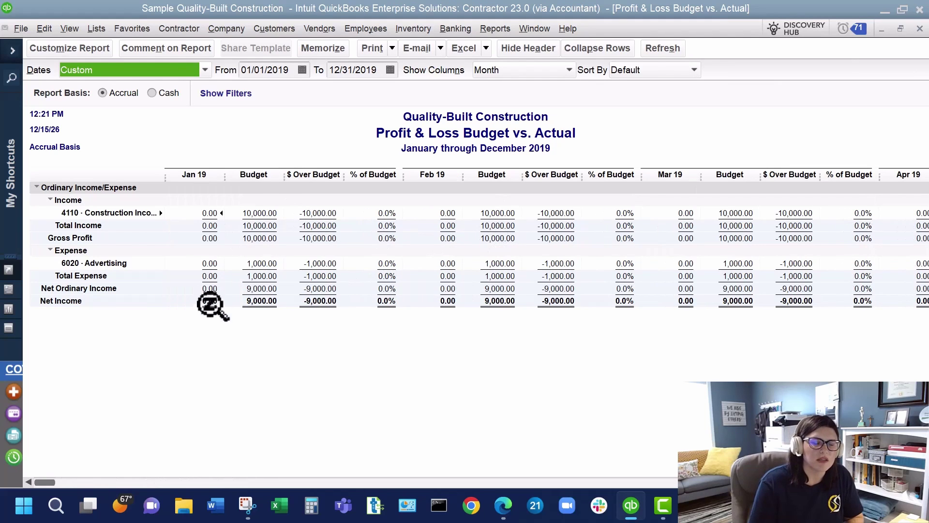
Run the Committed Costs by Job report from the jobs, time and mileage reports and review the costs for all jobs.
click(535, 29)
mouse_move(495, 29)
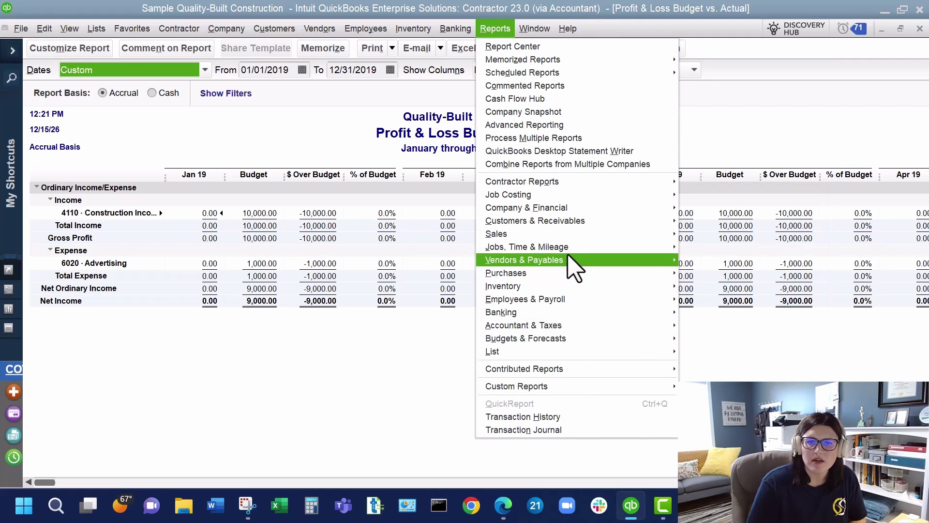
mouse_move(567, 250)
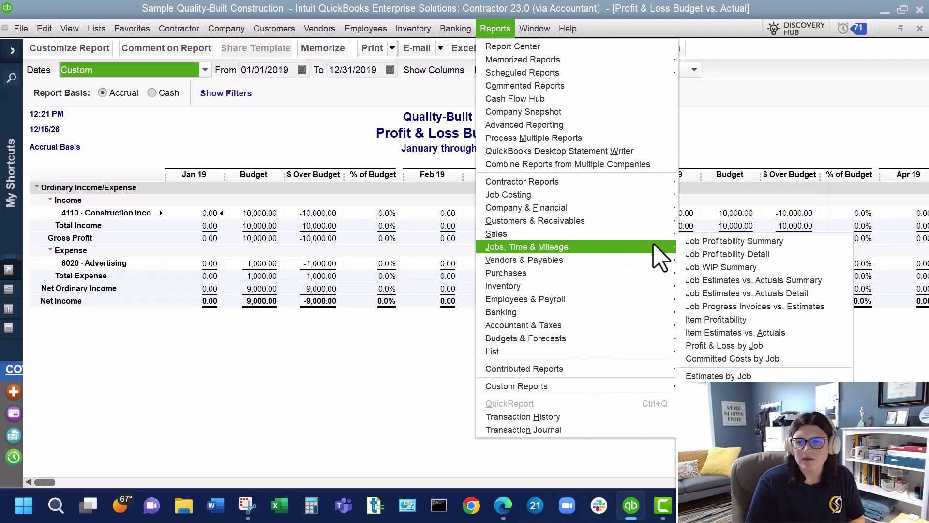
click(780, 360)
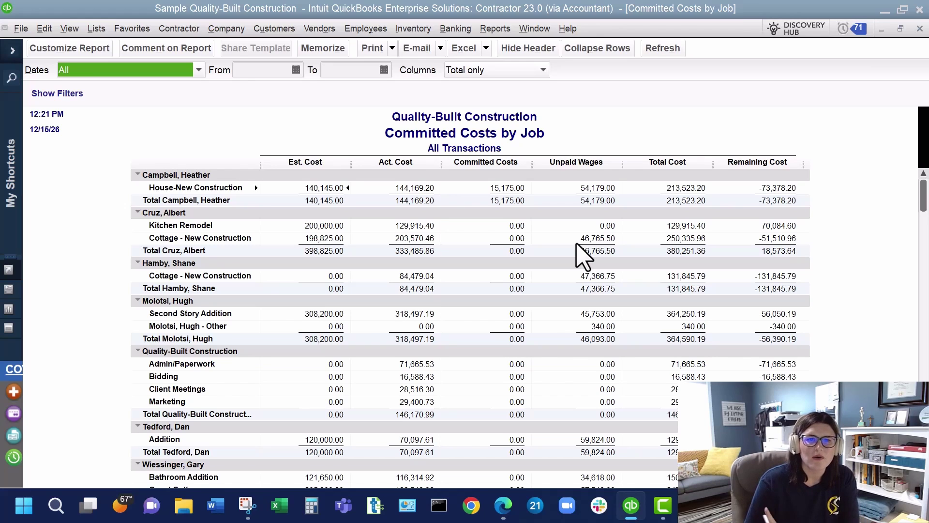
scroll(583, 257, down, 3)
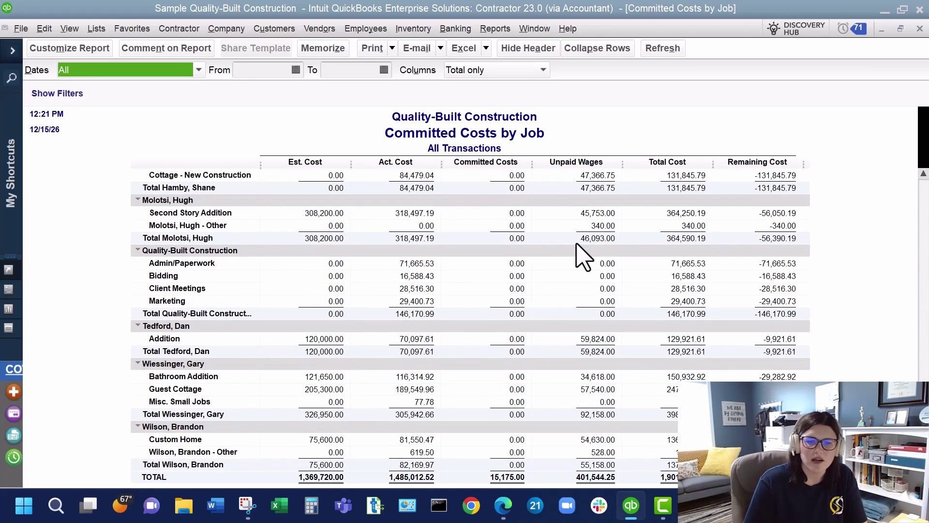
scroll(586, 254, up, 3)
Bring up the list of available contractor reports to examine the job status, job cost and billed/unbilled hours options.
click(495, 29)
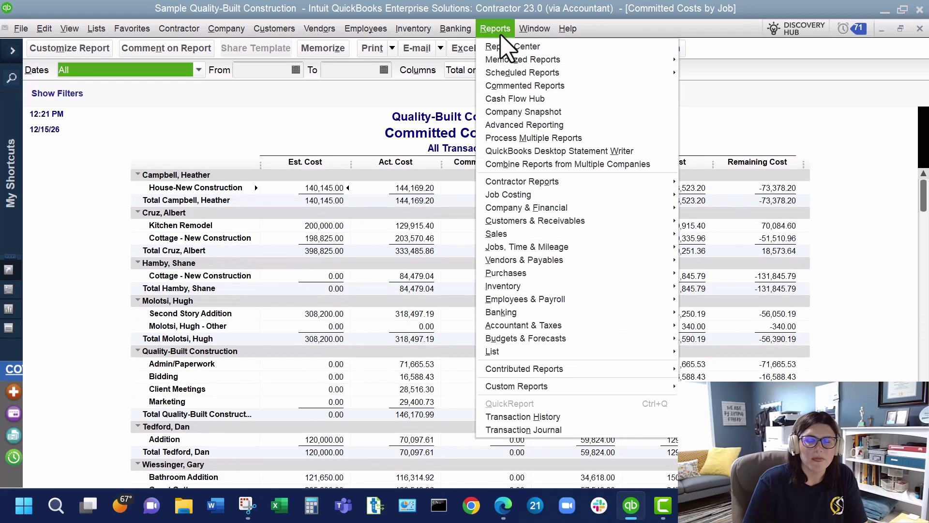
mouse_move(543, 198)
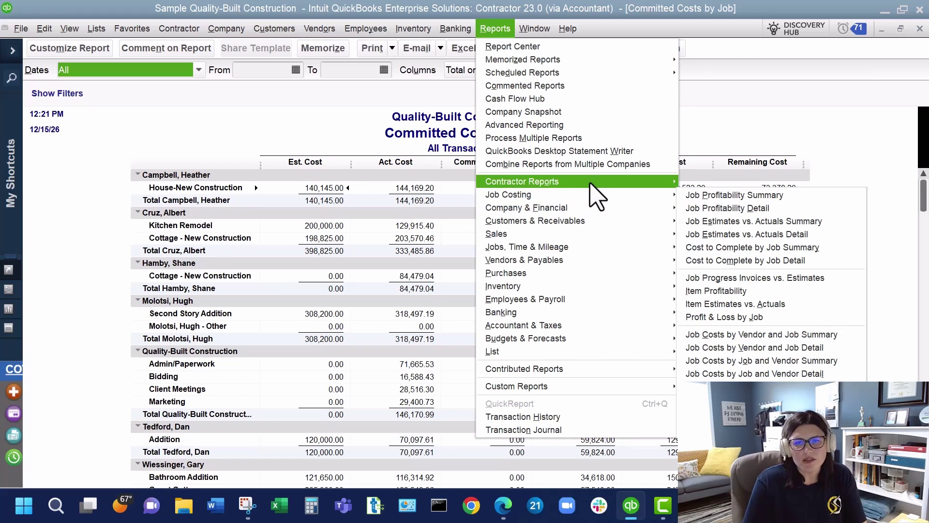
mouse_move(590, 183)
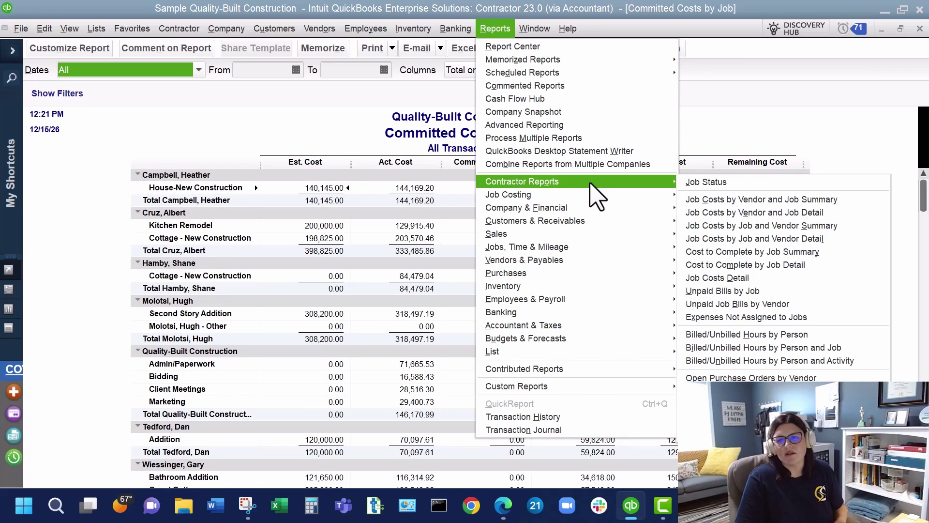